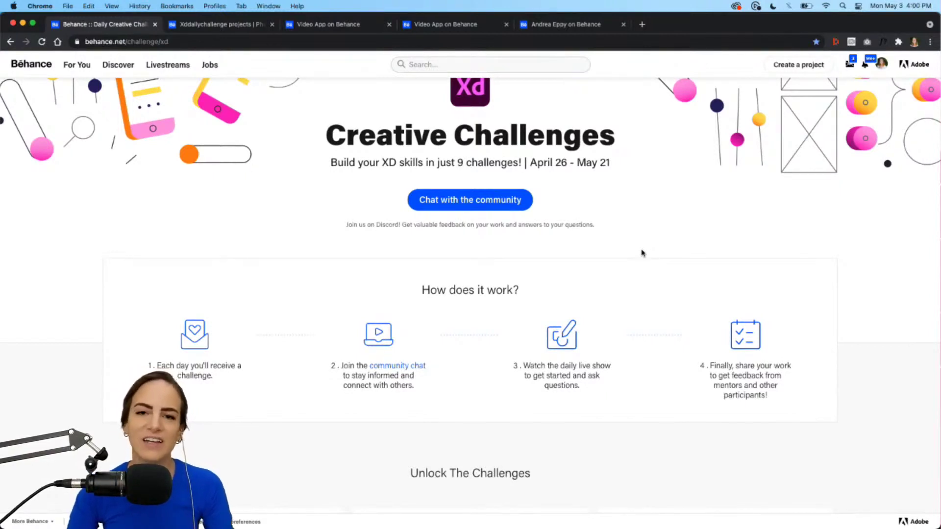
Step: Look over the Creative Challenges page, from How does it work down to the Video App and Brewing Schedule challenges
{"action": "scroll", "coordinate": [643, 253], "scroll_direction": "down", "scroll_amount": 5}
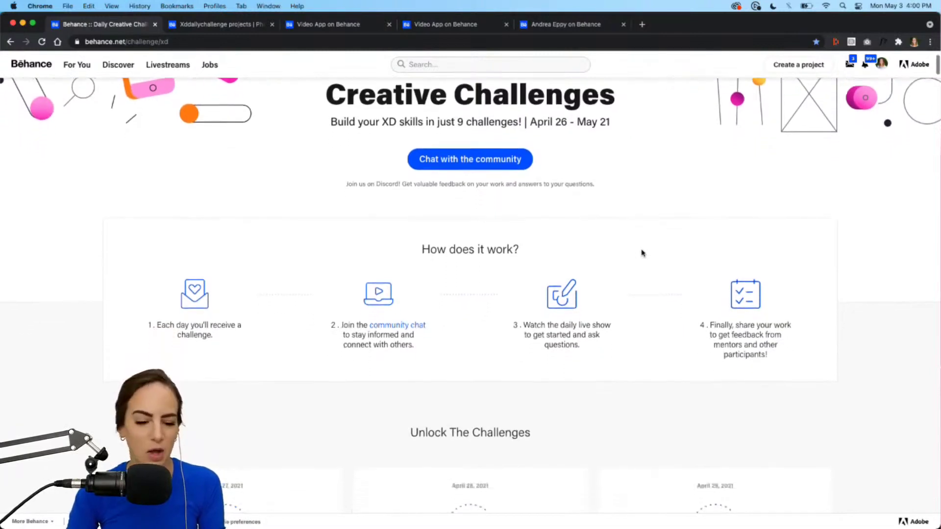
{"action": "scroll", "coordinate": [650, 216], "scroll_direction": "down", "scroll_amount": 10}
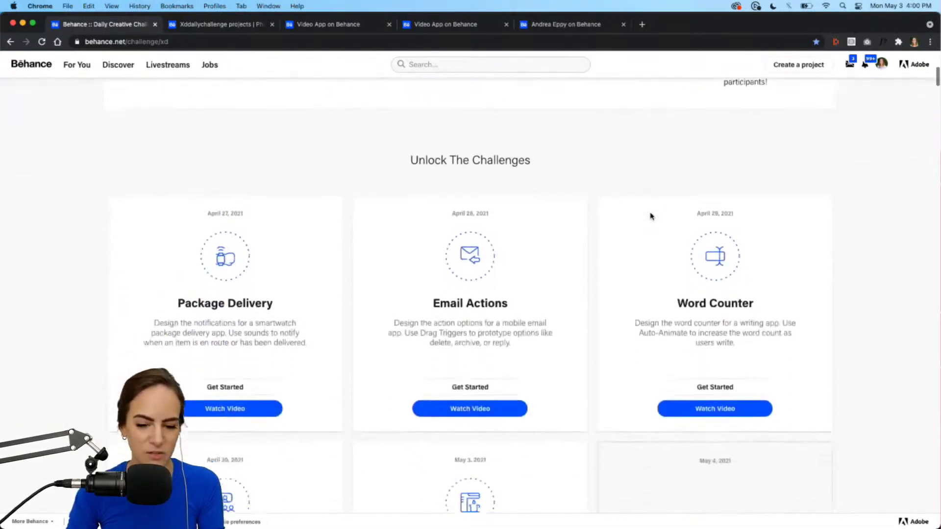
{"action": "scroll", "coordinate": [651, 216], "scroll_direction": "down", "scroll_amount": 4}
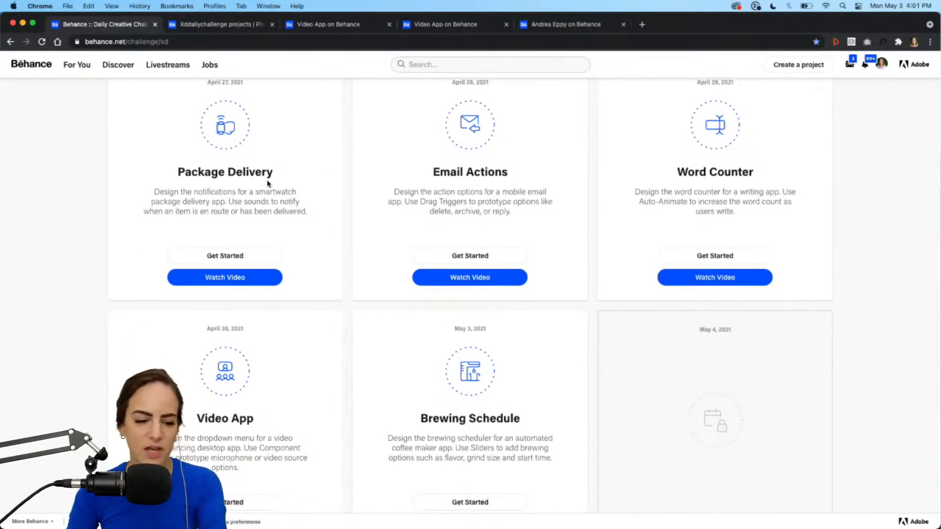
{"action": "scroll", "coordinate": [267, 184], "scroll_direction": "up", "scroll_amount": 1}
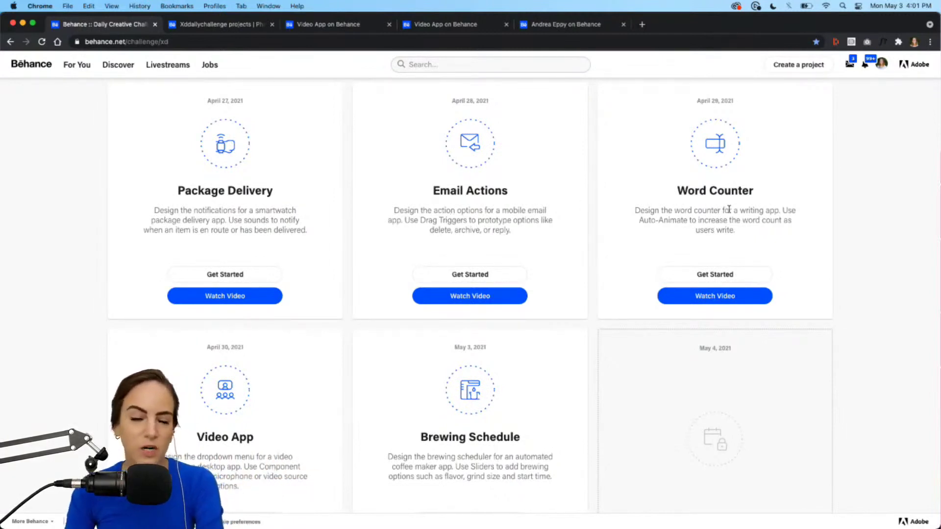
{"action": "scroll", "coordinate": [729, 209], "scroll_direction": "down", "scroll_amount": 3}
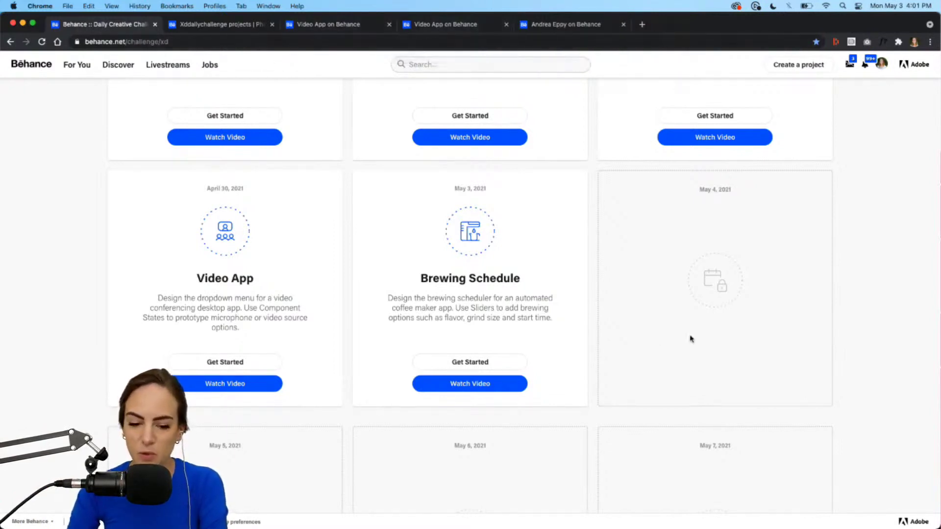
{"action": "scroll", "coordinate": [599, 324], "scroll_direction": "down", "scroll_amount": 2}
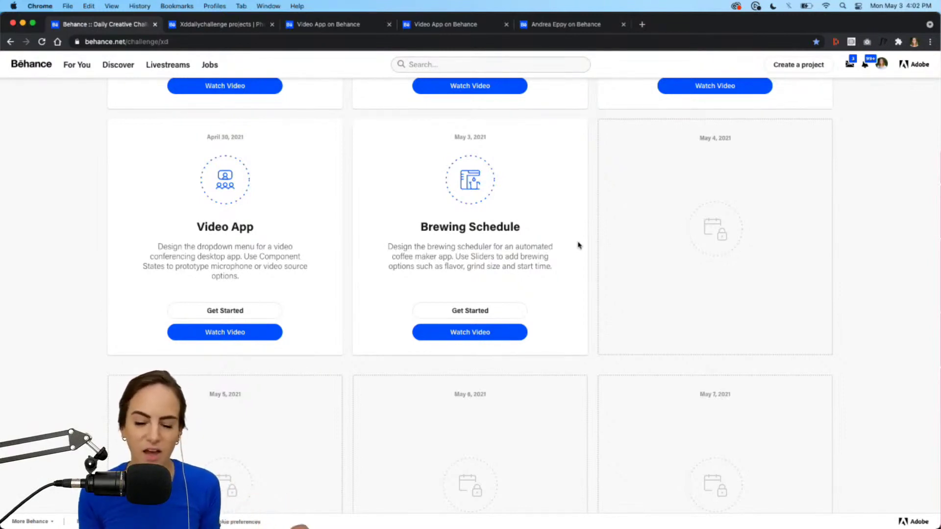
{"action": "scroll", "coordinate": [580, 246], "scroll_direction": "down", "scroll_amount": 1}
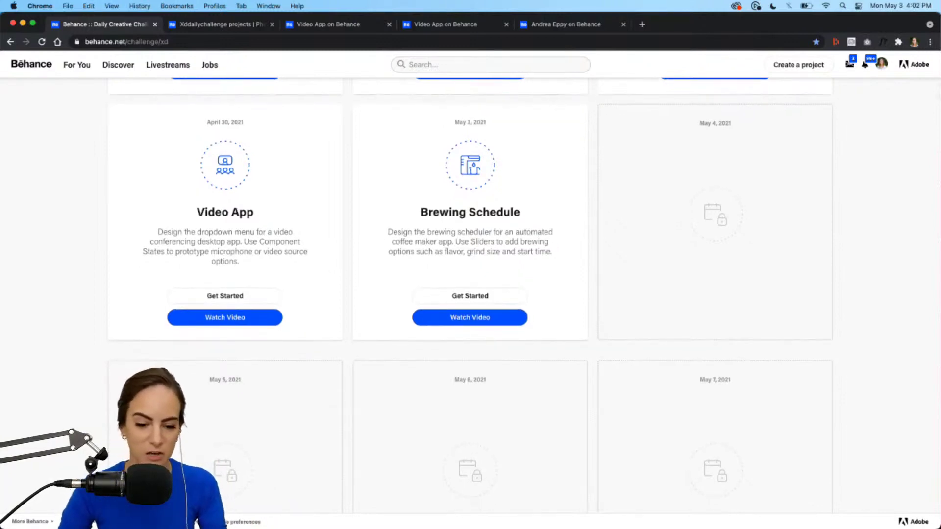
Step: Download the starter file for the Brewing Schedule challenge and switch to Adobe XD with the XD_DCC_Day 5 document
{"action": "mouse_move", "coordinate": [583, 508]}
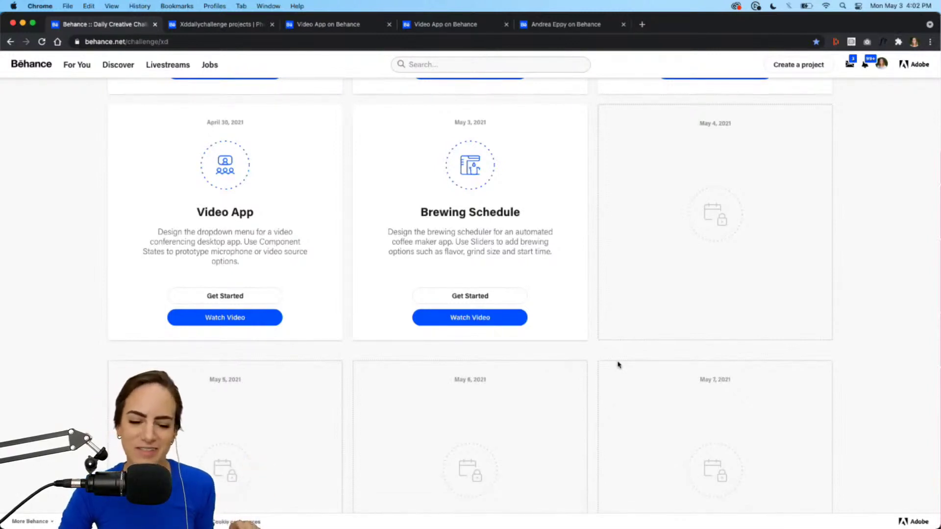
{"action": "left_click", "coordinate": [454, 298]}
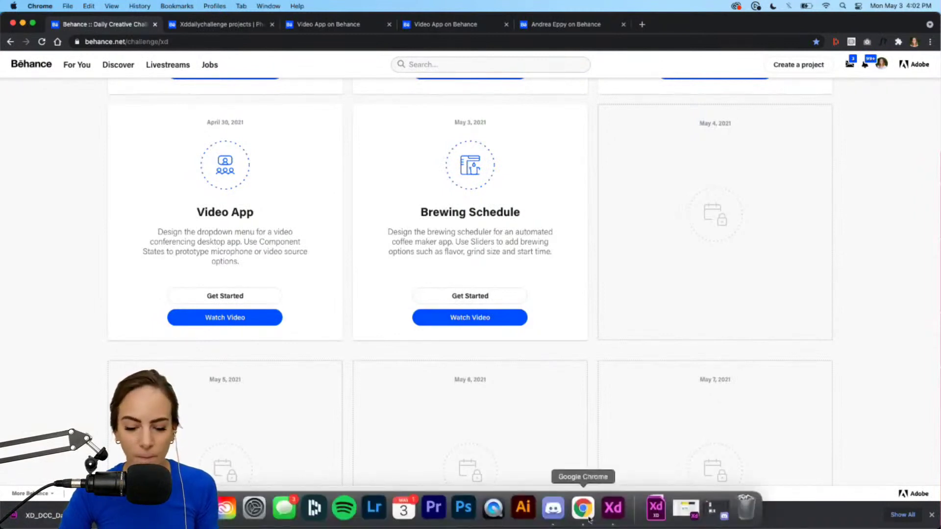
{"action": "left_click", "coordinate": [625, 512]}
{"action": "left_click_drag", "start_coordinate": [824, 28], "coordinate": [940, 12]}
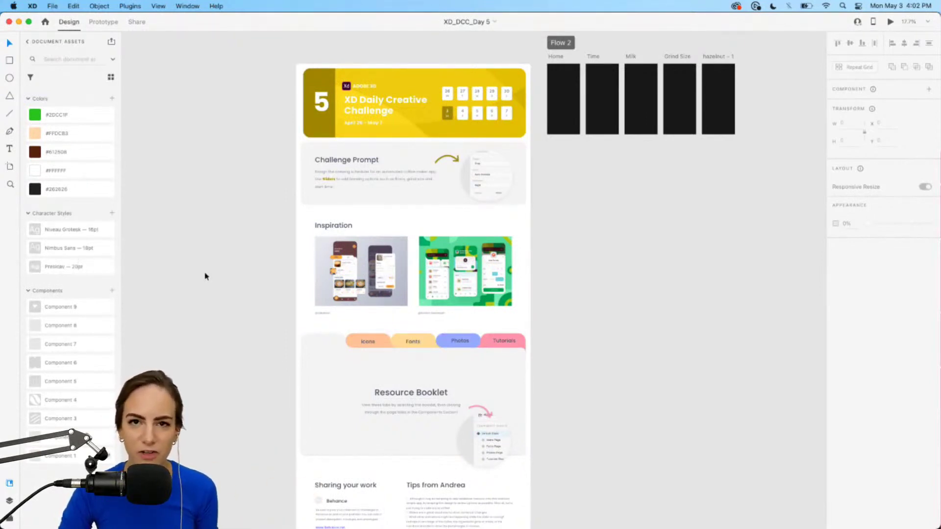
Step: Preview the Flow 1 coffee prototype from its first artboard and place the preview window clear of the artboards
{"action": "scroll", "coordinate": [455, 253], "scroll_direction": "down", "scroll_amount": 3}
{"action": "scroll", "coordinate": [573, 252], "scroll_direction": "right", "scroll_amount": 5}
{"action": "scroll", "coordinate": [641, 248], "scroll_direction": "up", "scroll_amount": 5}
{"action": "left_click", "coordinate": [386, 234]}
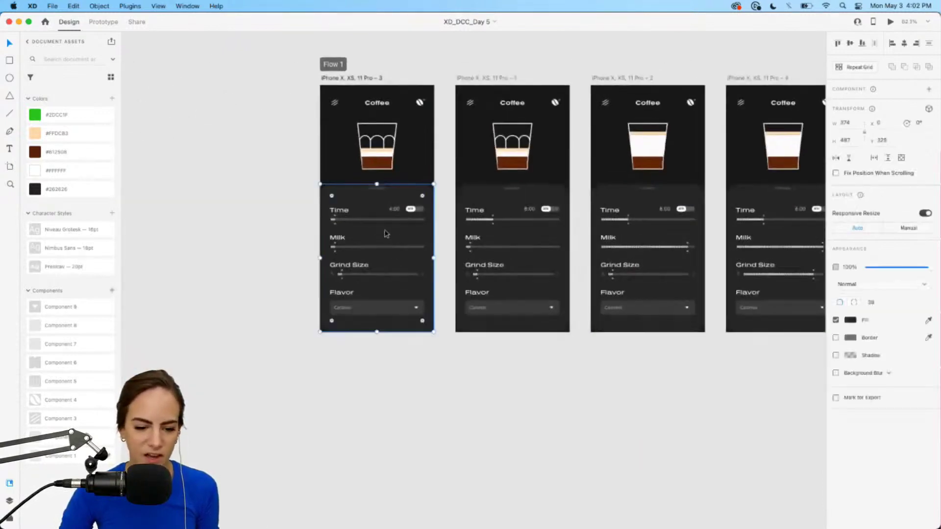
{"action": "left_click", "coordinate": [890, 23]}
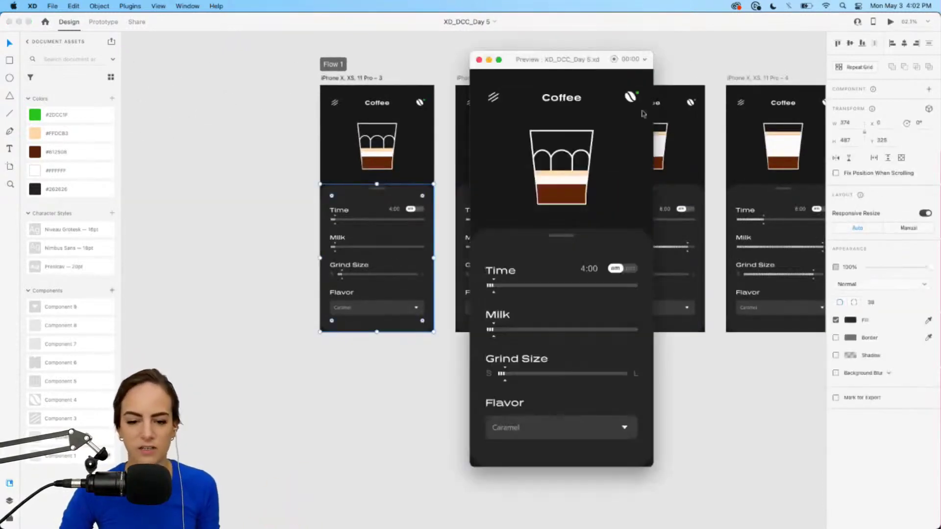
{"action": "scroll", "coordinate": [375, 196], "scroll_direction": "down", "scroll_amount": 5}
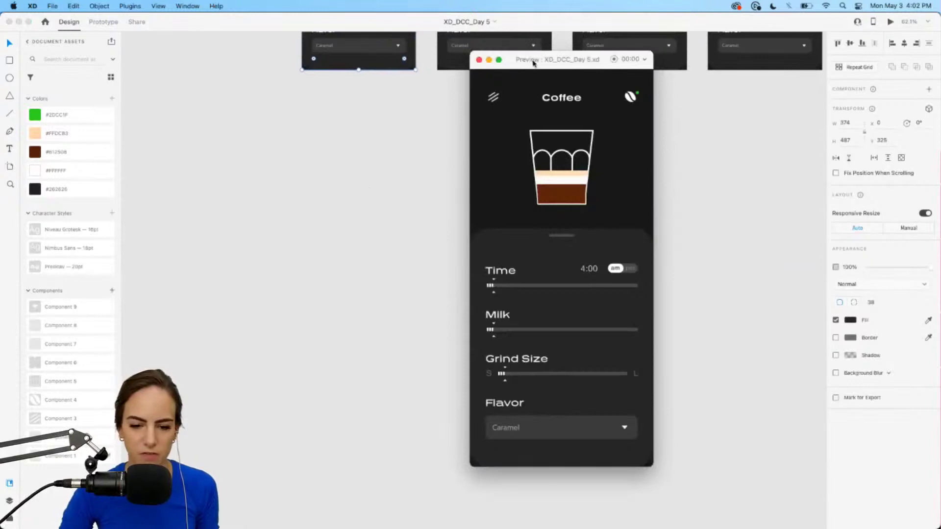
{"action": "left_click_drag", "start_coordinate": [534, 63], "coordinate": [527, 74]}
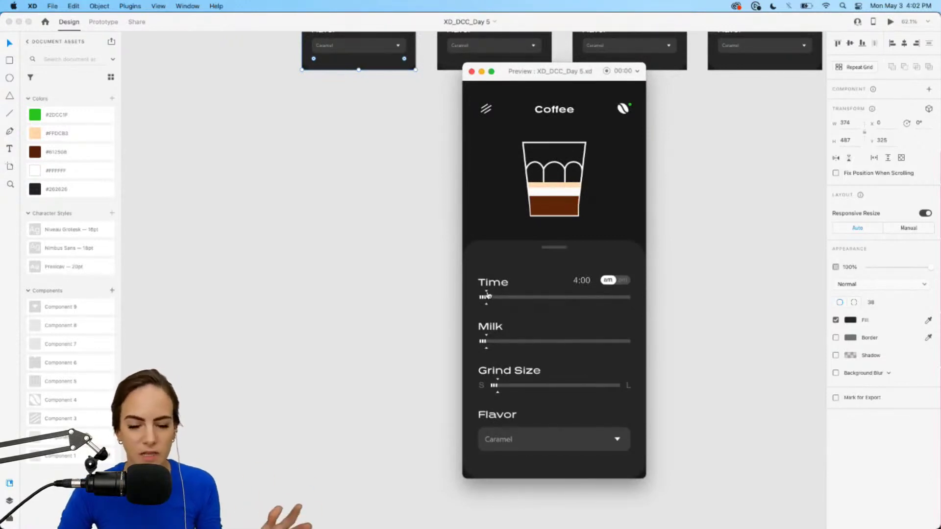
Step: Test the coffee prototype by setting Time to 8:00, raising Milk and Grind Size, and choosing the Hazelnut flavor, and close the preview
{"action": "left_click_drag", "start_coordinate": [487, 293], "coordinate": [550, 292]}
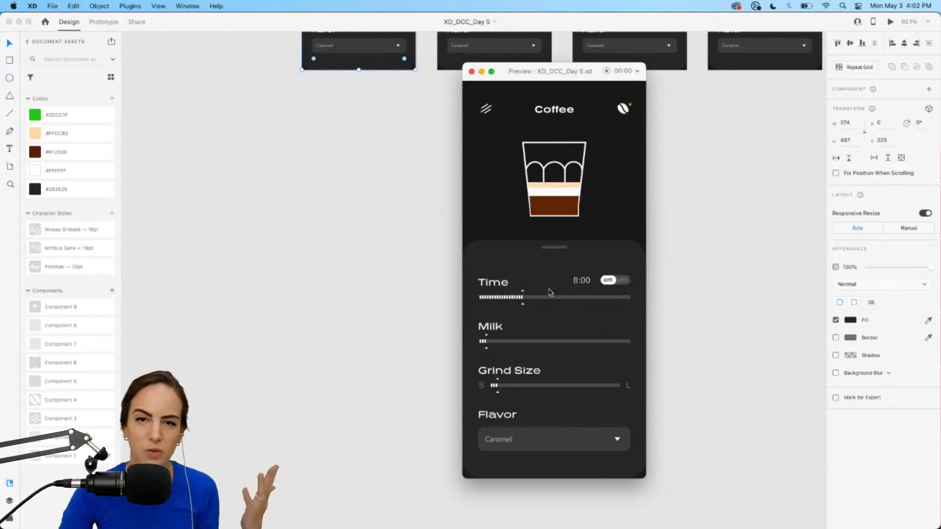
{"action": "left_click_drag", "start_coordinate": [486, 341], "coordinate": [618, 341]}
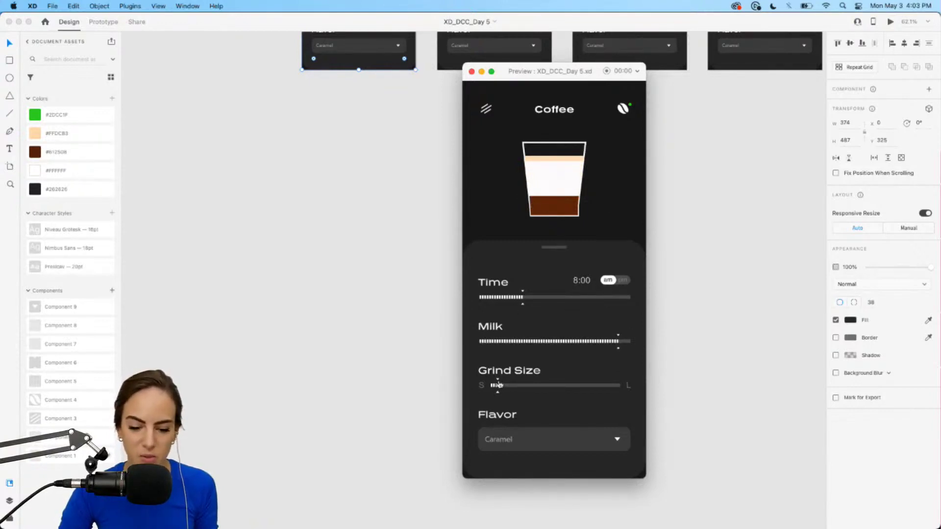
{"action": "left_click_drag", "start_coordinate": [498, 383], "coordinate": [619, 390]}
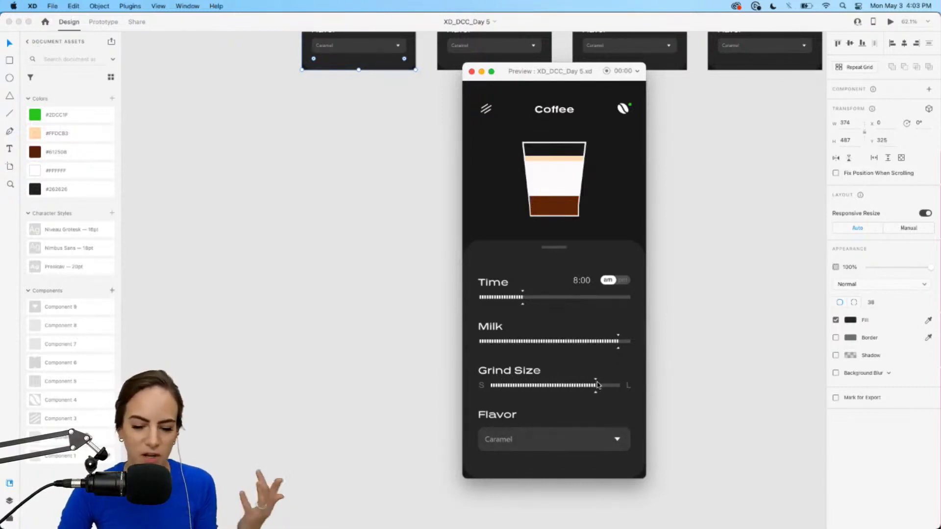
{"action": "left_click", "coordinate": [553, 441]}
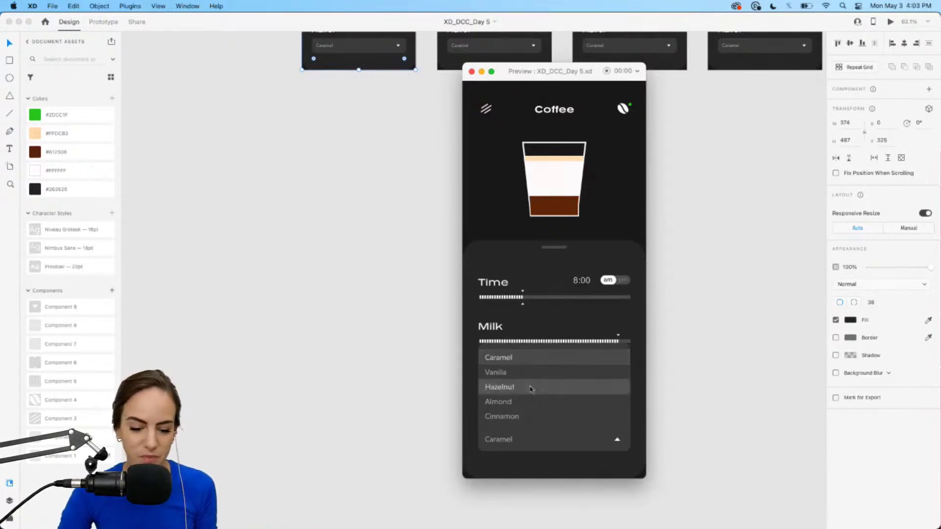
{"action": "left_click", "coordinate": [620, 442]}
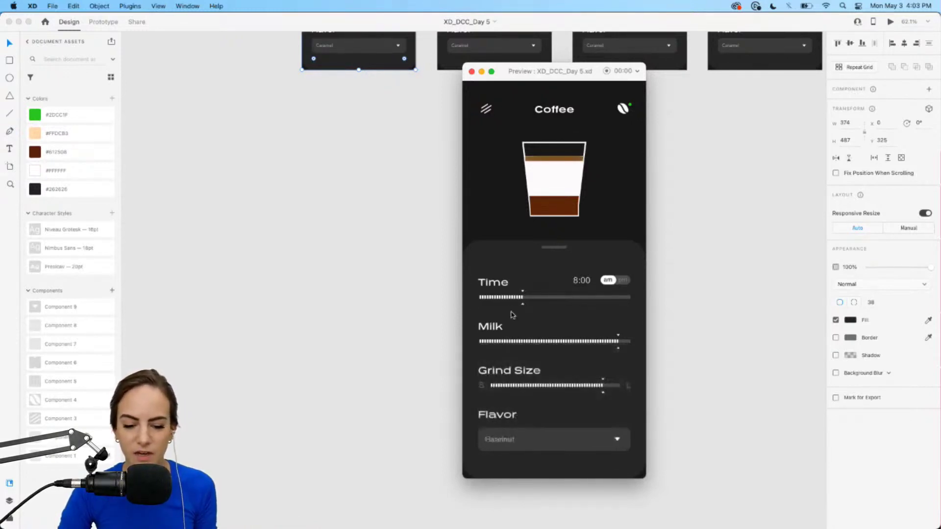
{"action": "left_click", "coordinate": [472, 72]}
Step: Switch back to the Behance challenge page in Chrome, dismiss the downloads bar and return to the How does it work section
{"action": "scroll", "coordinate": [472, 242], "scroll_direction": "up", "scroll_amount": 5}
{"action": "scroll", "coordinate": [473, 241], "scroll_direction": "left", "scroll_amount": 7}
{"action": "scroll", "coordinate": [473, 240], "scroll_direction": "left", "scroll_amount": 15}
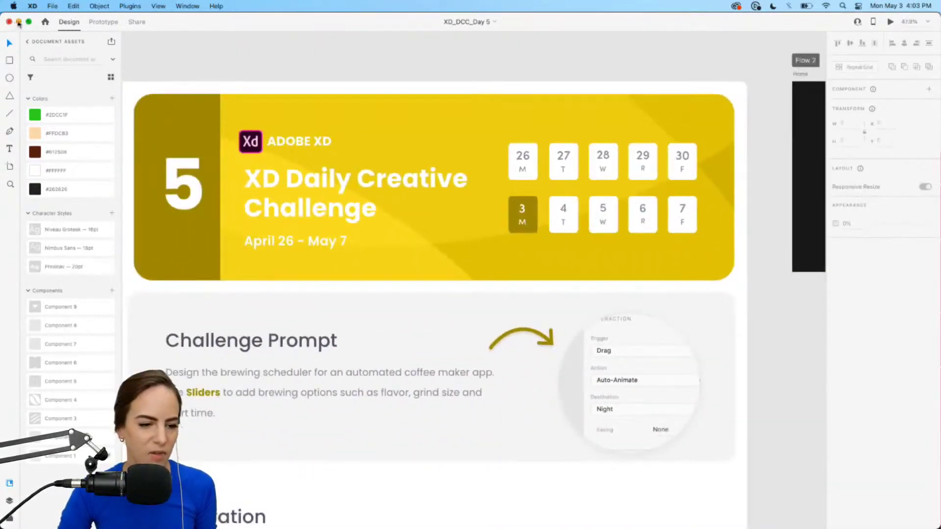
{"action": "left_click", "coordinate": [19, 22]}
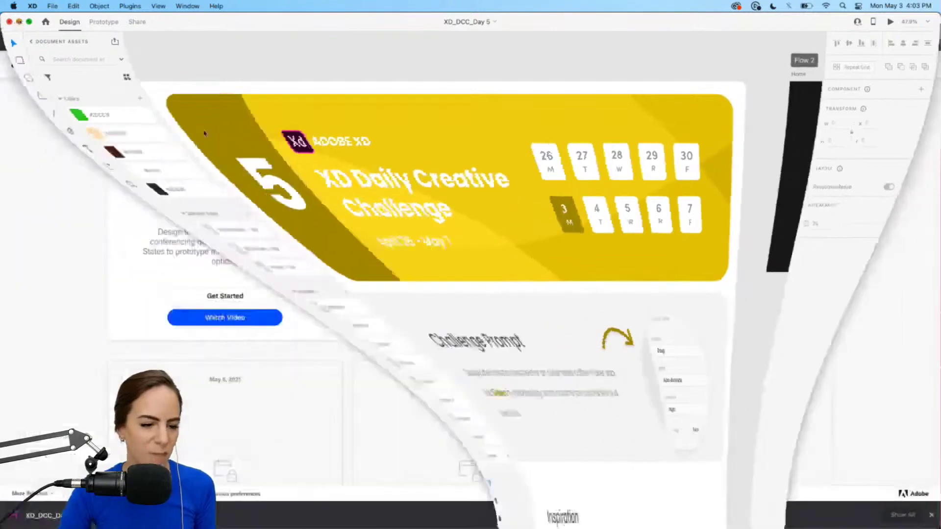
{"action": "scroll", "coordinate": [631, 242], "scroll_direction": "up", "scroll_amount": 5}
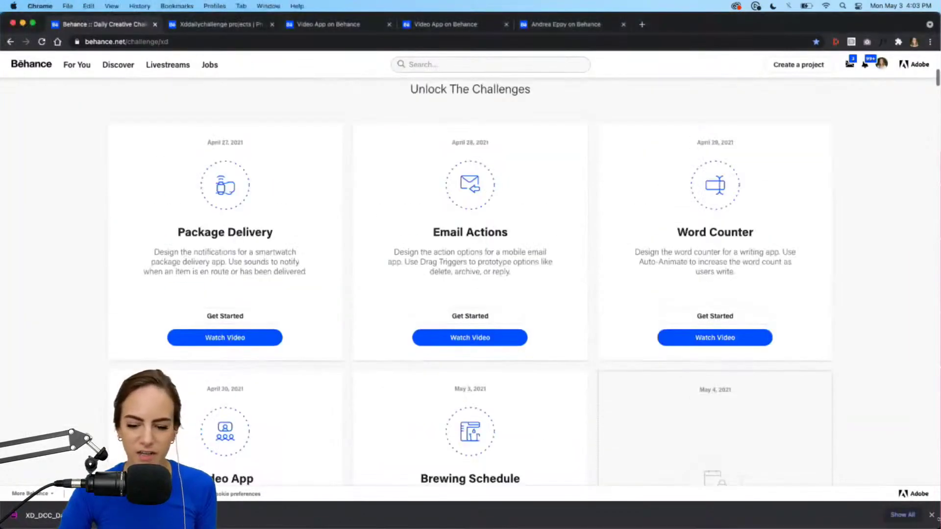
{"action": "left_click", "coordinate": [932, 515]}
{"action": "scroll", "coordinate": [877, 299], "scroll_direction": "up", "scroll_amount": 3}
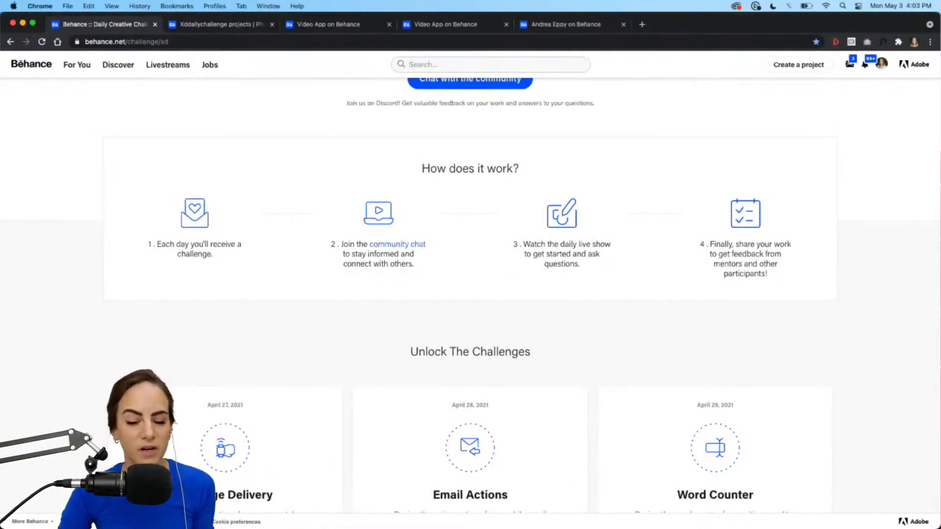
Step: Switch to Discord and browse the submissions and feedback in the Adobe XD server's challenge channel
{"action": "left_click", "coordinate": [553, 508]}
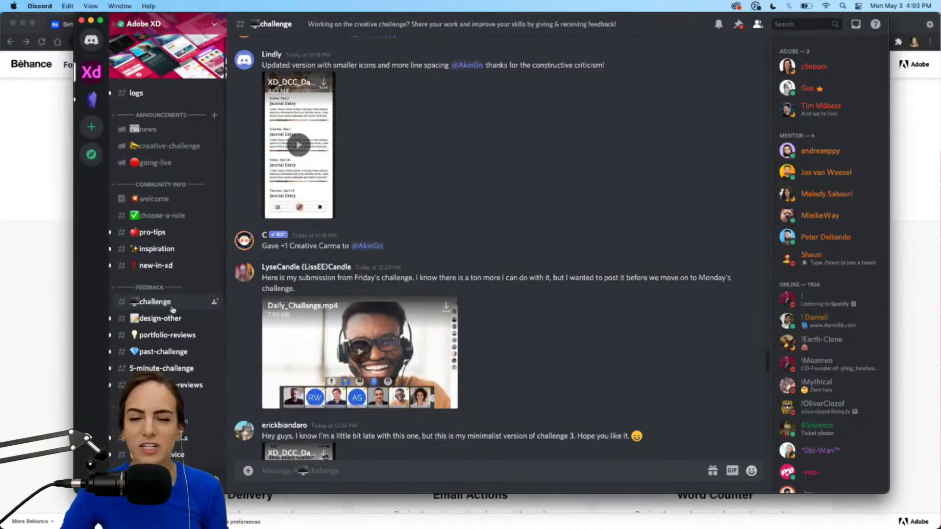
{"action": "scroll", "coordinate": [537, 285], "scroll_direction": "up", "scroll_amount": 15}
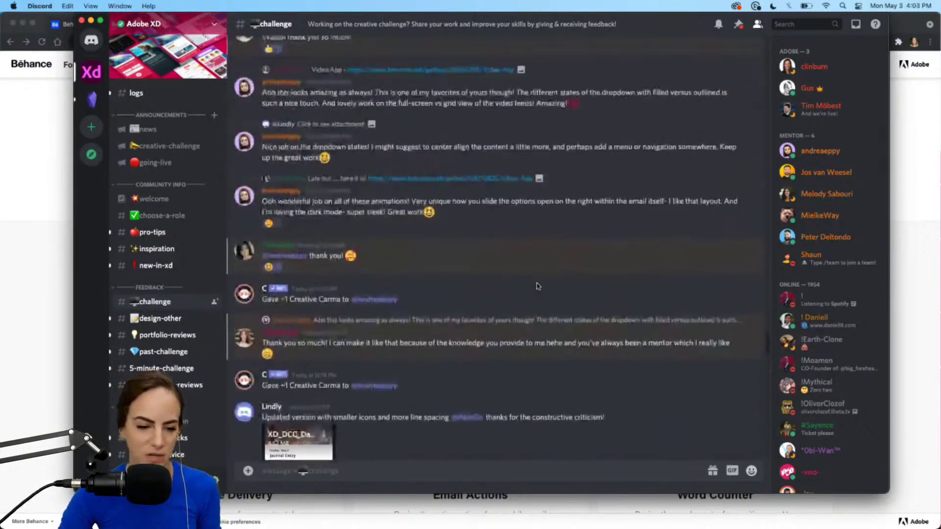
{"action": "scroll", "coordinate": [536, 286], "scroll_direction": "up", "scroll_amount": 15}
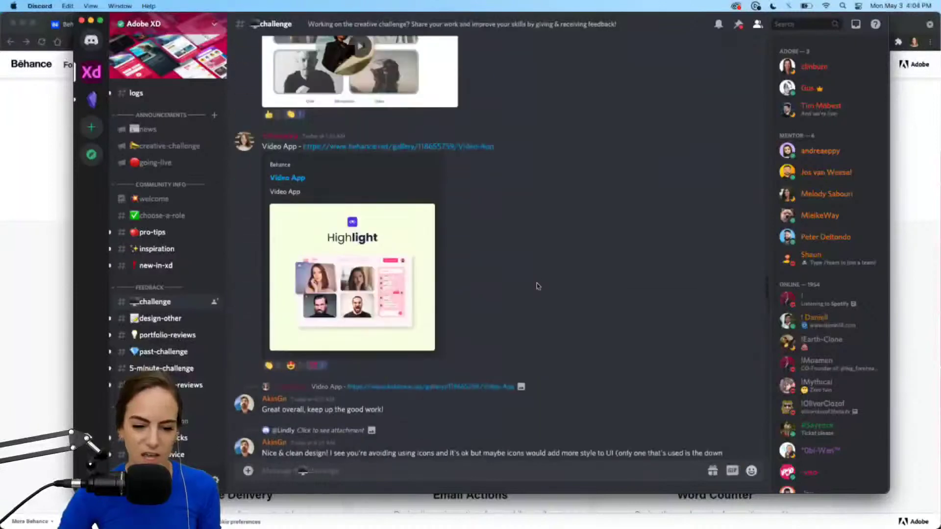
{"action": "scroll", "coordinate": [536, 285], "scroll_direction": "up", "scroll_amount": 10}
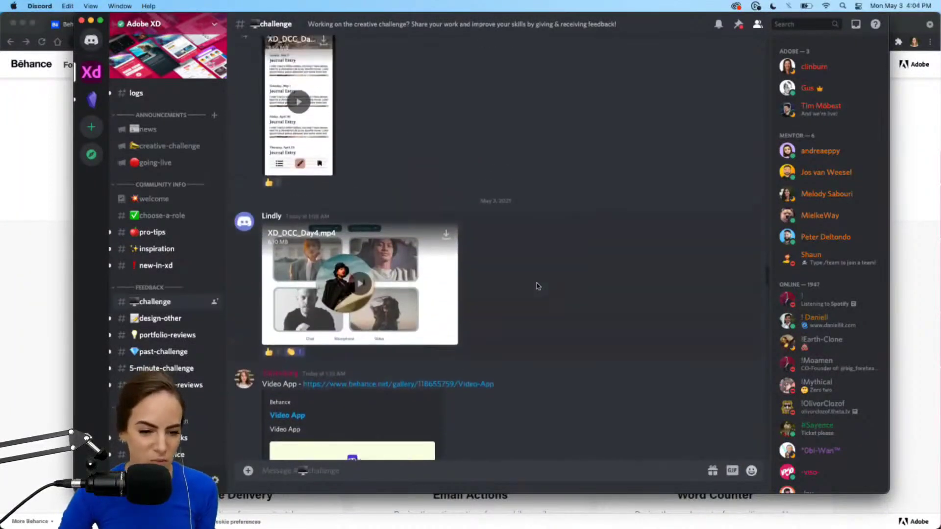
{"action": "scroll", "coordinate": [537, 286], "scroll_direction": "up", "scroll_amount": 10}
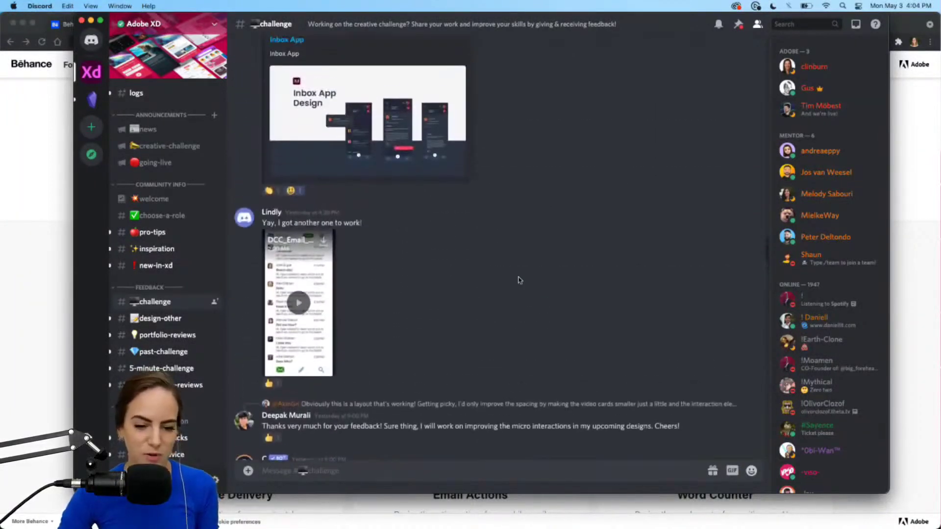
{"action": "left_click", "coordinate": [91, 20]}
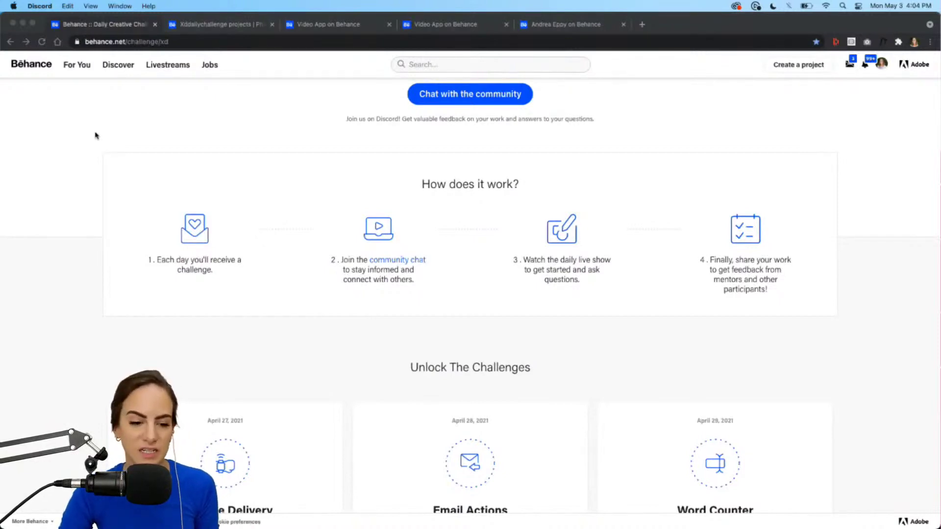
Step: View the xddailychallenge projects on Behance and check the project tags in the settings of the profile's Adobe XD Daily Creative Challenge June 8-19 project
{"action": "left_click", "coordinate": [223, 24]}
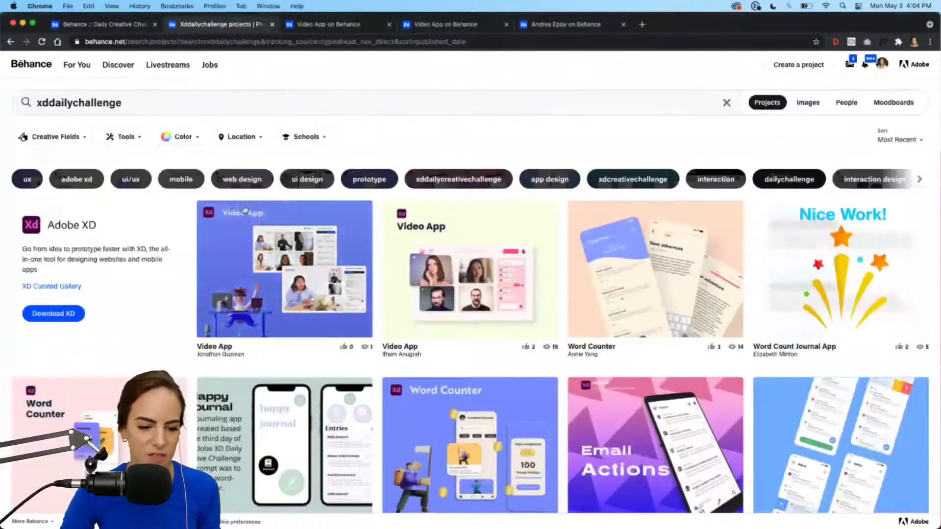
{"action": "left_click", "coordinate": [553, 28]}
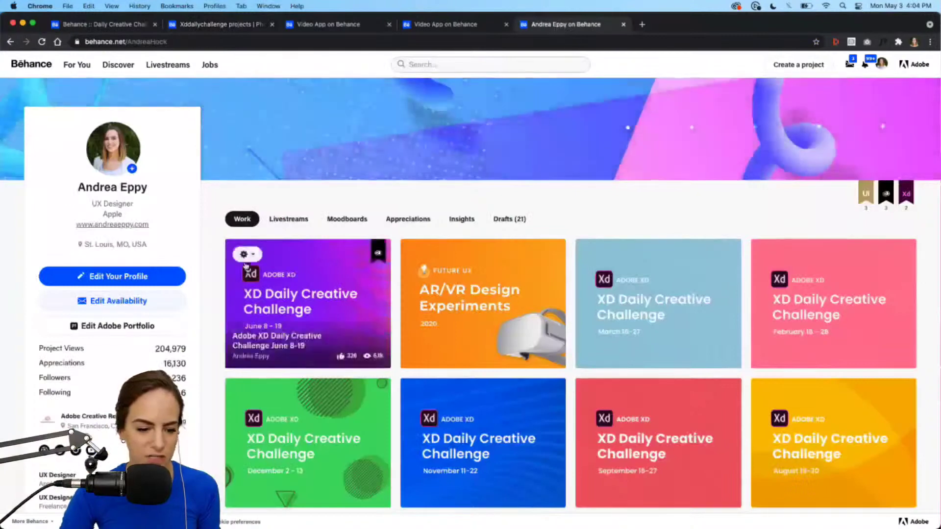
{"action": "left_click", "coordinate": [247, 254]}
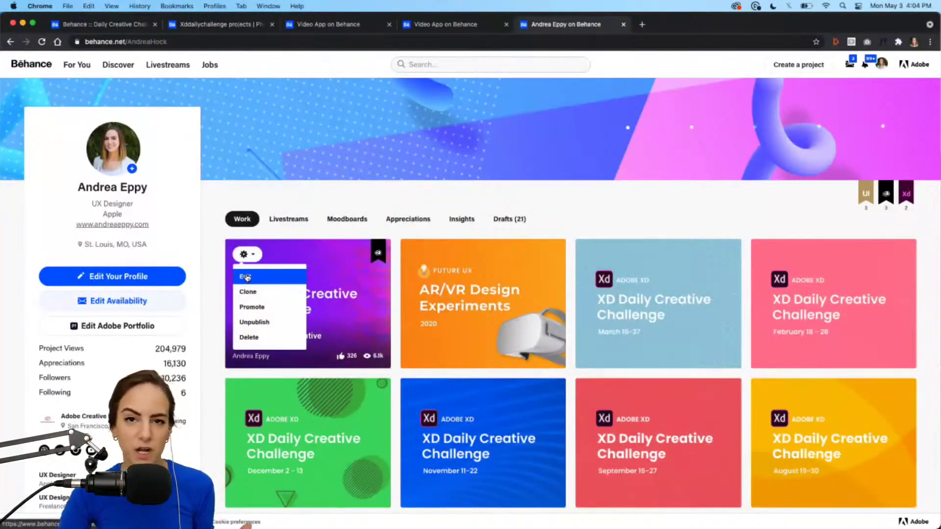
{"action": "left_click", "coordinate": [246, 278]}
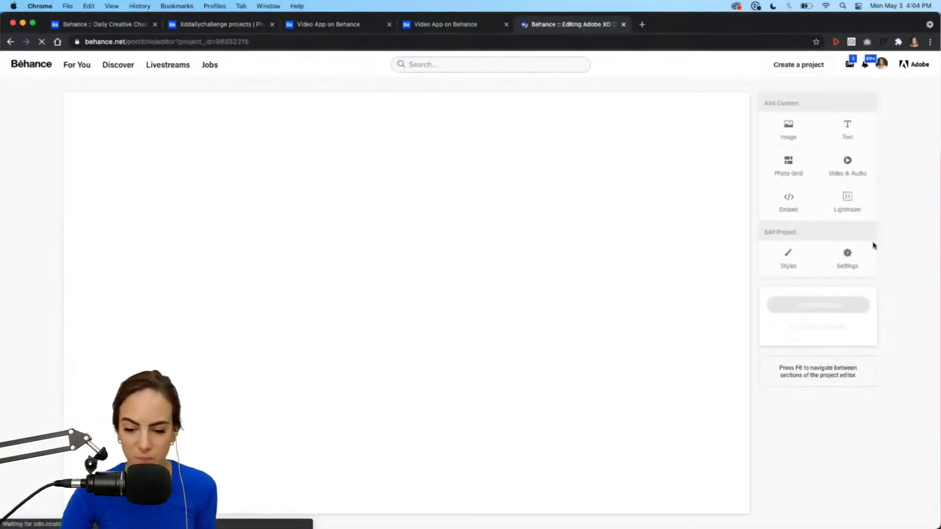
{"action": "left_click", "coordinate": [847, 257]}
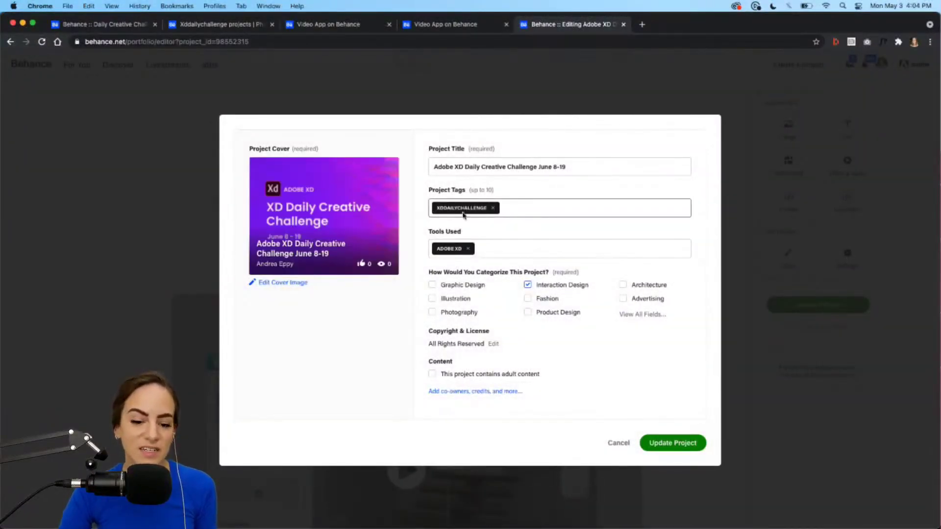
{"action": "left_click", "coordinate": [619, 444]}
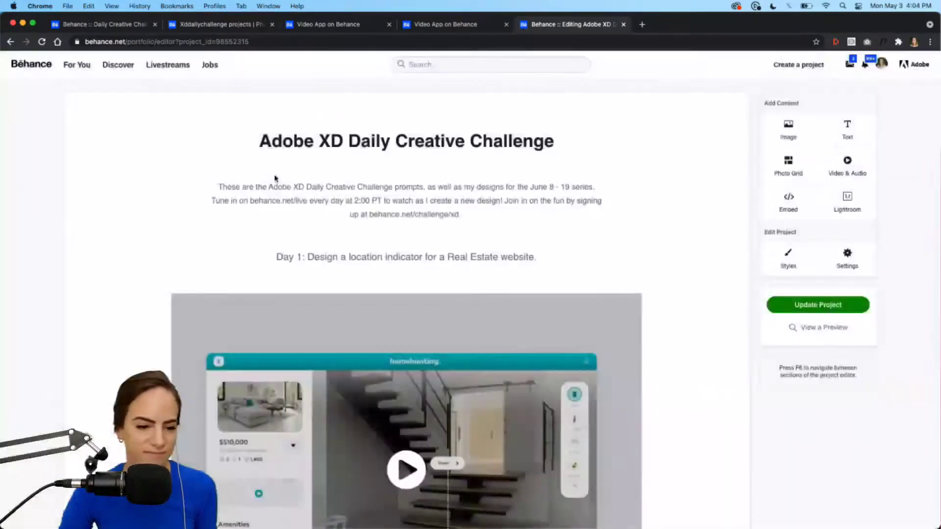
Step: Switch to the XD_DCC_Day 5 document in Adobe XD, review the Challenge Prompt section, and switch to Prototype mode
{"action": "left_click", "coordinate": [200, 26]}
{"action": "mouse_move", "coordinate": [492, 522]}
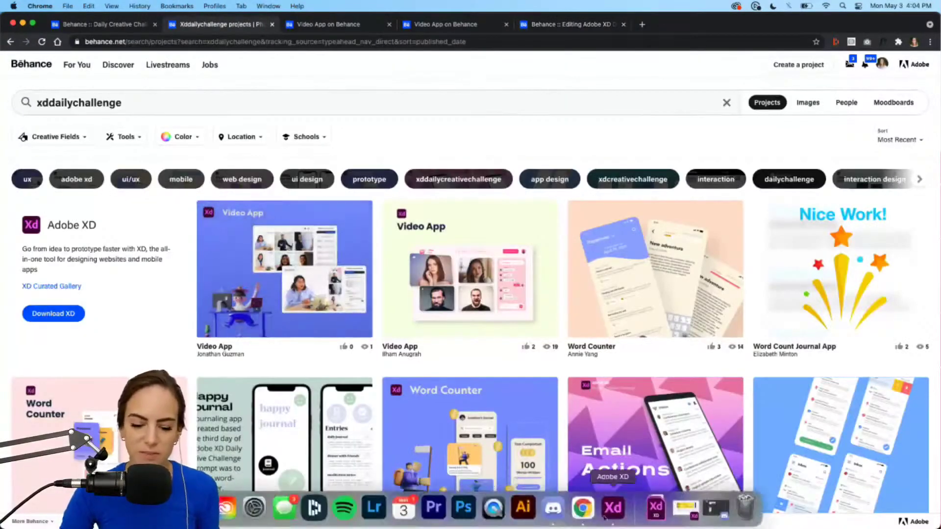
{"action": "left_click", "coordinate": [618, 517]}
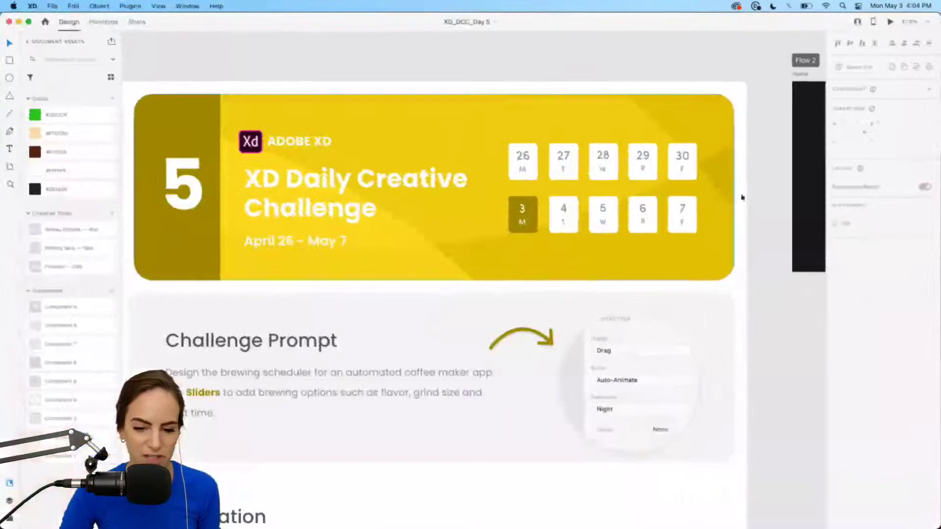
{"action": "scroll", "coordinate": [765, 193], "scroll_direction": "down", "scroll_amount": 3}
{"action": "scroll", "coordinate": [765, 194], "scroll_direction": "up", "scroll_amount": 1}
{"action": "scroll", "coordinate": [766, 196], "scroll_direction": "down", "scroll_amount": 2}
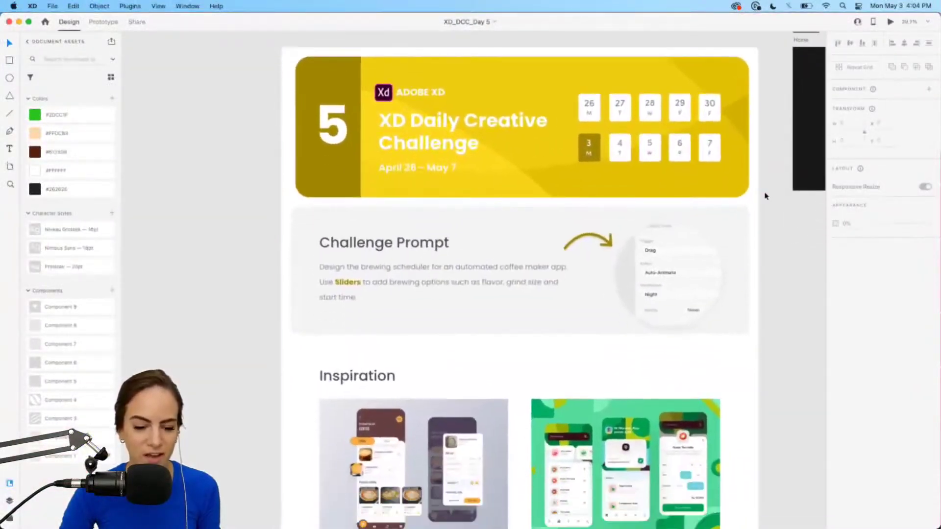
{"action": "scroll", "coordinate": [498, 216], "scroll_direction": "up", "scroll_amount": 3}
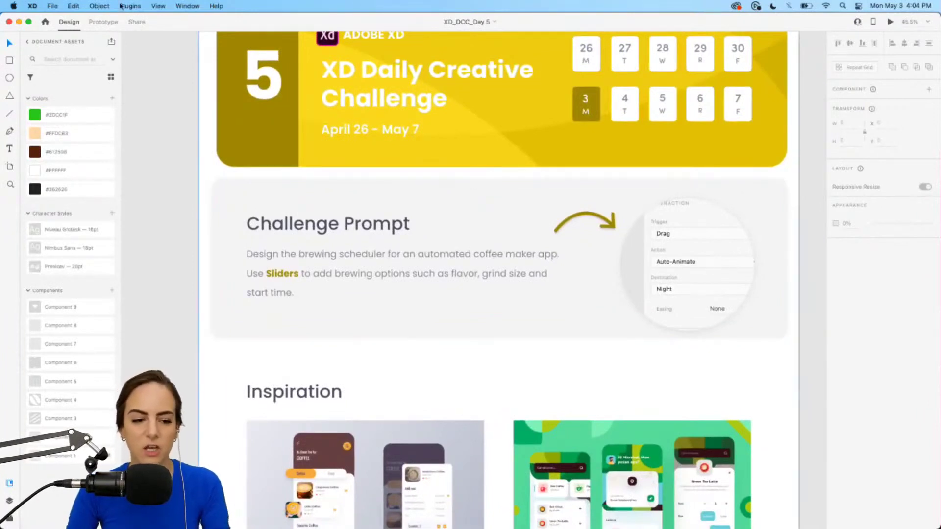
{"action": "left_click", "coordinate": [104, 24]}
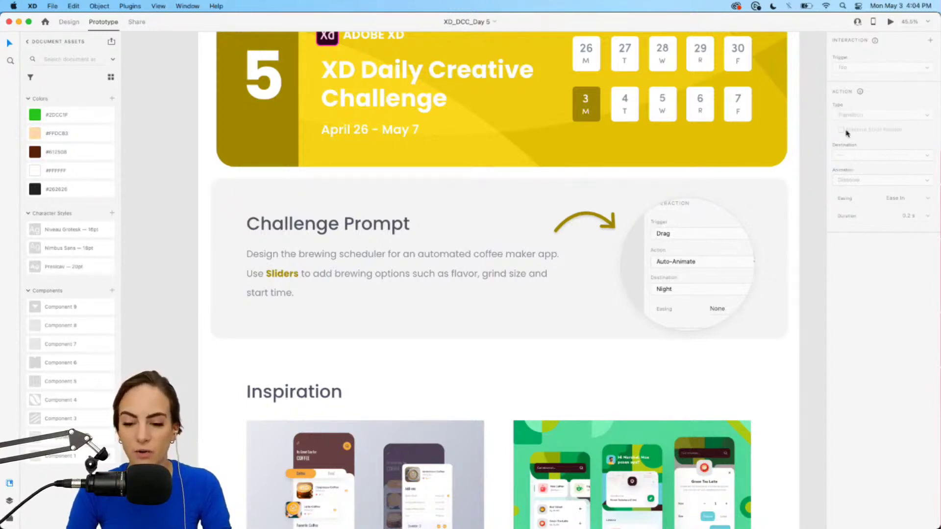
Step: Examine the two coffee app designs in the Inspiration section, including their add-on and order option screens
{"action": "scroll", "coordinate": [411, 210], "scroll_direction": "down", "scroll_amount": 10}
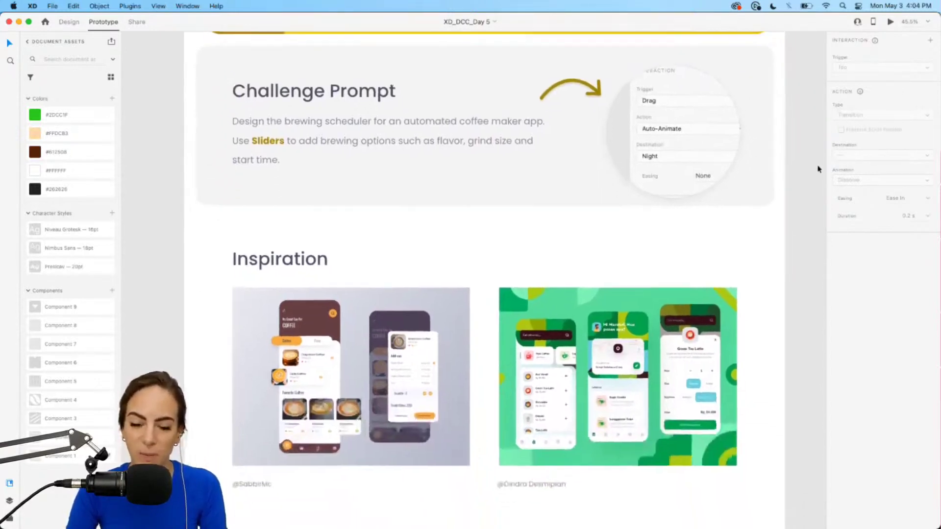
{"action": "scroll", "coordinate": [370, 209], "scroll_direction": "up", "scroll_amount": 5}
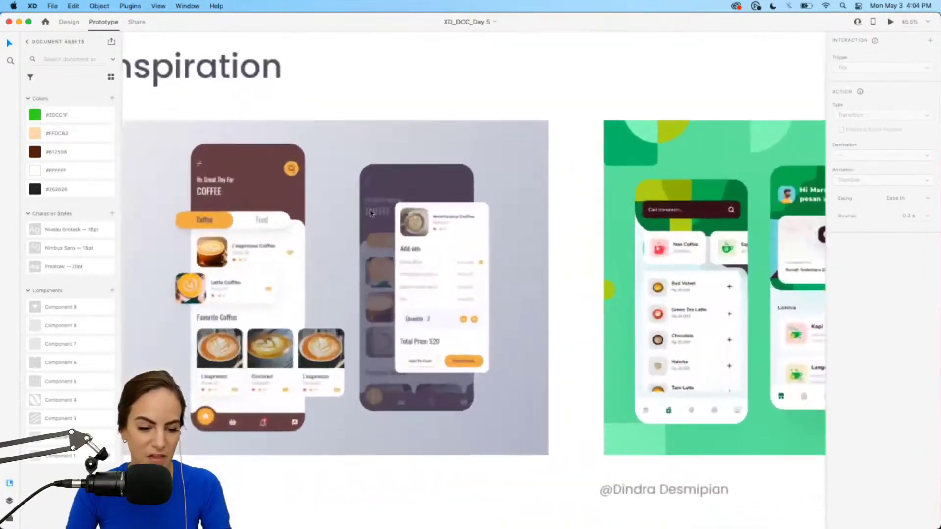
{"action": "scroll", "coordinate": [372, 209], "scroll_direction": "right", "scroll_amount": 10}
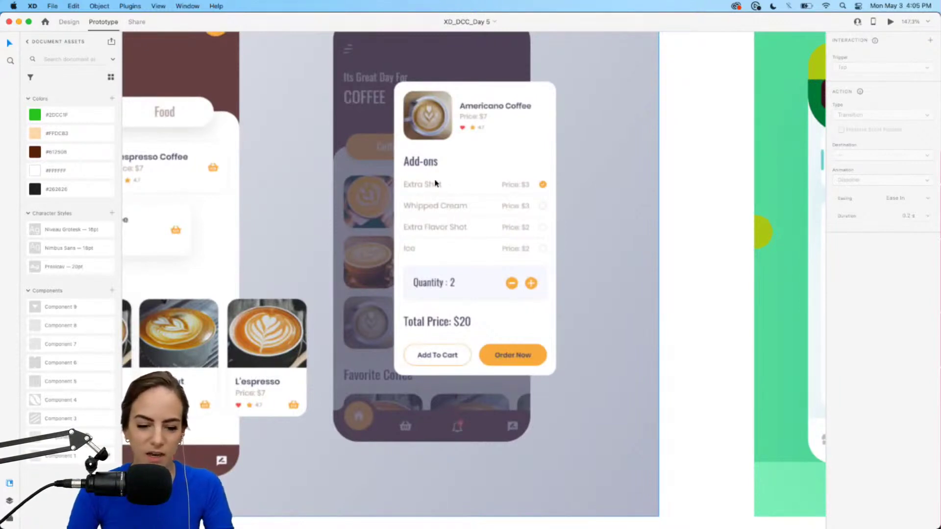
{"action": "scroll", "coordinate": [436, 184], "scroll_direction": "left", "scroll_amount": 5}
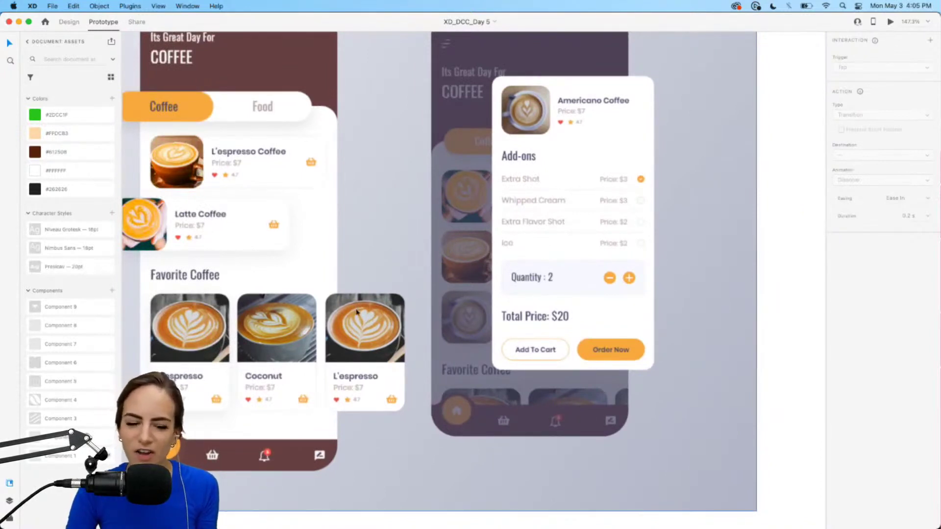
{"action": "scroll", "coordinate": [375, 325], "scroll_direction": "right", "scroll_amount": 15}
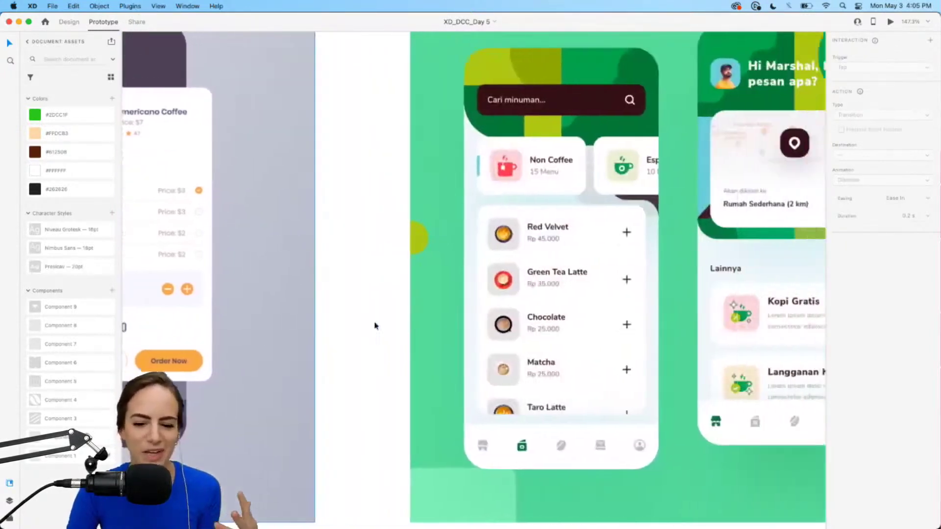
{"action": "scroll", "coordinate": [375, 325], "scroll_direction": "down", "scroll_amount": 3}
{"action": "scroll", "coordinate": [375, 325], "scroll_direction": "right", "scroll_amount": 8}
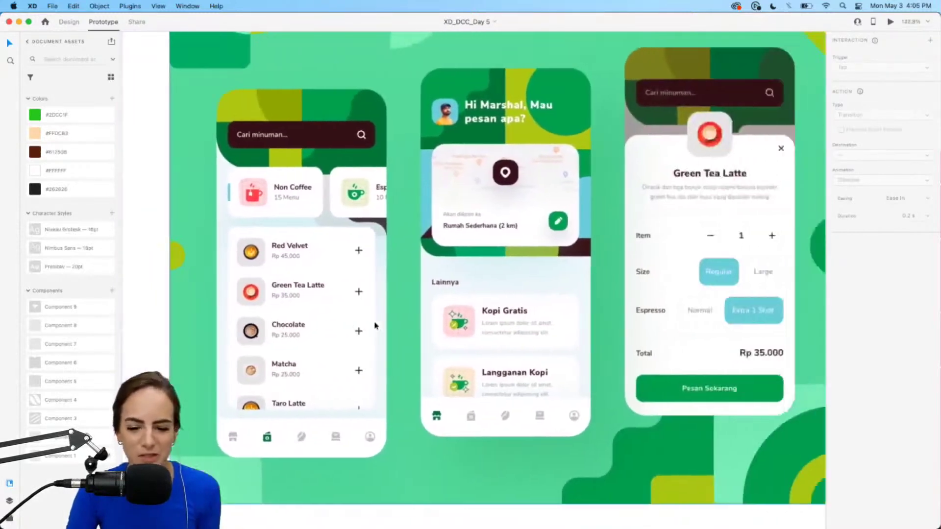
{"action": "scroll", "coordinate": [375, 325], "scroll_direction": "right", "scroll_amount": 1}
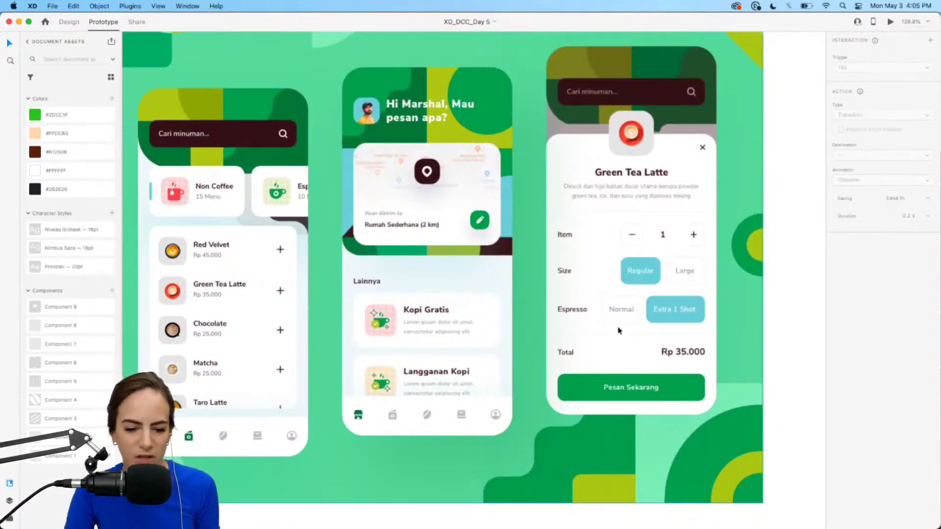
Step: Read the tips text next to the Sharing your work section, below the Resource Booklet
{"action": "scroll", "coordinate": [619, 331], "scroll_direction": "down", "scroll_amount": 5}
{"action": "scroll", "coordinate": [619, 331], "scroll_direction": "up", "scroll_amount": 5}
{"action": "scroll", "coordinate": [619, 331], "scroll_direction": "down", "scroll_amount": 5}
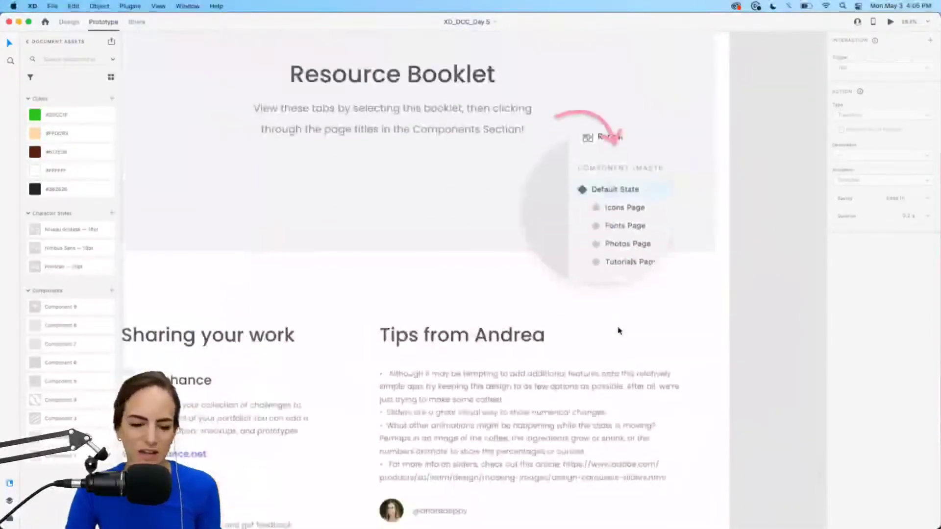
{"action": "scroll", "coordinate": [619, 331], "scroll_direction": "down", "scroll_amount": 5}
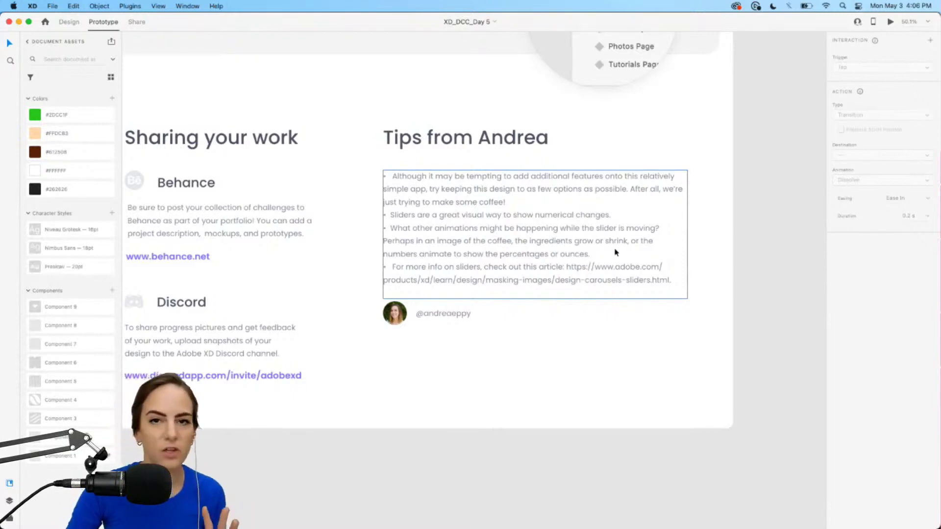
Step: Return to the blank dark Home and Time artboards of Flow 2 and switch to Design mode
{"action": "scroll", "coordinate": [616, 252], "scroll_direction": "up", "scroll_amount": 15}
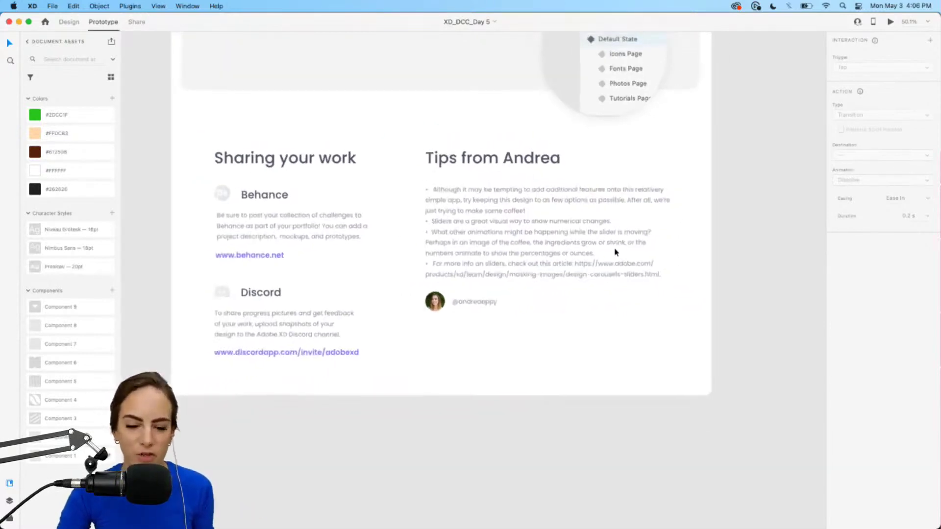
{"action": "scroll", "coordinate": [617, 253], "scroll_direction": "up", "scroll_amount": 10}
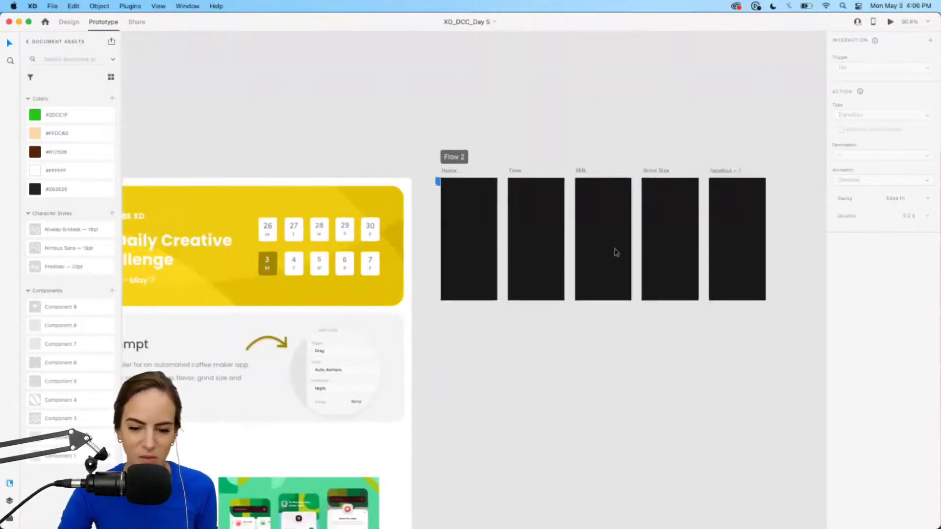
{"action": "scroll", "coordinate": [616, 252], "scroll_direction": "up", "scroll_amount": 10}
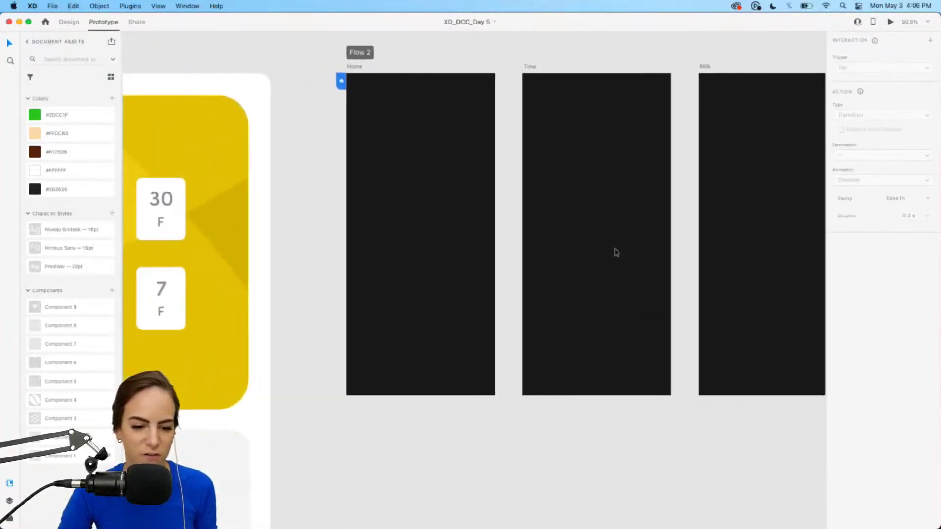
{"action": "scroll", "coordinate": [616, 252], "scroll_direction": "down", "scroll_amount": 2}
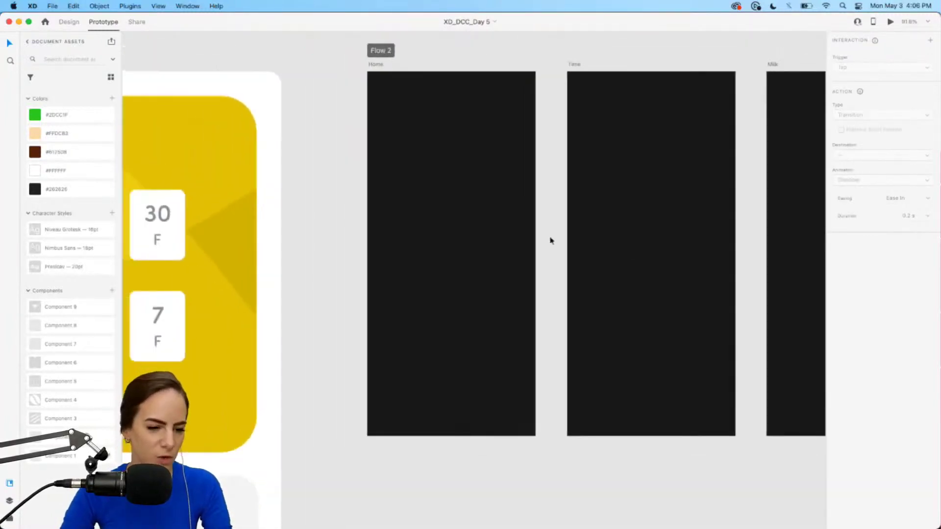
{"action": "left_click", "coordinate": [69, 22]}
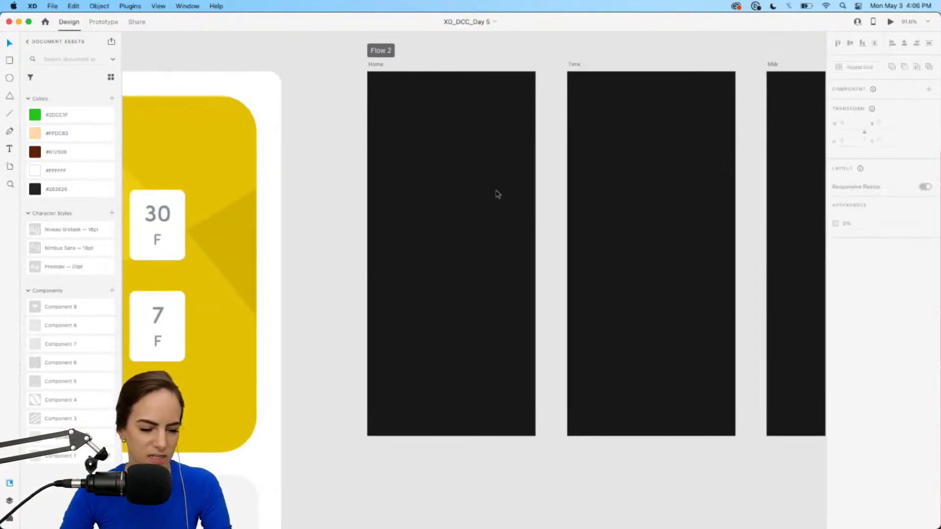
Step: Add an iPhone X, XS, 11 Pro artboard, draw a smaller custom artboard beside it, and undo both additions
{"action": "left_click", "coordinate": [9, 167]}
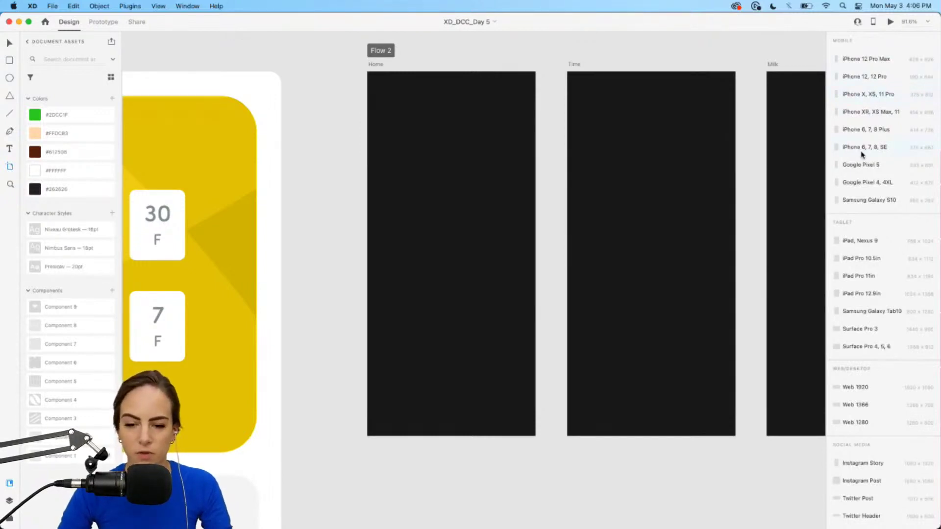
{"action": "left_click", "coordinate": [864, 93]}
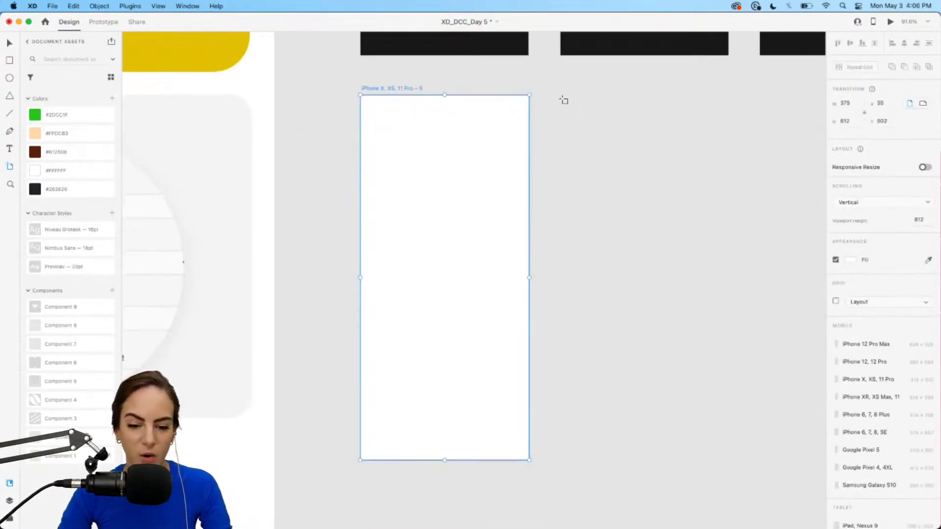
{"action": "left_click_drag", "start_coordinate": [562, 95], "coordinate": [698, 311]}
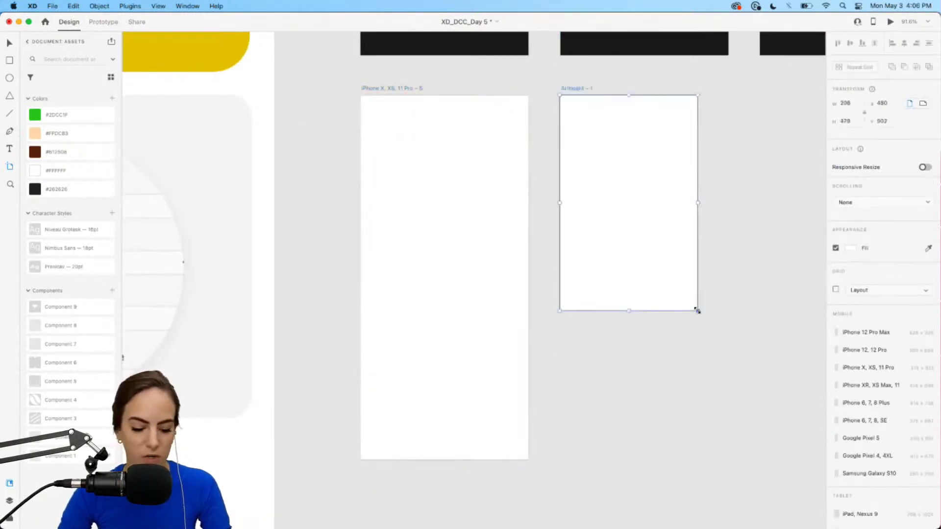
{"action": "key", "text": "super+z"}
{"action": "key", "text": "super+z"}
{"action": "scroll", "coordinate": [698, 311], "scroll_direction": "up", "scroll_amount": 10}
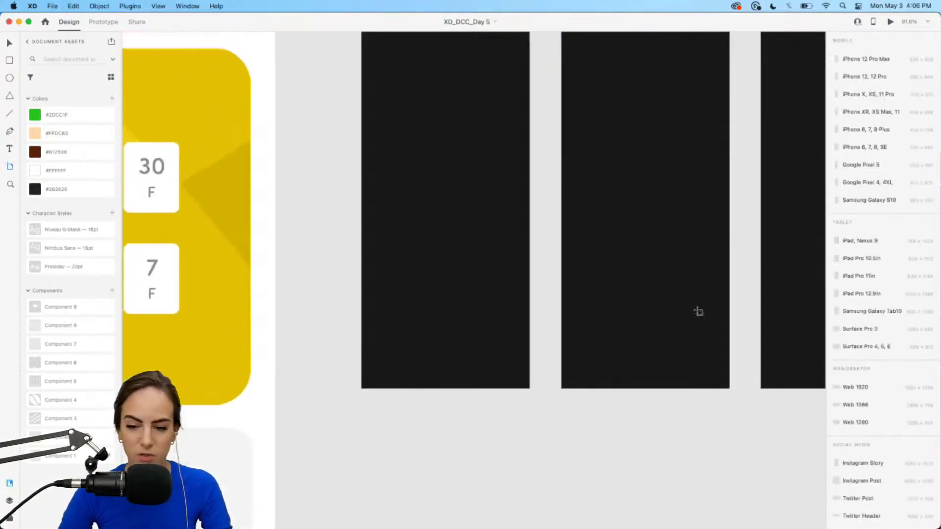
{"action": "key", "text": "v"}
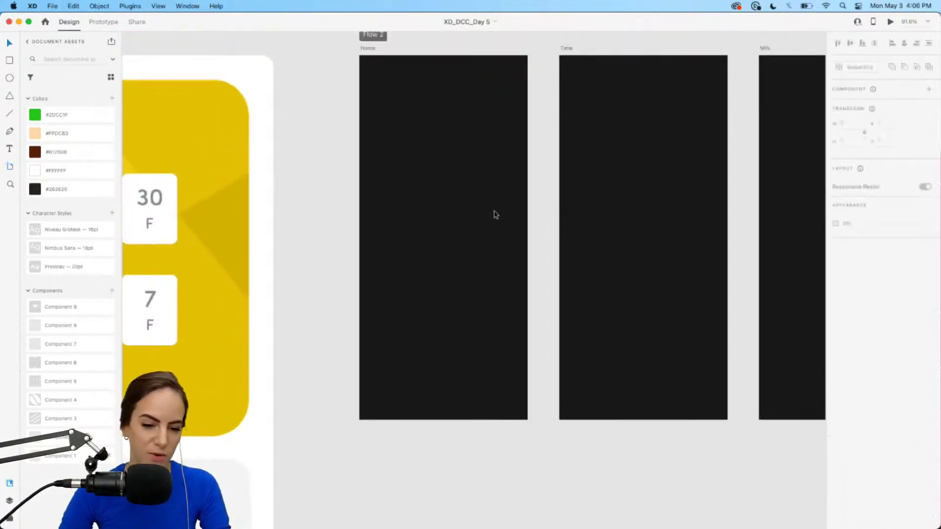
Step: Place the white glass outline component on the upper part of the Home artboard
{"action": "scroll", "coordinate": [495, 214], "scroll_direction": "up", "scroll_amount": 2}
{"action": "scroll", "coordinate": [494, 214], "scroll_direction": "up", "scroll_amount": 1}
{"action": "left_click", "coordinate": [367, 91]}
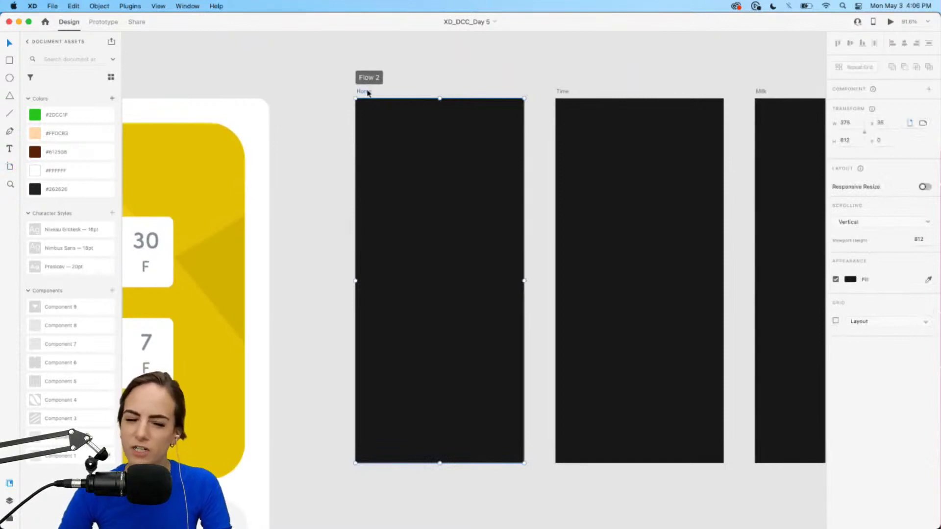
{"action": "scroll", "coordinate": [368, 93], "scroll_direction": "right", "scroll_amount": 2}
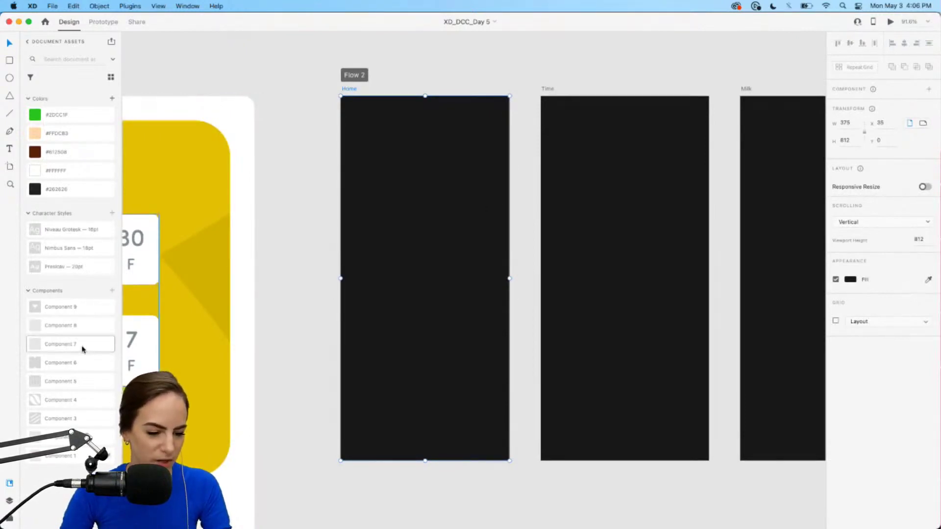
{"action": "left_click_drag", "start_coordinate": [57, 381], "coordinate": [448, 88]}
{"action": "left_click", "coordinate": [449, 88]}
{"action": "scroll", "coordinate": [444, 214], "scroll_direction": "up", "scroll_amount": 3}
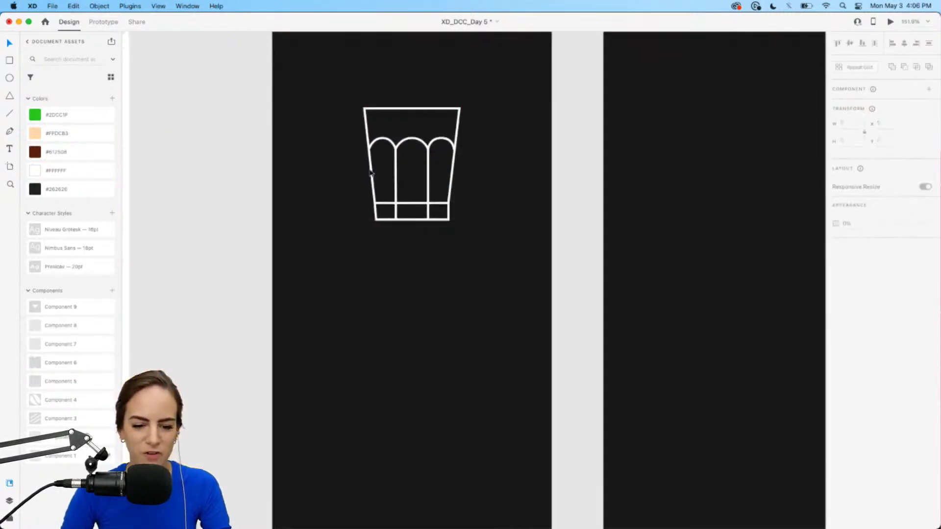
Step: Draw a dark brown rectangle without border, about 127 wide and 38 high, over the base of the glass
{"action": "scroll", "coordinate": [403, 210], "scroll_direction": "up", "scroll_amount": 3}
{"action": "left_click", "coordinate": [10, 60]}
{"action": "left_click_drag", "start_coordinate": [350, 303], "coordinate": [492, 206]}
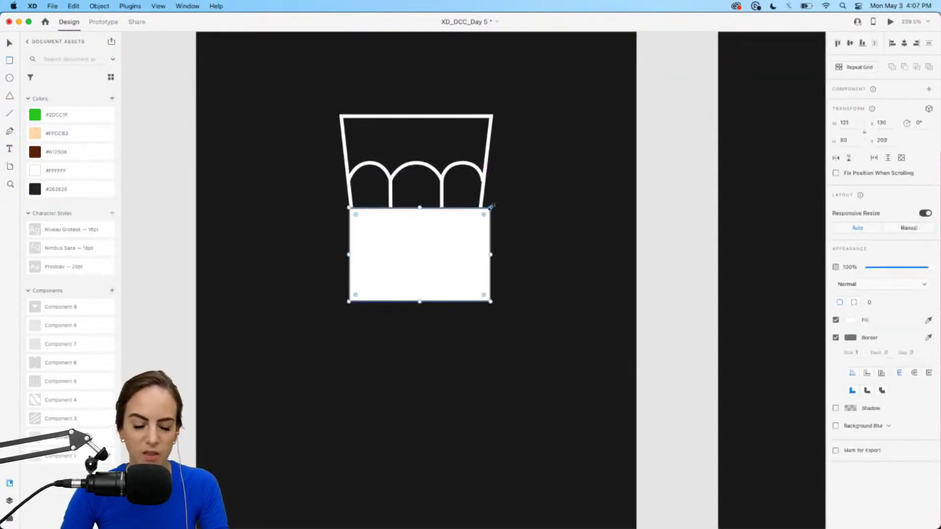
{"action": "left_click_drag", "start_coordinate": [349, 254], "coordinate": [340, 254]}
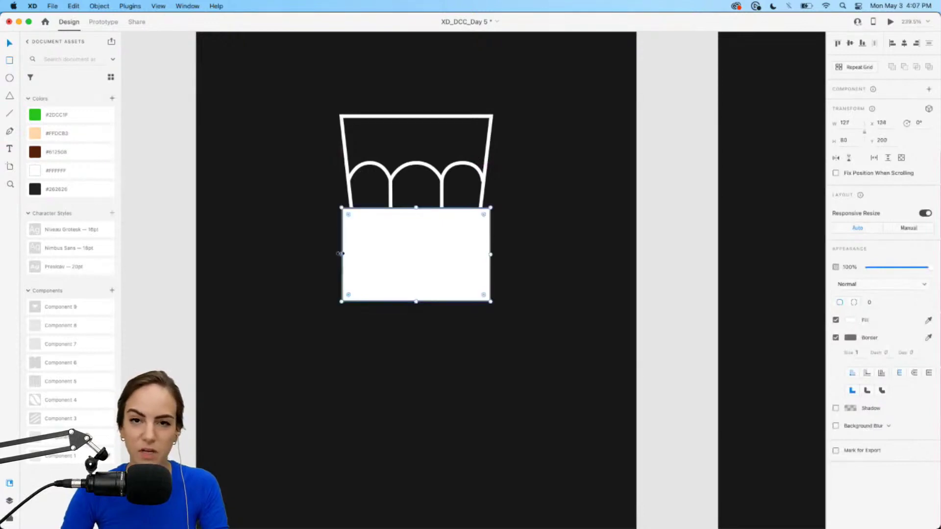
{"action": "left_click", "coordinate": [53, 156]}
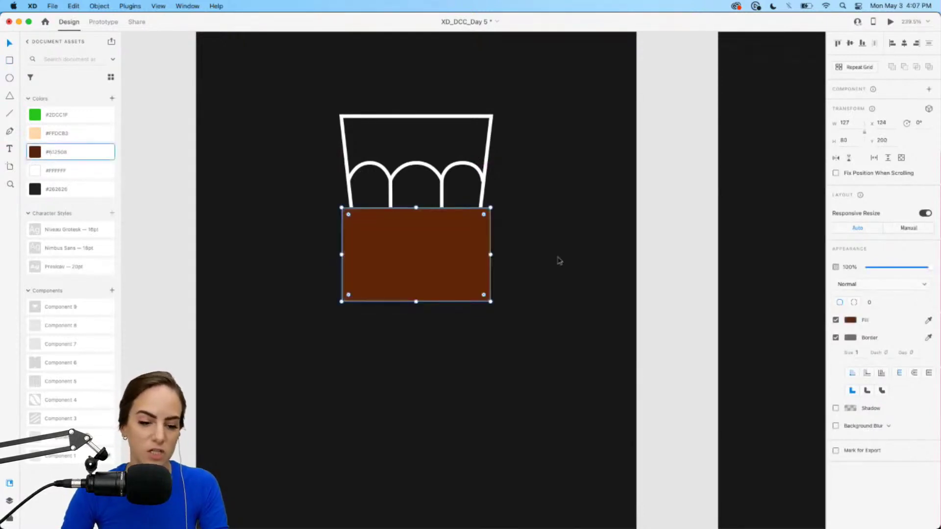
{"action": "left_click", "coordinate": [836, 338]}
{"action": "left_click", "coordinate": [417, 214]}
{"action": "left_click_drag", "start_coordinate": [417, 209], "coordinate": [417, 257]}
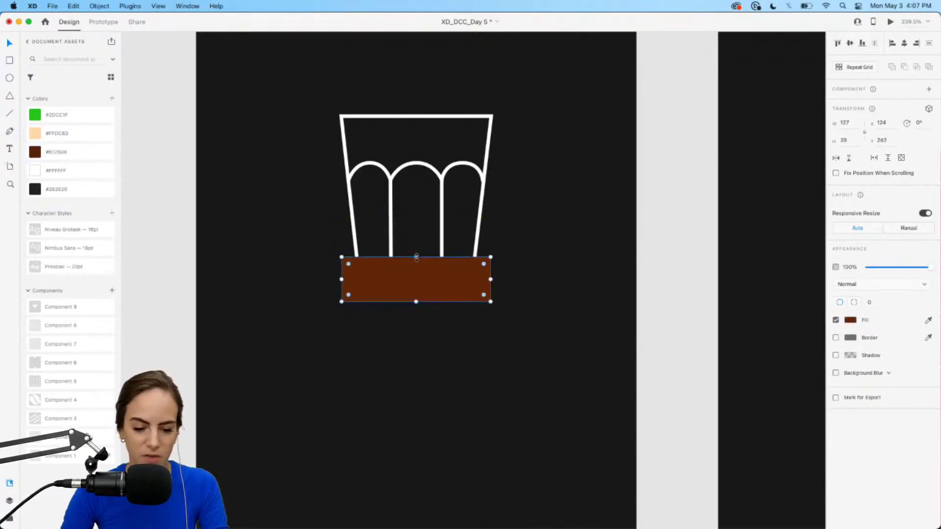
Step: Duplicate the brown rectangle as a strip about 13 high directly above it and fill it with #FFFFFF
{"action": "left_click", "coordinate": [427, 334]}
{"action": "left_click", "coordinate": [382, 279]}
{"action": "left_click_drag", "start_coordinate": [382, 279], "coordinate": [416, 242]}
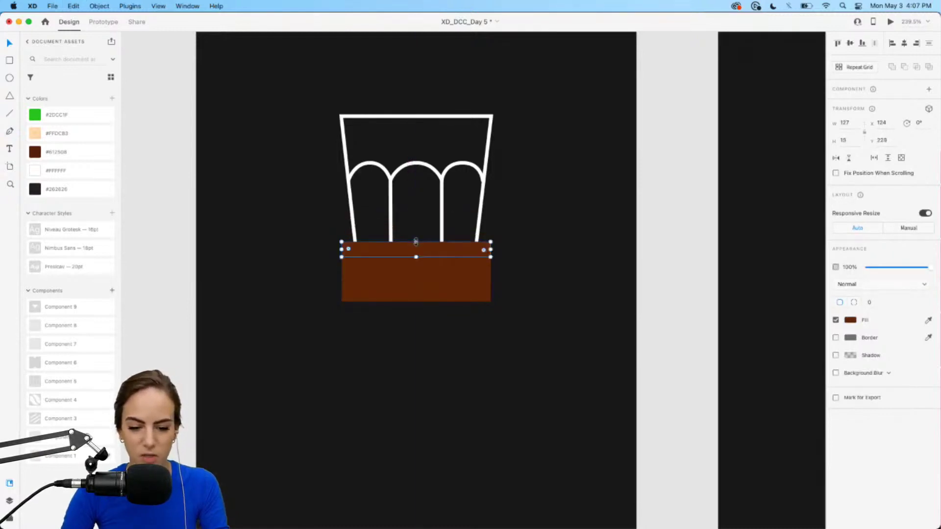
{"action": "left_click", "coordinate": [856, 324]}
{"action": "type", "text": "ffffff"}
{"action": "key", "text": "Return"}
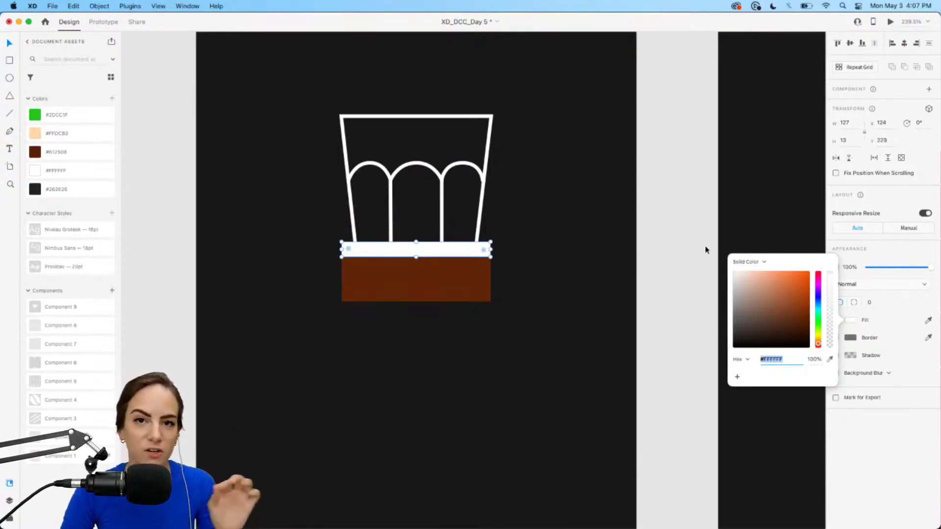
Step: Duplicate the white strip as a layer about 11 high directly above it and fill it with #FFDCB3
{"action": "left_click", "coordinate": [442, 250]}
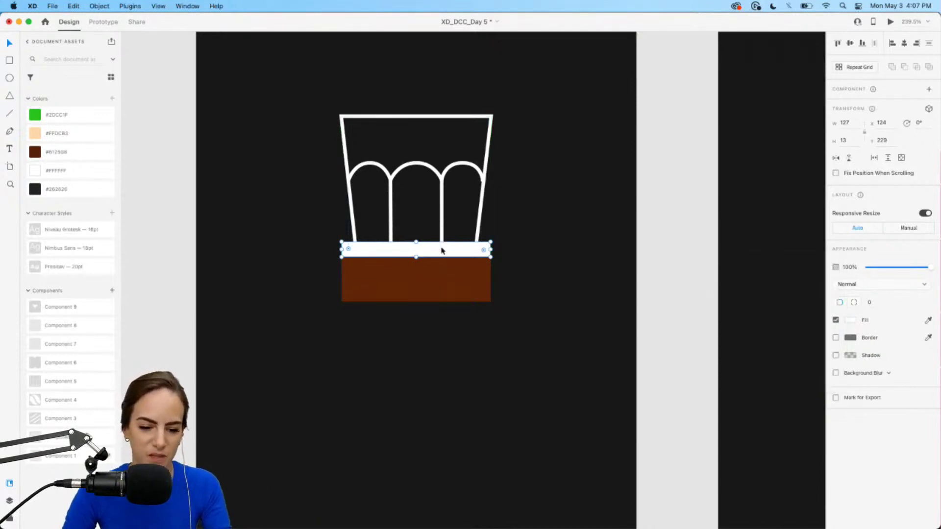
{"action": "left_click_drag", "start_coordinate": [442, 250], "coordinate": [417, 229]}
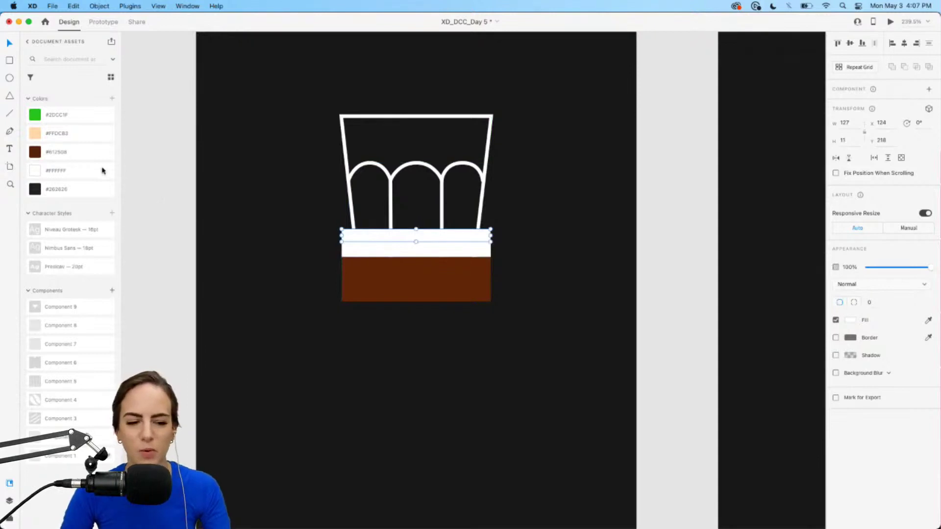
{"action": "left_click", "coordinate": [76, 138]}
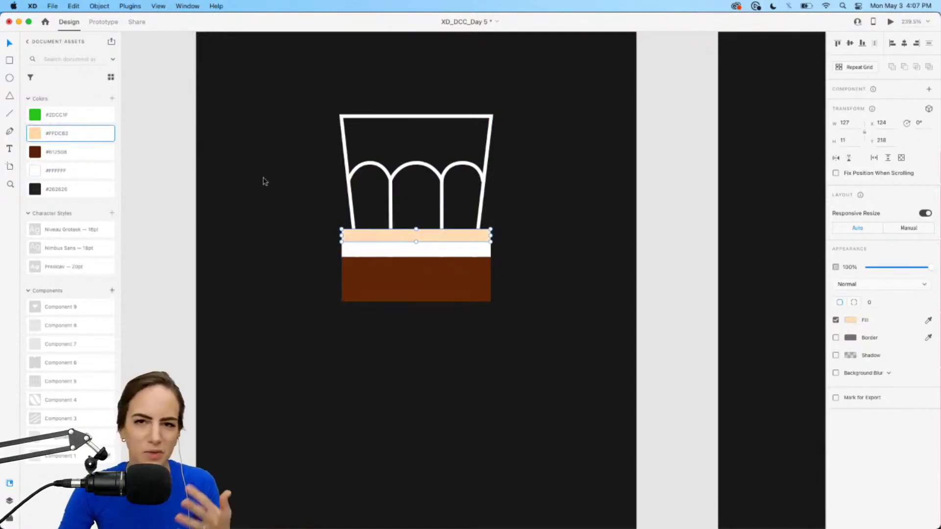
Step: Move the brown, white and cream layers together out of the glass to the empty area beside it
{"action": "left_click", "coordinate": [431, 284]}
{"action": "left_click", "coordinate": [380, 251], "text": "shift"}
{"action": "left_click", "coordinate": [375, 239], "text": "shift"}
{"action": "left_click_drag", "start_coordinate": [358, 242], "coordinate": [525, 241]}
{"action": "left_click", "coordinate": [471, 369]}
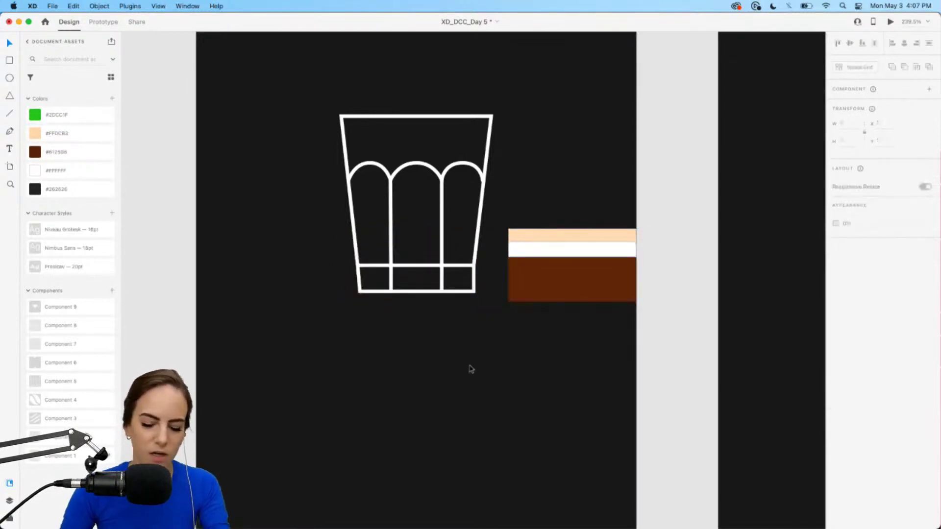
Step: Trace the glass's outer contour with the Pen tool as a closed shape, filled white and without border
{"action": "key", "text": "p"}
{"action": "left_click", "coordinate": [360, 292]}
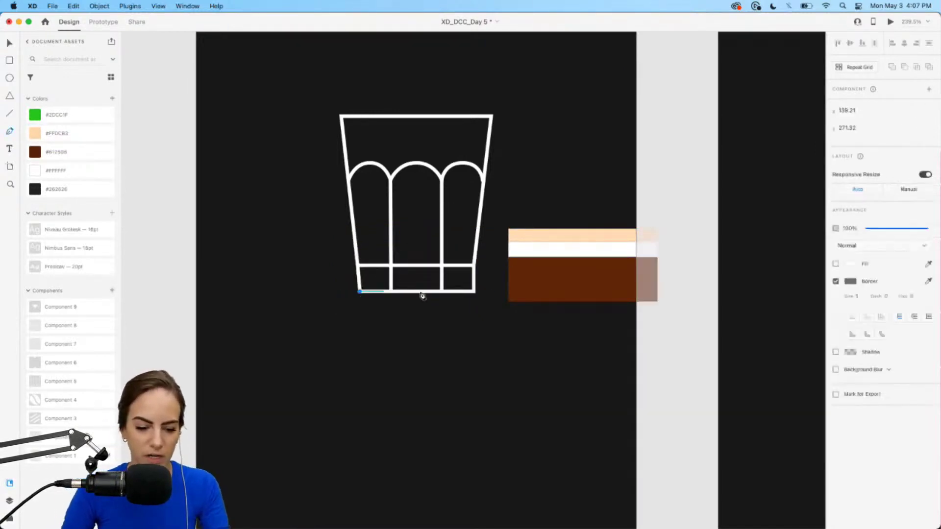
{"action": "left_click", "coordinate": [472, 292]}
{"action": "left_click", "coordinate": [473, 265]}
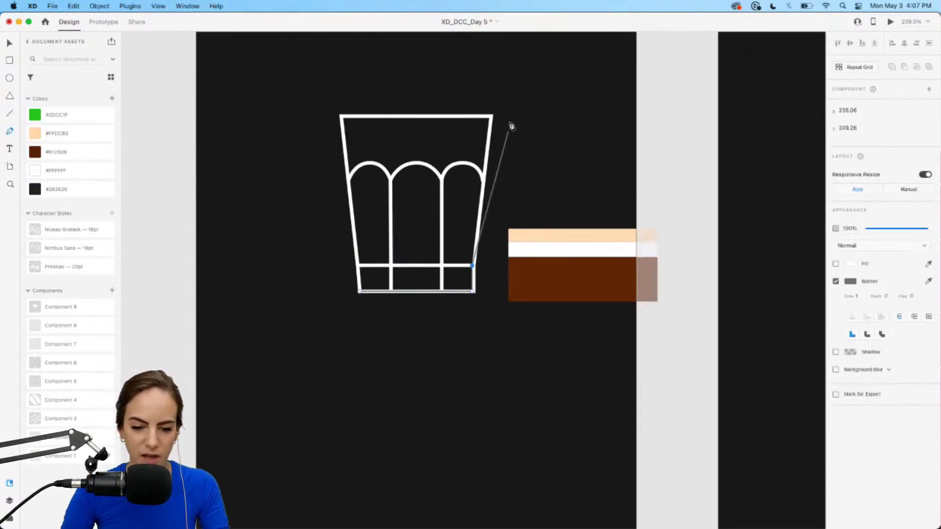
{"action": "left_click", "coordinate": [492, 115]}
{"action": "left_click", "coordinate": [339, 116]}
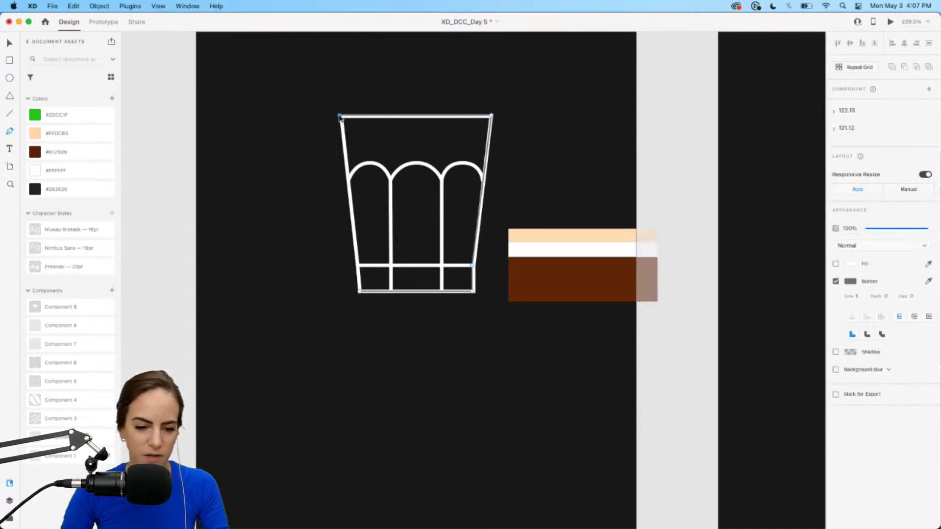
{"action": "left_click", "coordinate": [359, 265]}
{"action": "left_click", "coordinate": [359, 292]}
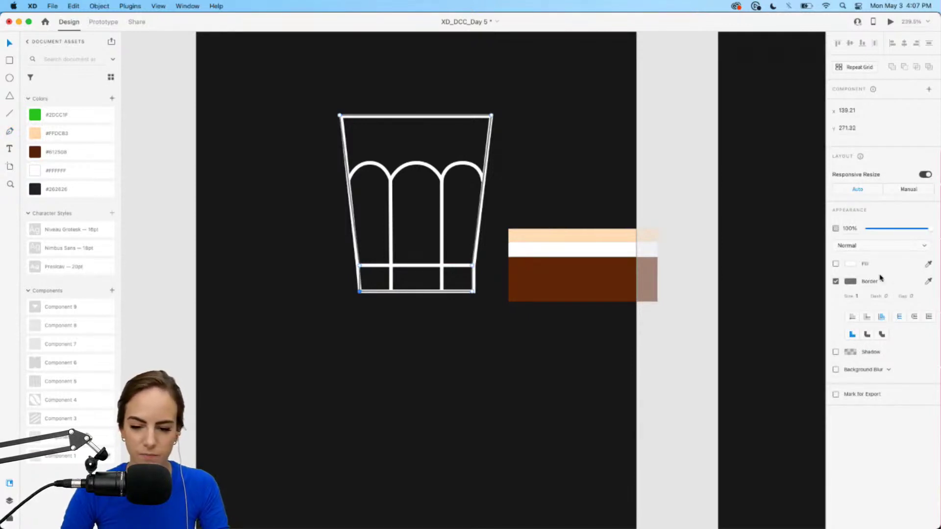
{"action": "left_click", "coordinate": [836, 265]}
{"action": "left_click", "coordinate": [836, 282]}
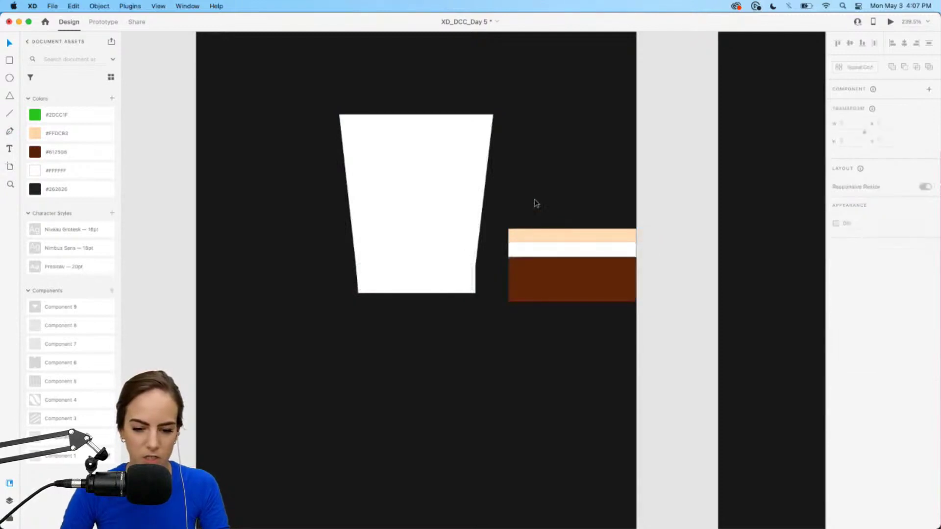
Step: Move the three coffee layers back over the glass base and mask them with the traced glass shape
{"action": "left_click_drag", "start_coordinate": [553, 289], "coordinate": [417, 279]}
{"action": "left_click", "coordinate": [458, 219], "text": "shift"}
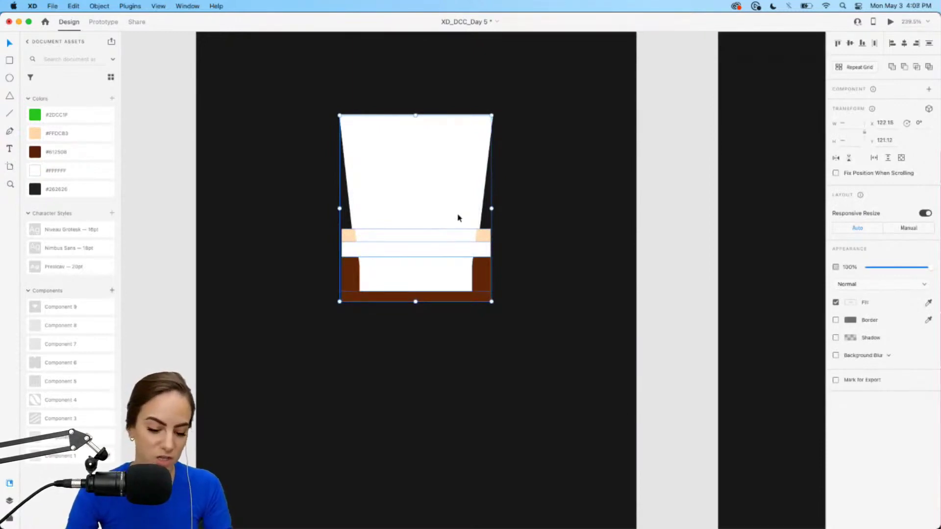
{"action": "left_click", "coordinate": [542, 248]}
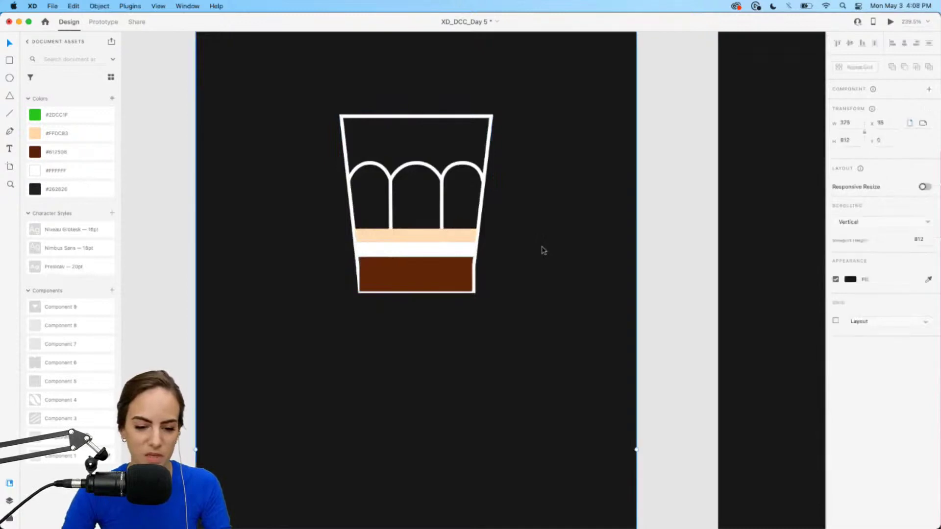
Step: Add the auto-width title text "Coffee" and center it at the top of the Home artboard
{"action": "scroll", "coordinate": [542, 248], "scroll_direction": "down", "scroll_amount": 3}
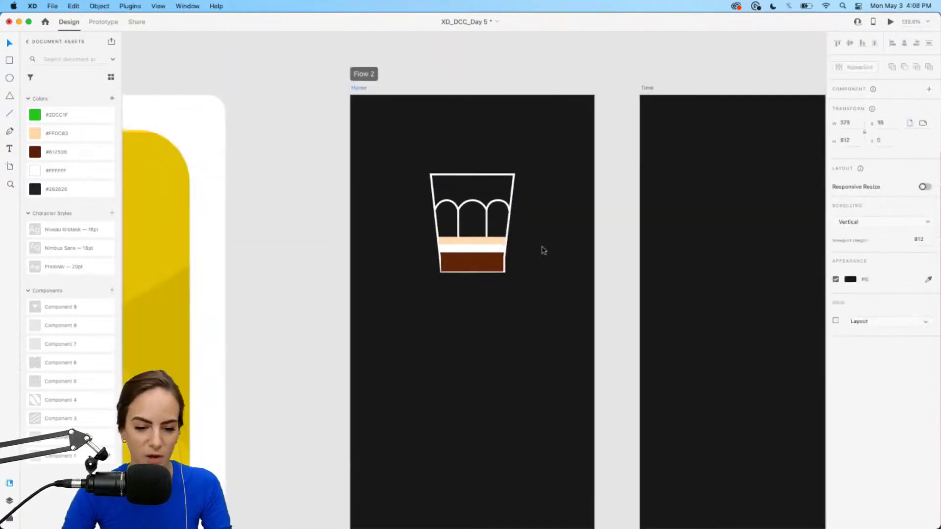
{"action": "left_click", "coordinate": [537, 69]}
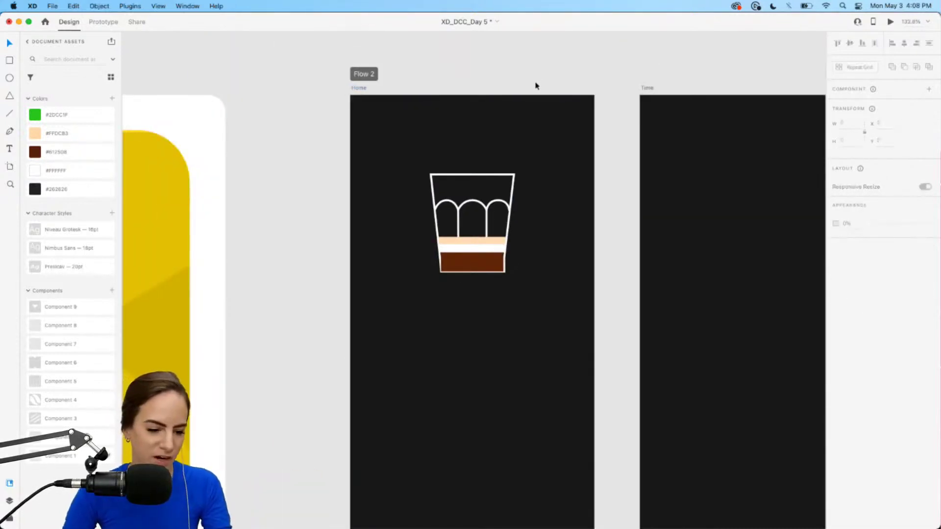
{"action": "key", "text": "t"}
{"action": "left_click_drag", "start_coordinate": [419, 111], "coordinate": [510, 137]}
{"action": "type", "text": "Coffee"}
{"action": "key", "text": "Escape"}
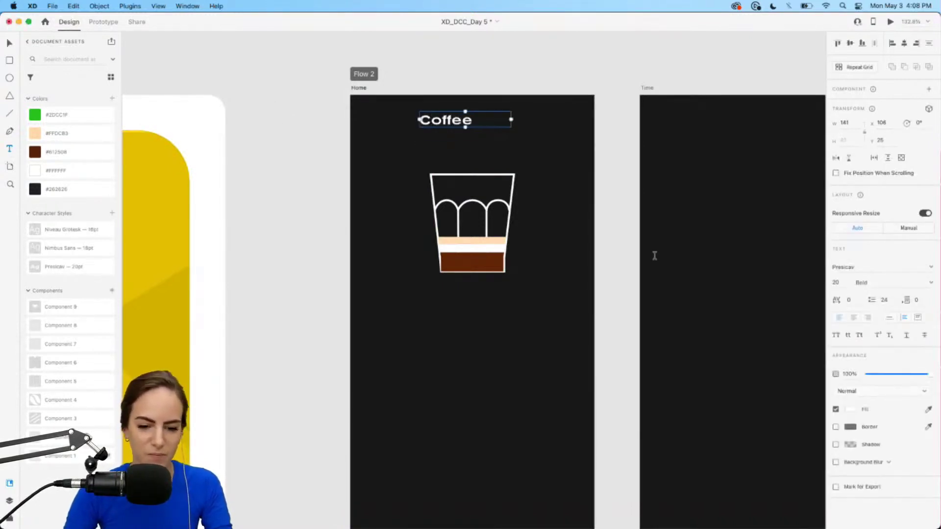
{"action": "left_click", "coordinate": [890, 317]}
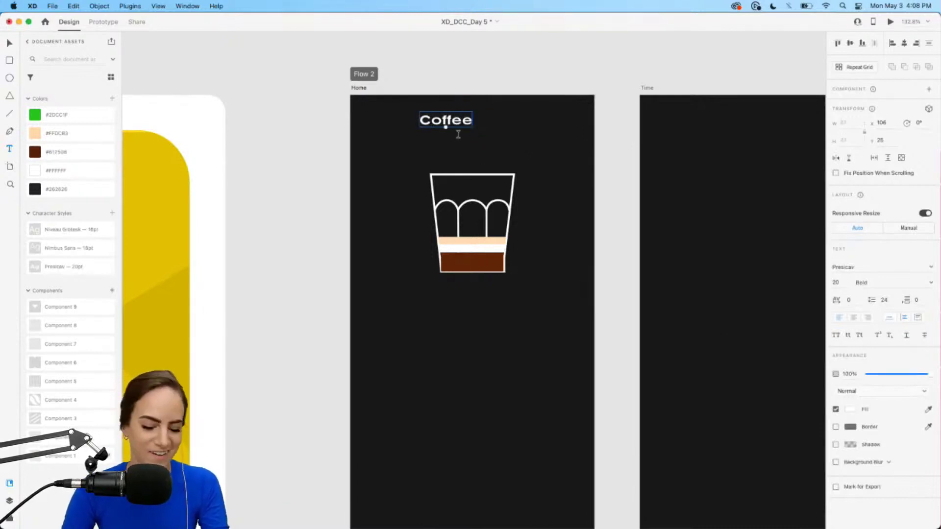
{"action": "left_click_drag", "start_coordinate": [463, 126], "coordinate": [489, 126]}
{"action": "left_click", "coordinate": [521, 133]}
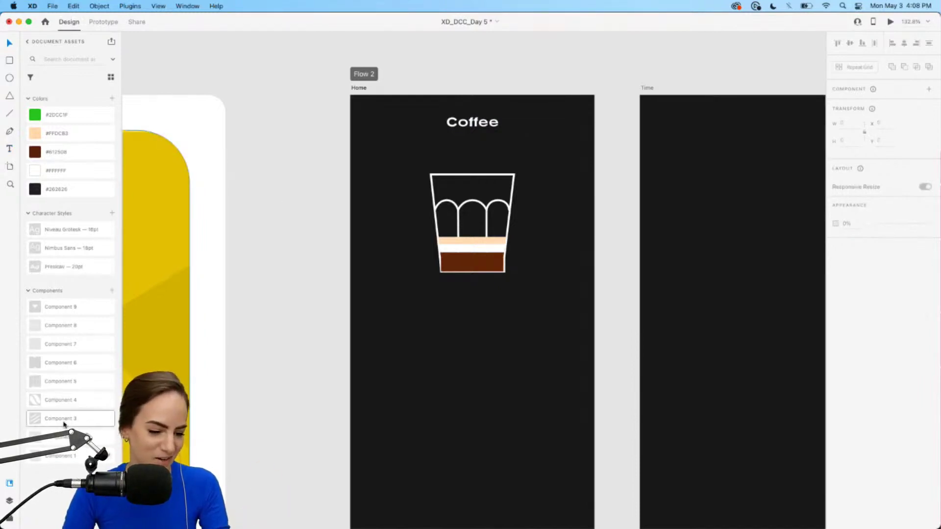
Step: Place the Component 3 menu icon before the Coffee title and the Component 4 bean icon after it
{"action": "left_click_drag", "start_coordinate": [60, 424], "coordinate": [381, 127]}
{"action": "left_click", "coordinate": [386, 189]}
{"action": "scroll", "coordinate": [386, 189], "scroll_direction": "right", "scroll_amount": 2}
{"action": "scroll", "coordinate": [387, 190], "scroll_direction": "down", "scroll_amount": 1}
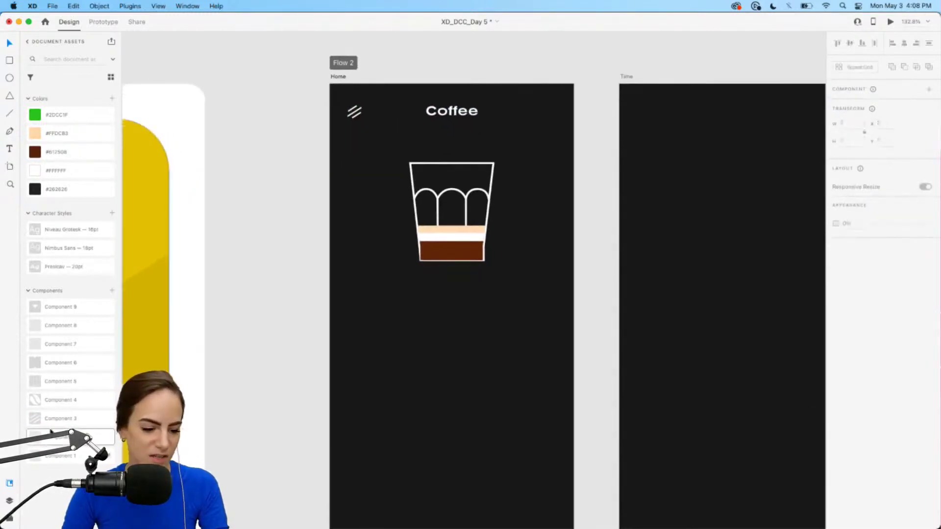
{"action": "left_click_drag", "start_coordinate": [46, 399], "coordinate": [543, 117]}
{"action": "left_click", "coordinate": [546, 142]}
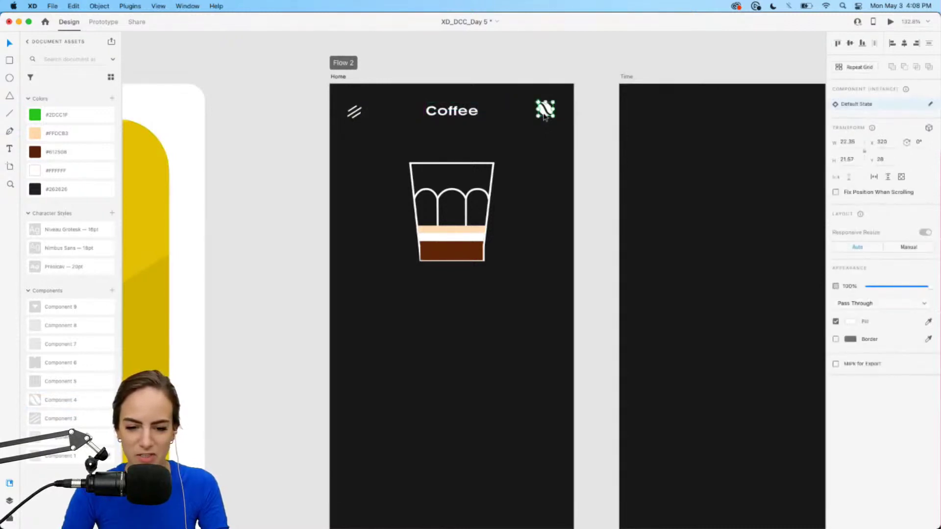
{"action": "left_click", "coordinate": [542, 145]}
Step: Draw a 4 by 4 circle at the bean icon's upper-right edge, filled with green #2DCC1F and without border
{"action": "scroll", "coordinate": [544, 146], "scroll_direction": "up", "scroll_amount": 5}
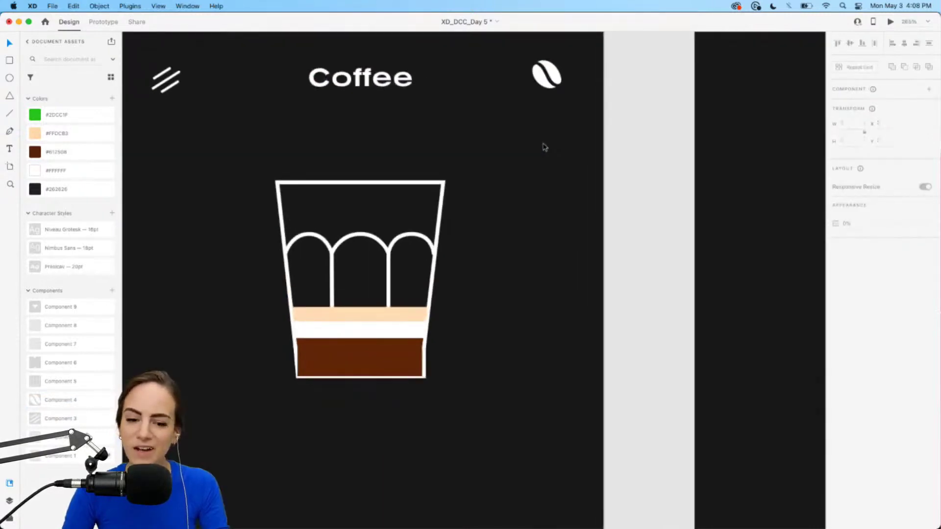
{"action": "scroll", "coordinate": [544, 147], "scroll_direction": "up", "scroll_amount": 10}
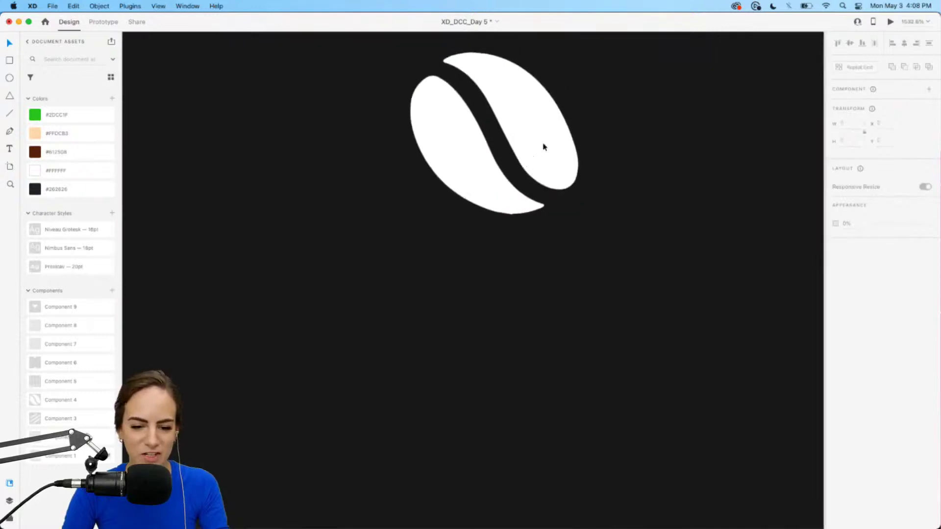
{"action": "scroll", "coordinate": [305, 102], "scroll_direction": "up", "scroll_amount": 4}
{"action": "left_click", "coordinate": [10, 78]}
{"action": "left_click_drag", "start_coordinate": [519, 153], "coordinate": [540, 173]}
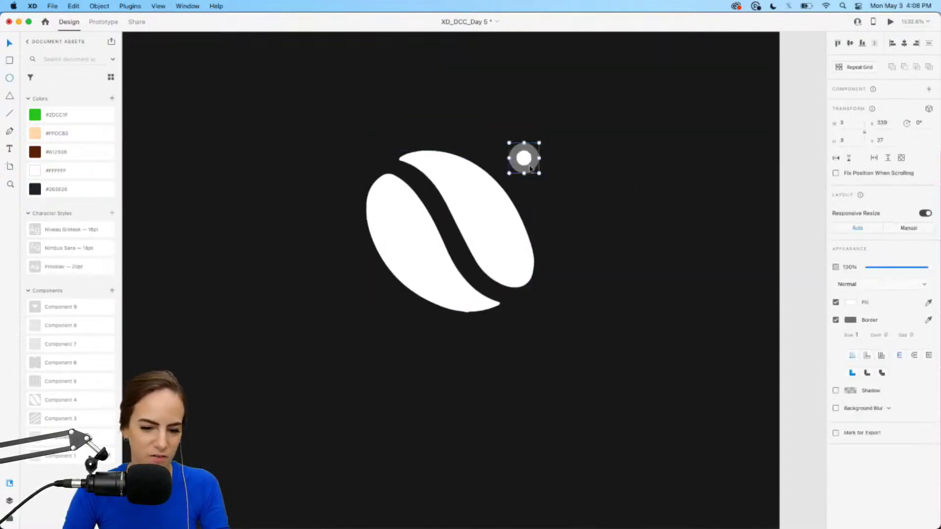
{"action": "left_click", "coordinate": [57, 114]}
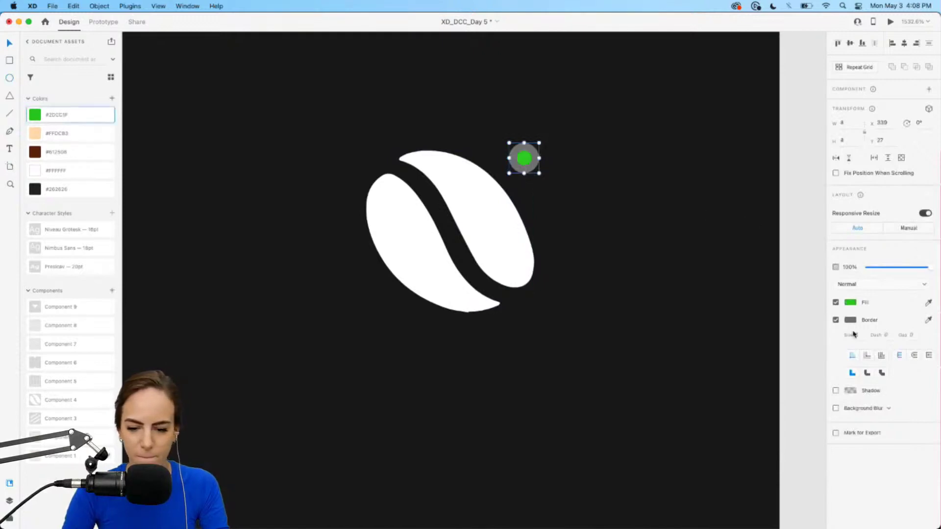
{"action": "left_click", "coordinate": [835, 321]}
{"action": "key", "text": "super+2"}
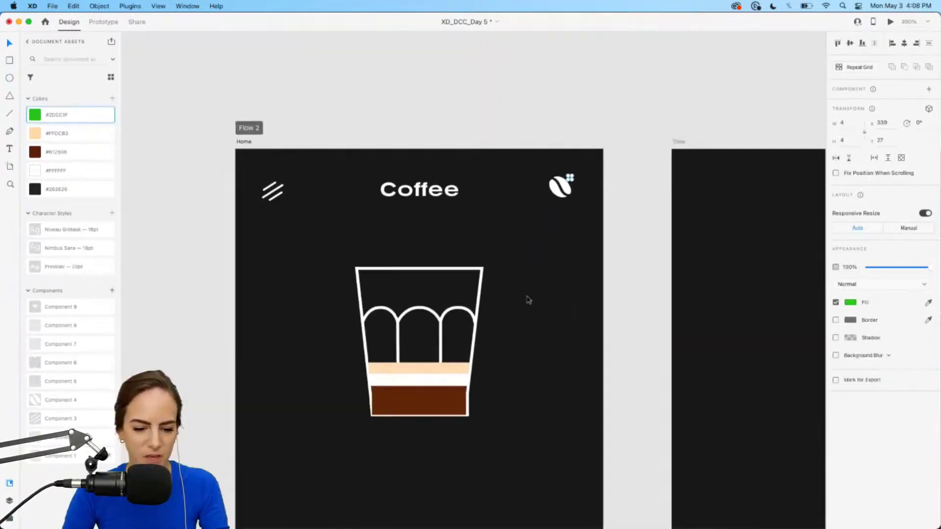
{"action": "left_click", "coordinate": [582, 267]}
Step: Draw a 375 by 494 panel over the lower Home artboard with corner radius about 38, no border and fill #262626
{"action": "scroll", "coordinate": [582, 267], "scroll_direction": "down", "scroll_amount": 10}
{"action": "scroll", "coordinate": [583, 267], "scroll_direction": "down", "scroll_amount": 3}
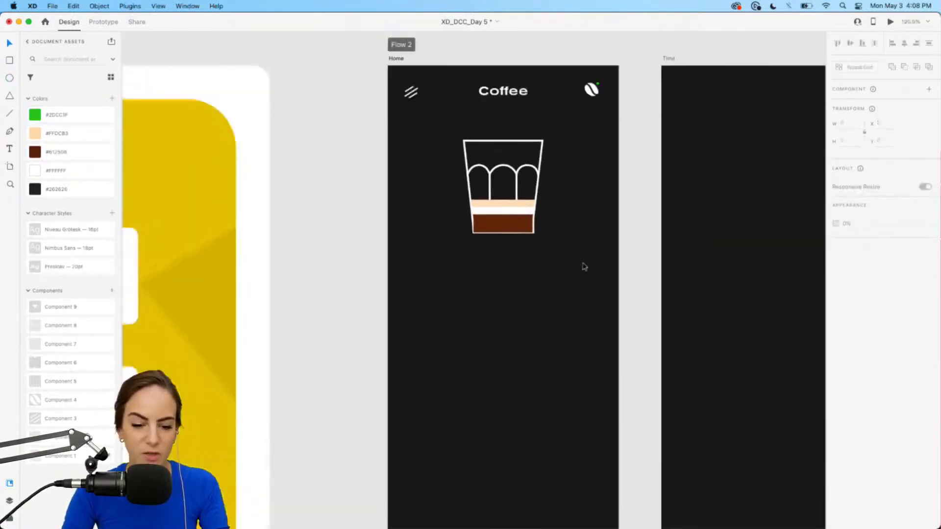
{"action": "scroll", "coordinate": [584, 267], "scroll_direction": "down", "scroll_amount": 5}
{"action": "scroll", "coordinate": [585, 266], "scroll_direction": "up", "scroll_amount": 3}
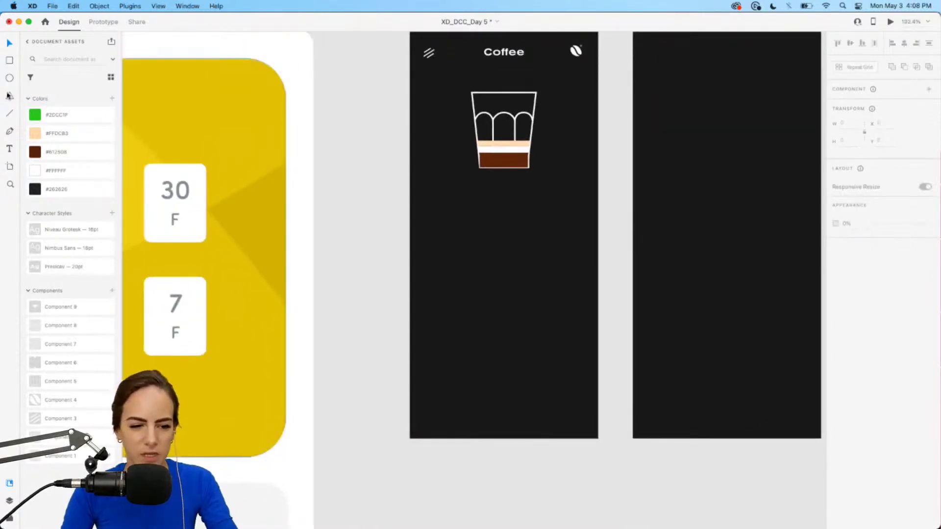
{"action": "left_click", "coordinate": [9, 60]}
{"action": "mouse_move", "coordinate": [409, 439]}
{"action": "left_mouse_down"}
{"action": "mouse_move", "coordinate": [554, 278]}
{"action": "mouse_move", "coordinate": [598, 190]}
{"action": "mouse_move", "coordinate": [579, 210]}
{"action": "left_mouse_up"}
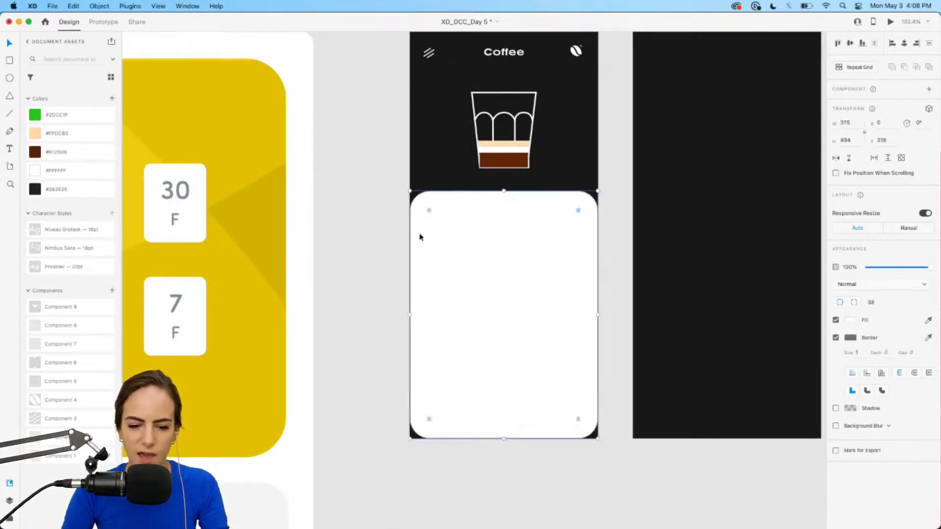
{"action": "left_click", "coordinate": [836, 338]}
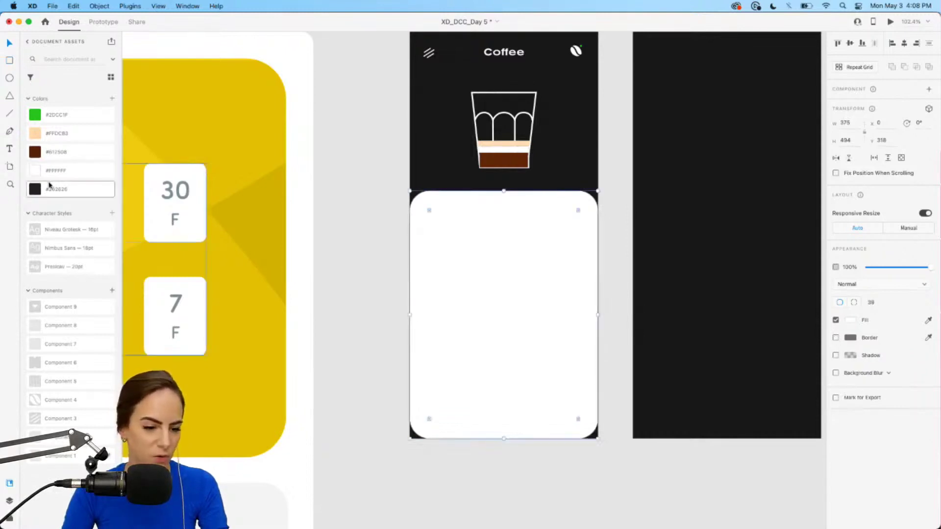
{"action": "left_click_drag", "start_coordinate": [49, 190], "coordinate": [532, 270]}
Step: Draw a horizontal line about 51 wide, centered just below the dark panel's top edge
{"action": "scroll", "coordinate": [532, 270], "scroll_direction": "up", "scroll_amount": 5}
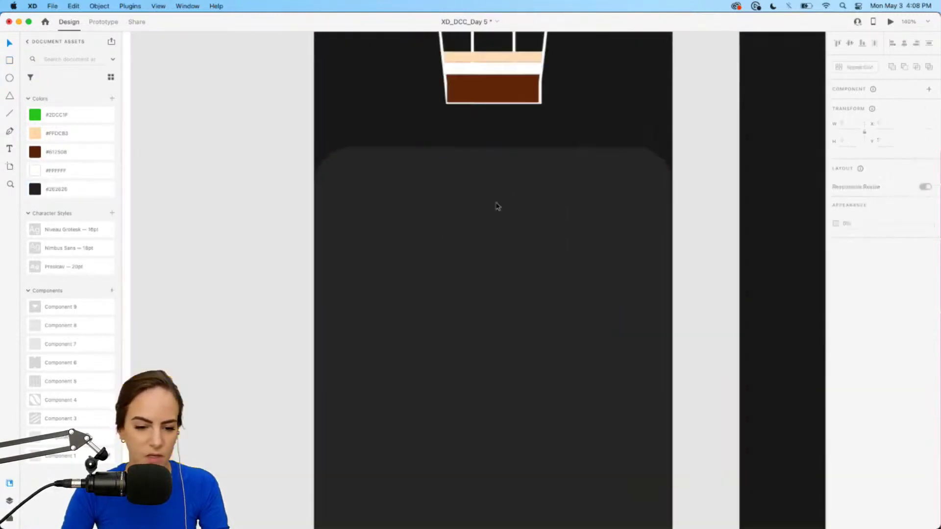
{"action": "scroll", "coordinate": [498, 206], "scroll_direction": "up", "scroll_amount": 5}
{"action": "left_click", "coordinate": [11, 115]}
{"action": "mouse_move", "coordinate": [422, 149]}
{"action": "left_mouse_down"}
{"action": "mouse_move", "coordinate": [508, 149]}
{"action": "mouse_move", "coordinate": [484, 163]}
{"action": "left_mouse_up"}
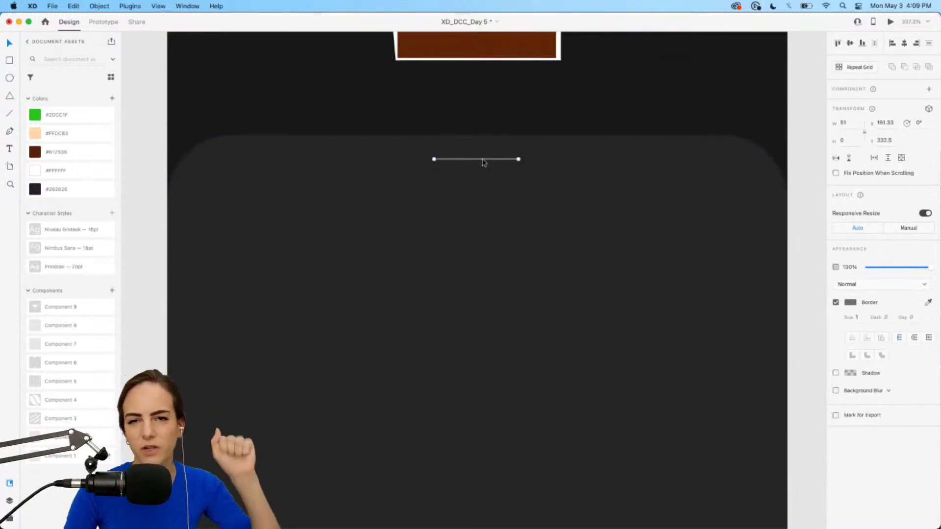
Step: Thicken the short line's border into a bar and give it round caps
{"action": "left_click", "coordinate": [857, 317]}
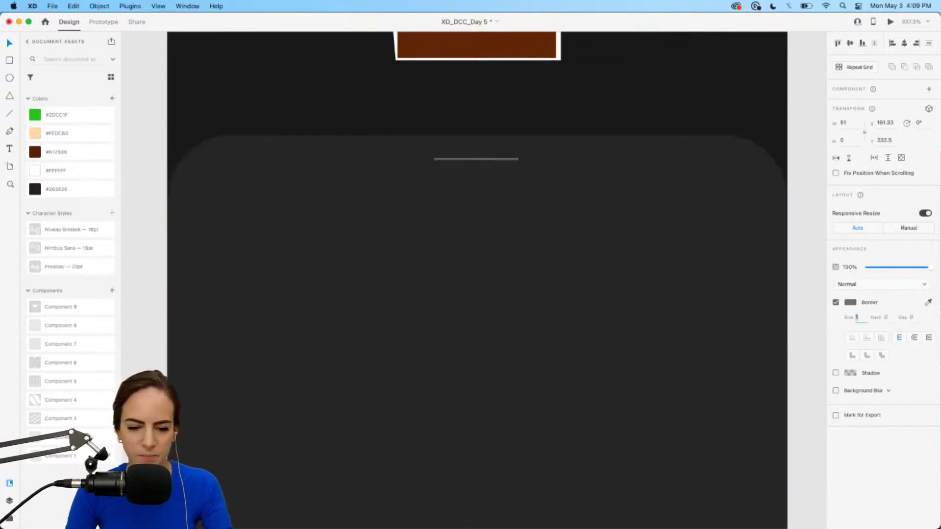
{"action": "key", "text": "Up"}
{"action": "key", "text": "Up"}
{"action": "key", "text": "Up"}
{"action": "key", "text": "Up"}
{"action": "key", "text": "Up"}
{"action": "key", "text": "Up"}
{"action": "key", "text": "Up"}
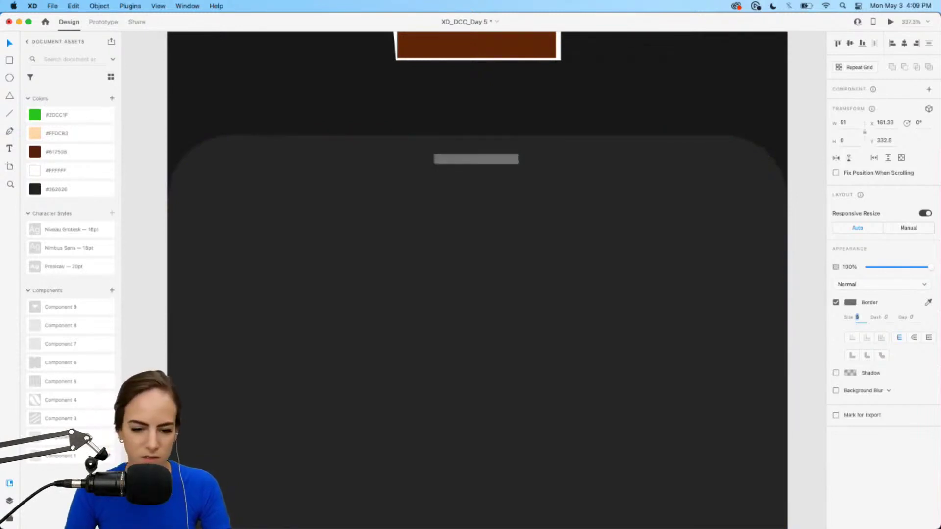
{"action": "left_click", "coordinate": [914, 339]}
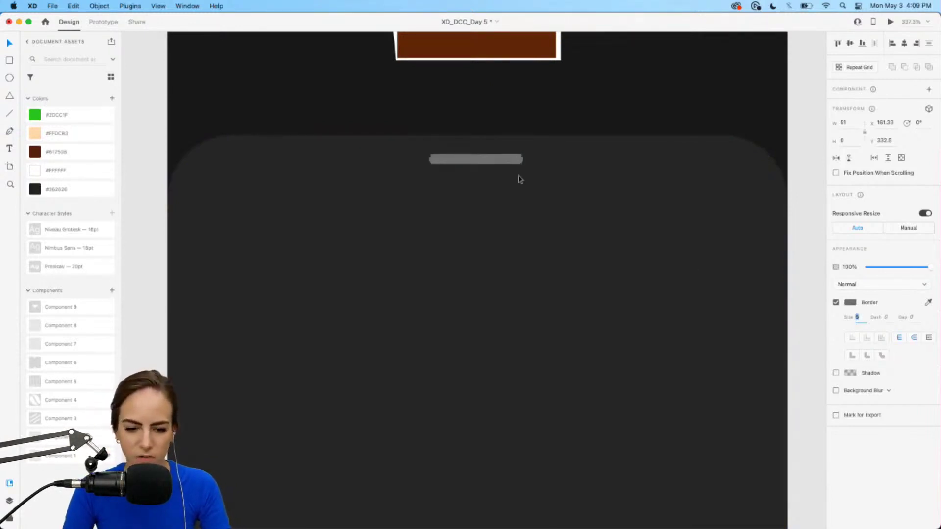
Step: Move the handle bar down 5 on the dark panel, thicken its border slightly and lower its opacity to about 38%
{"action": "left_click_drag", "start_coordinate": [484, 165], "coordinate": [484, 172]}
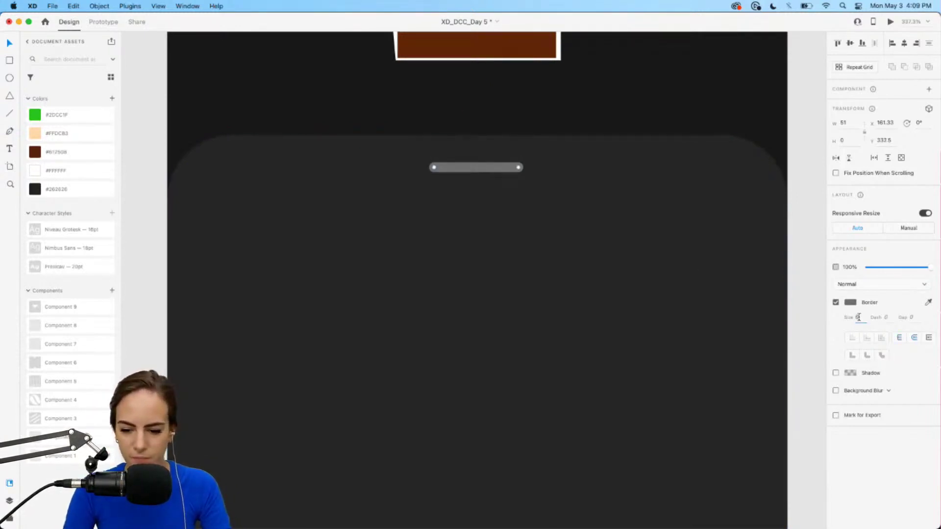
{"action": "key", "text": "Up"}
{"action": "key", "text": "Up"}
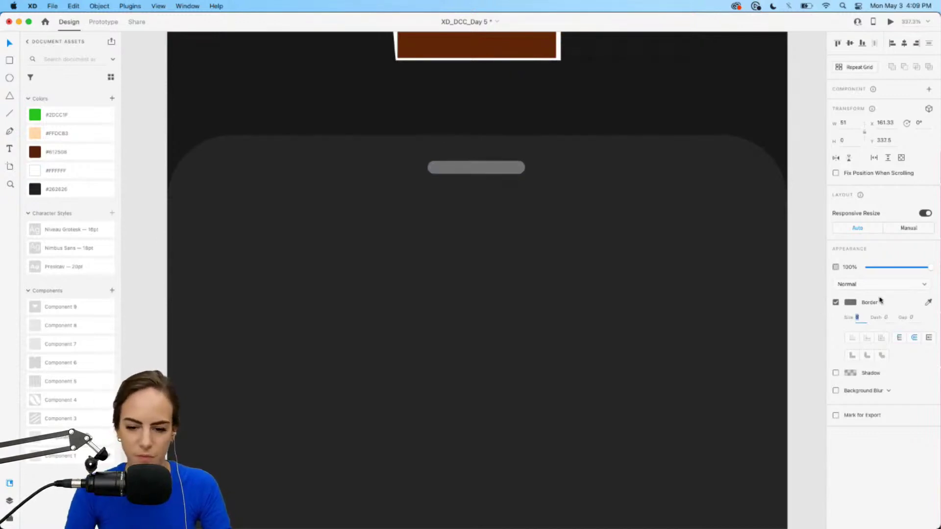
{"action": "left_click_drag", "start_coordinate": [881, 269], "coordinate": [891, 270]}
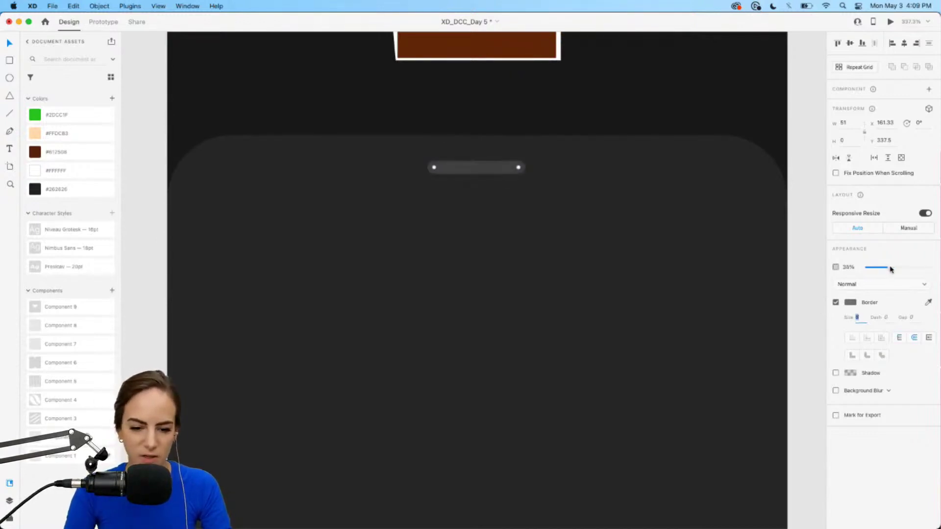
{"action": "left_click", "coordinate": [794, 187]}
{"action": "scroll", "coordinate": [795, 185], "scroll_direction": "down", "scroll_amount": 5}
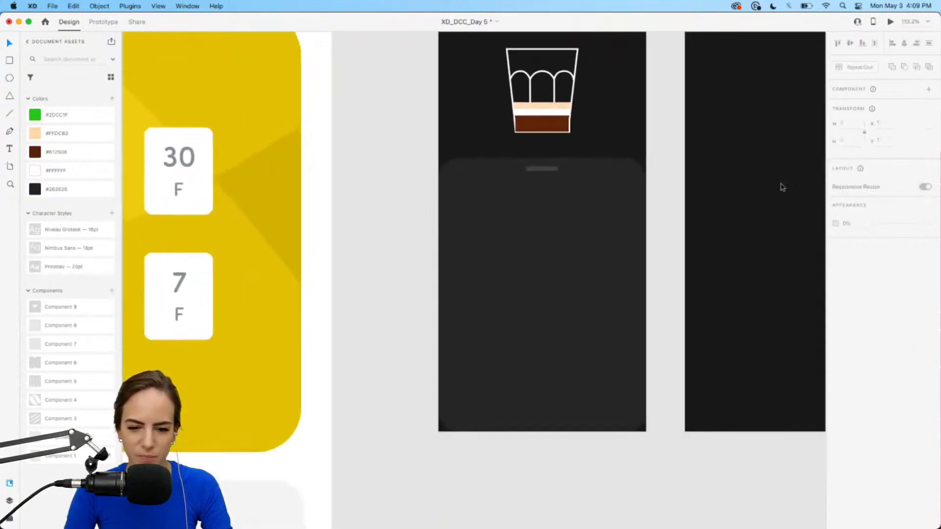
Step: Examine the Home artboard's header, coffee glass and empty lower panel
{"action": "left_click", "coordinate": [553, 286]}
{"action": "scroll", "coordinate": [552, 286], "scroll_direction": "up", "scroll_amount": 3}
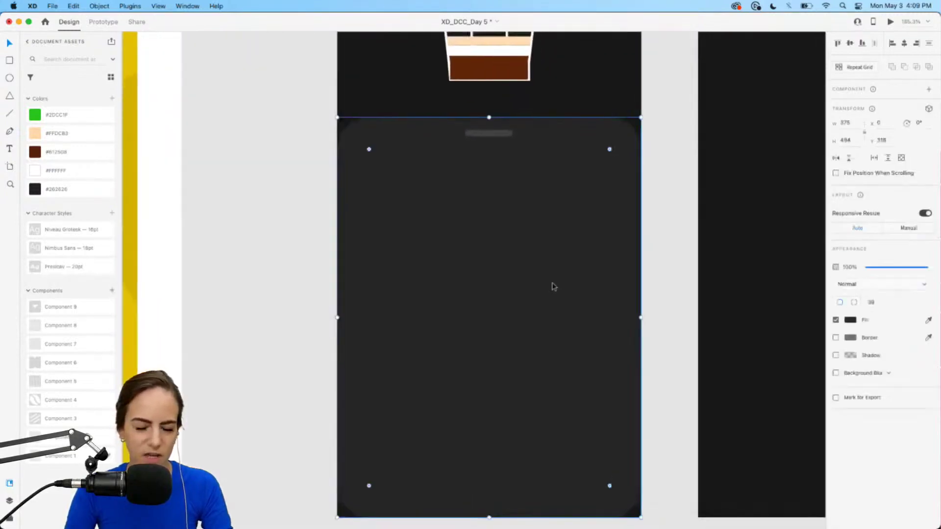
{"action": "scroll", "coordinate": [554, 286], "scroll_direction": "up", "scroll_amount": 5}
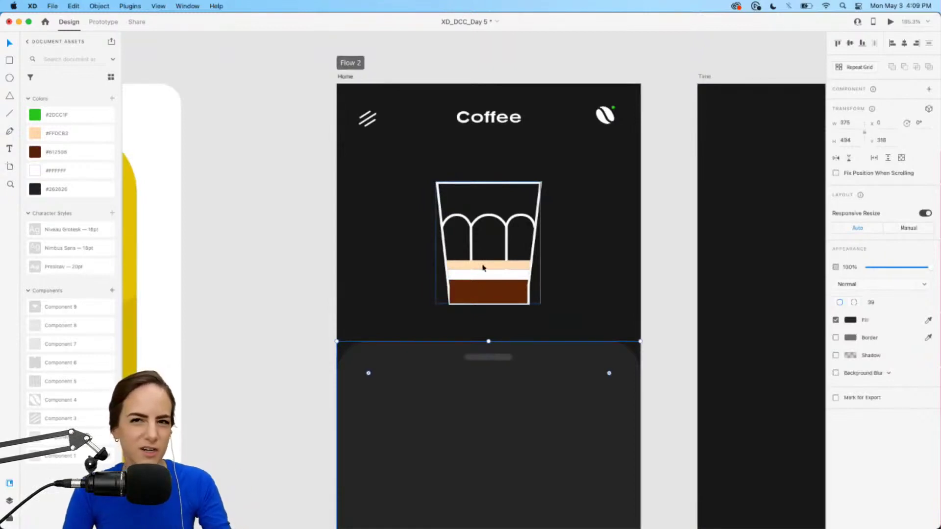
{"action": "scroll", "coordinate": [483, 268], "scroll_direction": "down", "scroll_amount": 10}
{"action": "left_click", "coordinate": [289, 228]}
{"action": "scroll", "coordinate": [289, 228], "scroll_direction": "down", "scroll_amount": 2}
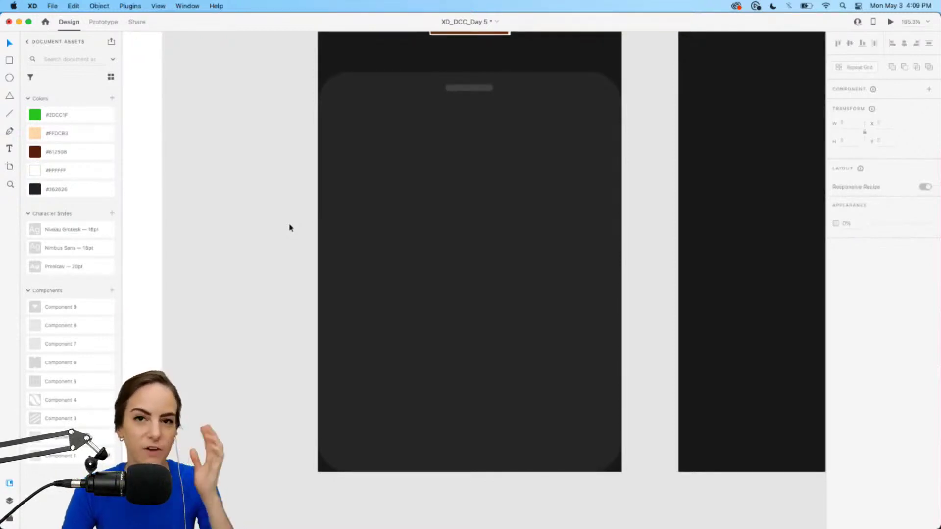
{"action": "scroll", "coordinate": [289, 228], "scroll_direction": "up", "scroll_amount": 9}
{"action": "scroll", "coordinate": [290, 228], "scroll_direction": "down", "scroll_amount": 1}
{"action": "scroll", "coordinate": [289, 228], "scroll_direction": "left", "scroll_amount": 1}
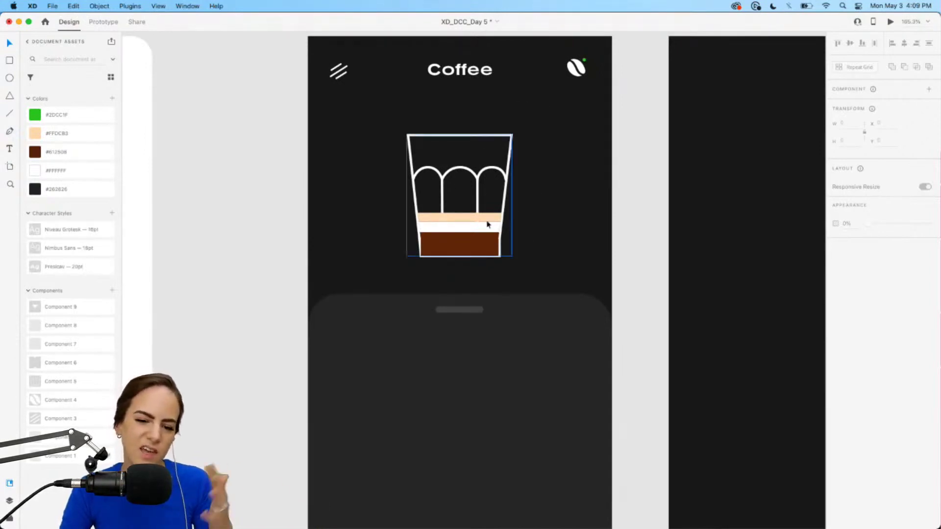
Step: Add the white text "Time" at the dark panel's upper-left area and set it to auto width
{"action": "scroll", "coordinate": [488, 224], "scroll_direction": "down", "scroll_amount": 8}
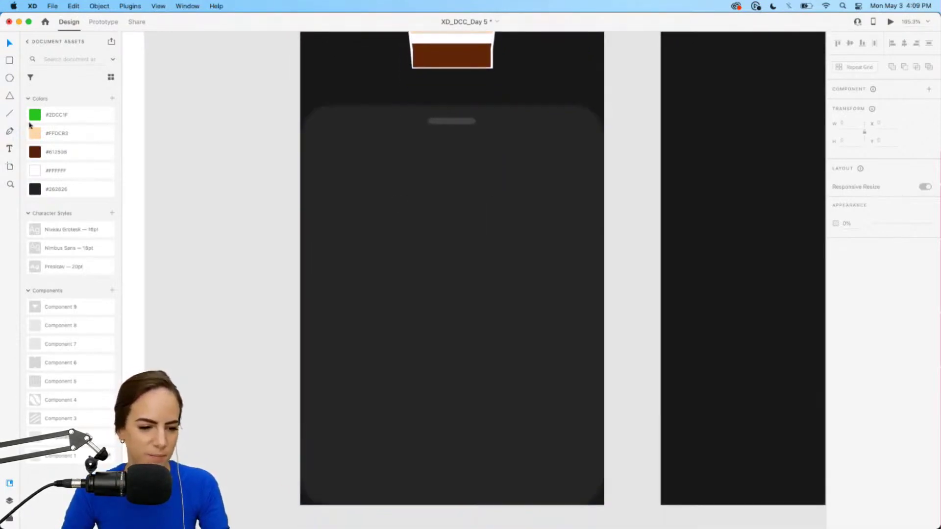
{"action": "left_click", "coordinate": [9, 147]}
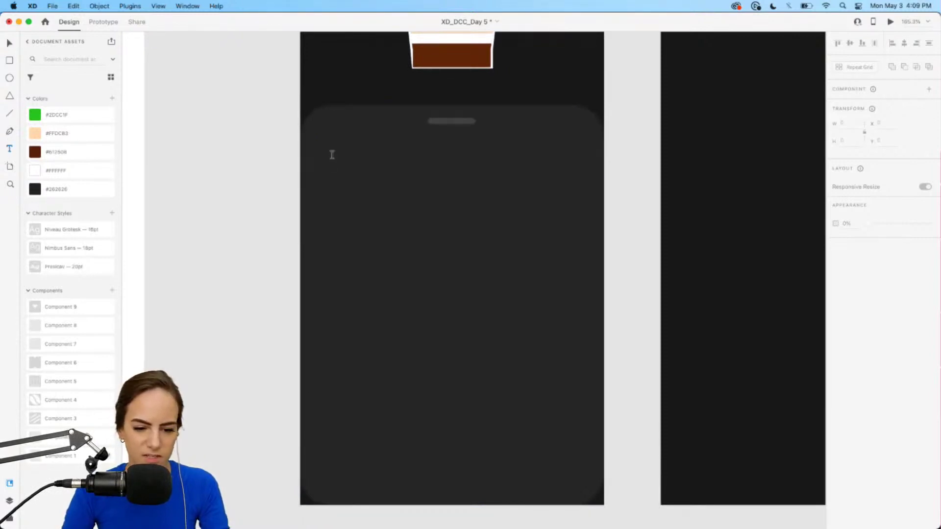
{"action": "left_click_drag", "start_coordinate": [332, 155], "coordinate": [417, 189]}
{"action": "type", "text": "Time"}
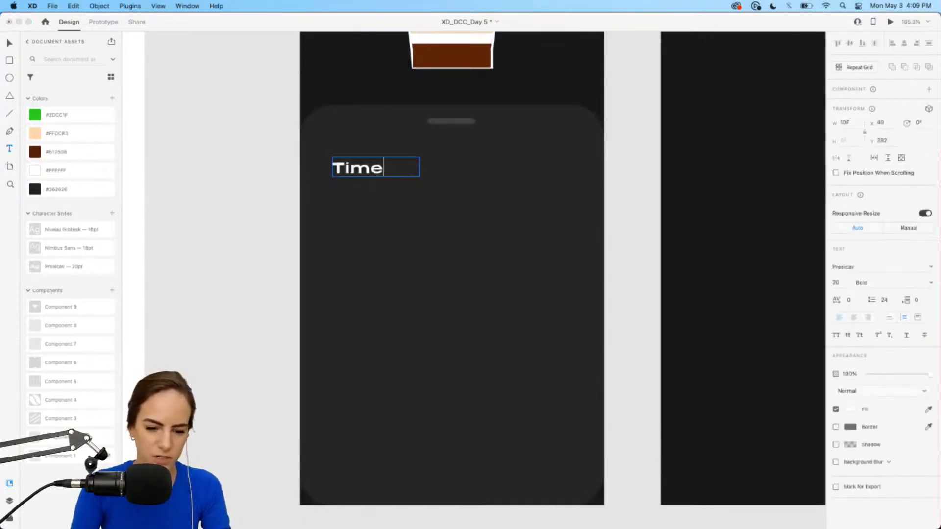
{"action": "key", "text": "Escape"}
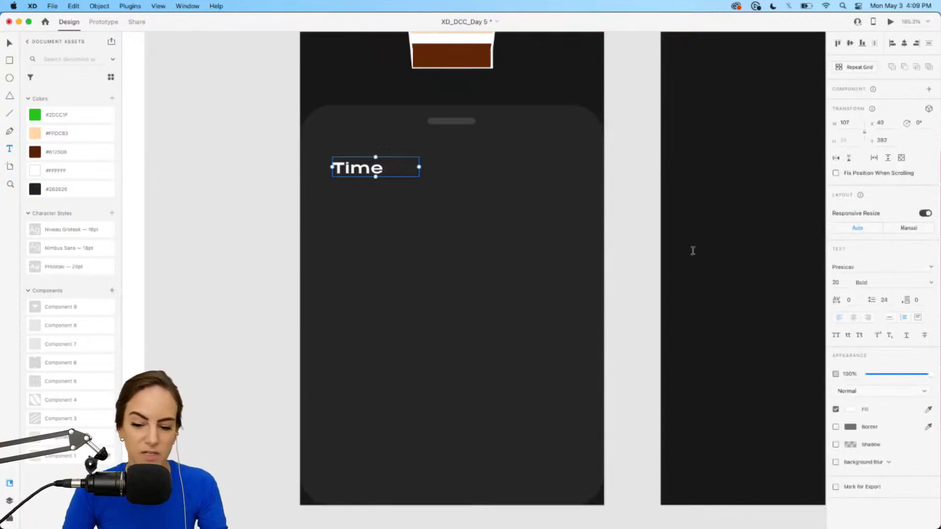
{"action": "left_click", "coordinate": [889, 318]}
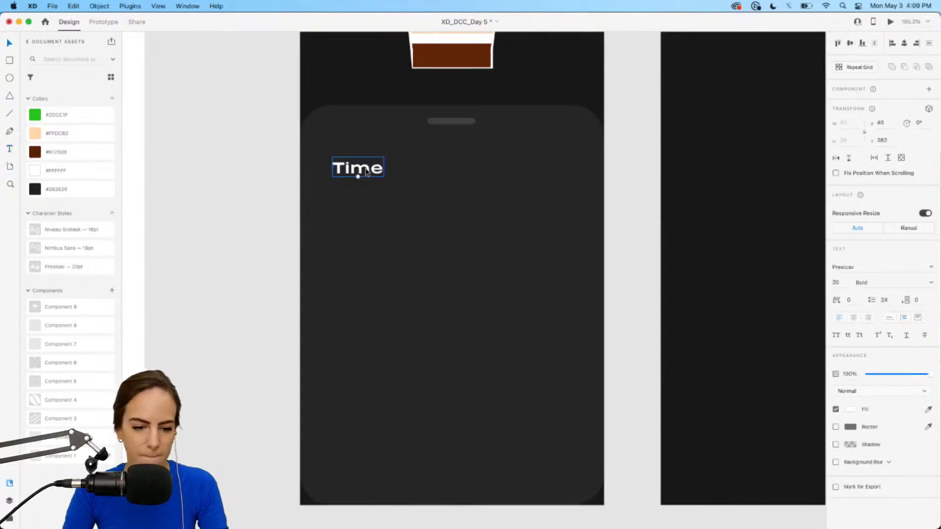
Step: Draw a horizontal line about 305 wide across the panel below the Time label
{"action": "scroll", "coordinate": [366, 172], "scroll_direction": "up", "scroll_amount": 5}
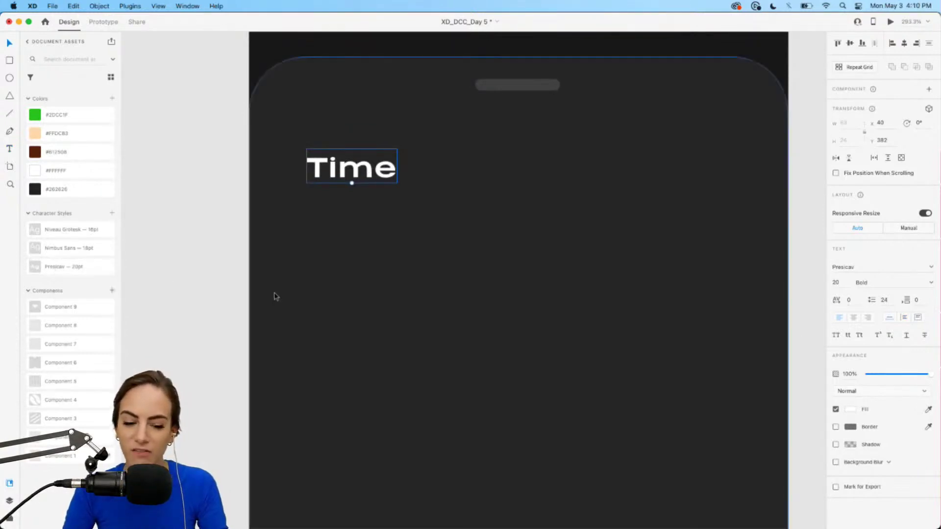
{"action": "scroll", "coordinate": [275, 296], "scroll_direction": "down", "scroll_amount": 5}
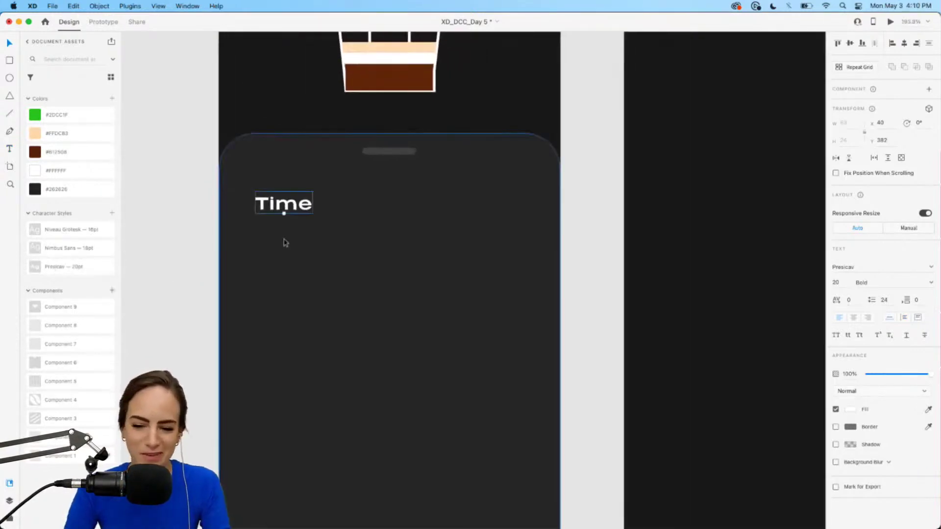
{"action": "left_click", "coordinate": [184, 244]}
{"action": "left_click", "coordinate": [10, 113]}
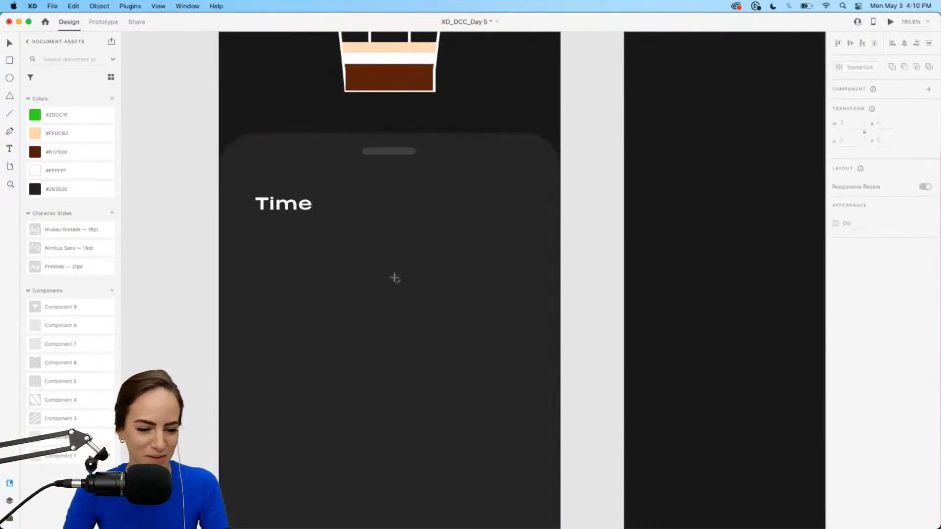
{"action": "left_click_drag", "start_coordinate": [257, 233], "coordinate": [534, 243]}
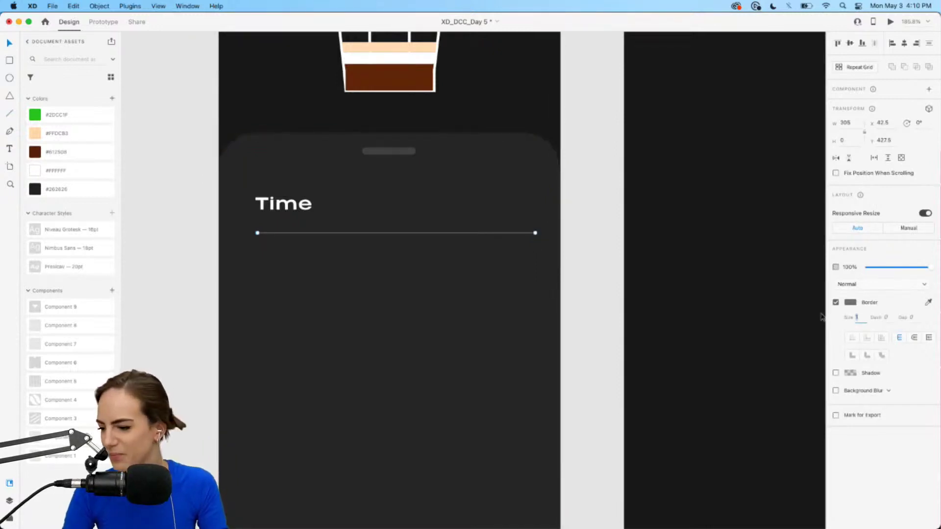
Step: Set the line's border size to 7 with round caps and lower its opacity to about 25%
{"action": "key", "text": "Up"}
{"action": "key", "text": "Up"}
{"action": "key", "text": "Up"}
{"action": "key", "text": "Up"}
{"action": "key", "text": "Up"}
{"action": "key", "text": "Up"}
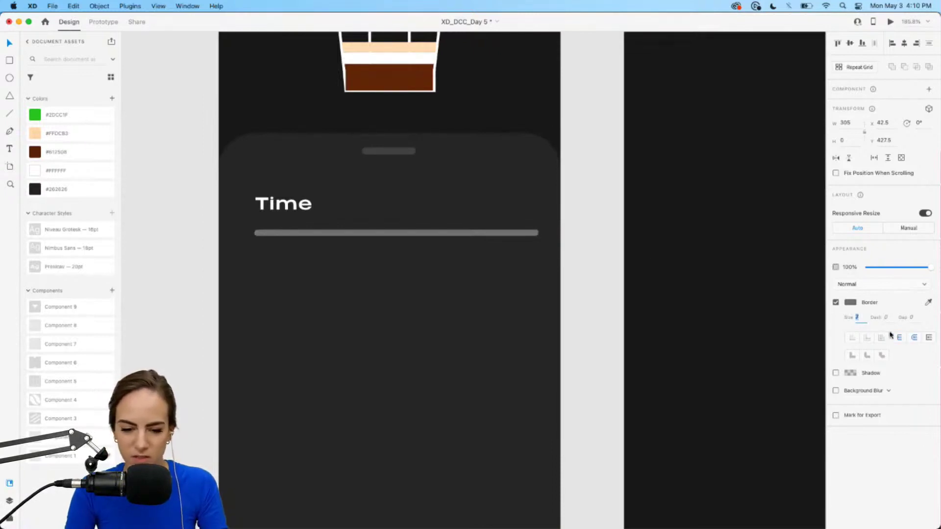
{"action": "left_click", "coordinate": [884, 268]}
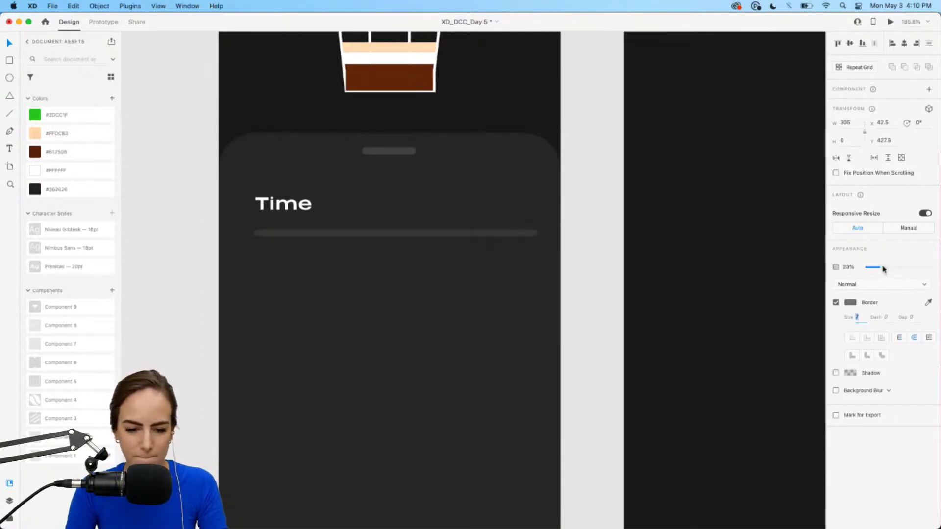
Step: Shorten the faint slider line below Time to about 290 wide from its right end
{"action": "left_click_drag", "start_coordinate": [539, 232], "coordinate": [520, 237]}
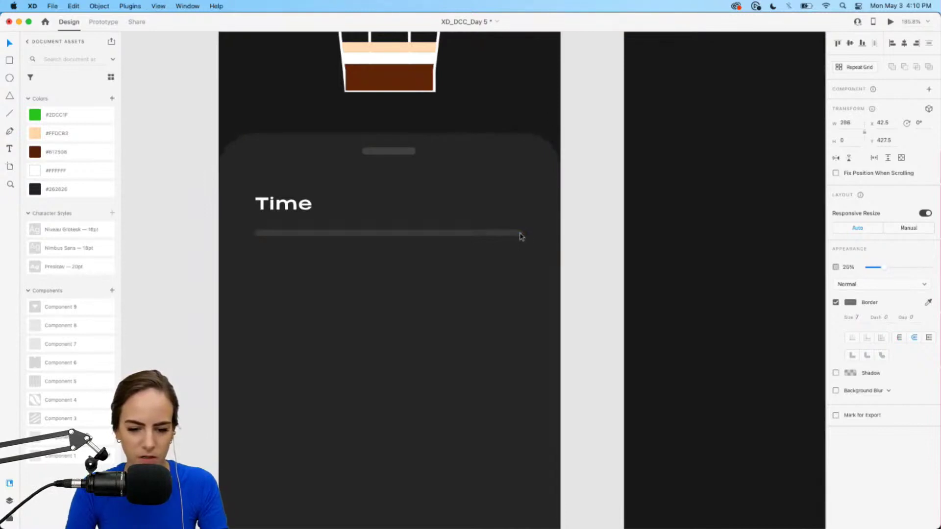
{"action": "left_click", "coordinate": [573, 241]}
{"action": "scroll", "coordinate": [353, 241], "scroll_direction": "up", "scroll_amount": 3}
Step: Duplicate the slider line in place, set the copy's opacity to 100% and make its border white
{"action": "left_click", "coordinate": [288, 235]}
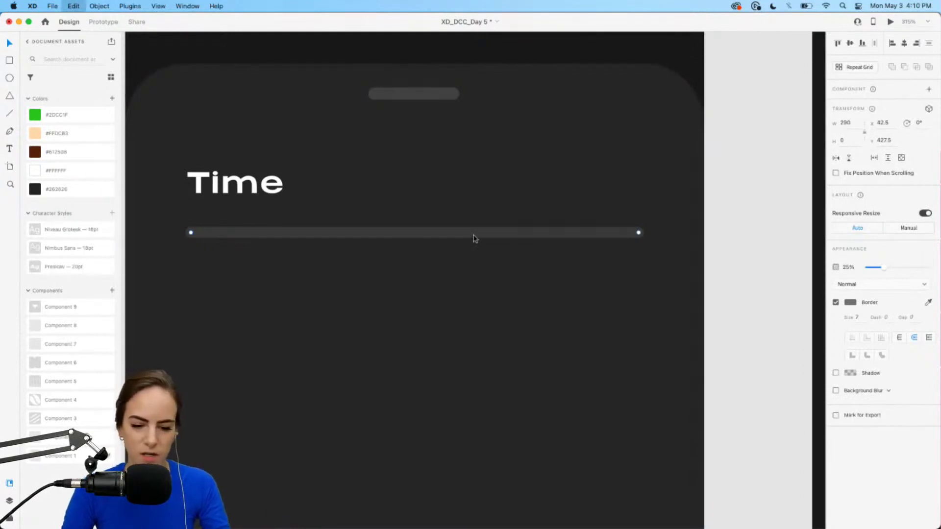
{"action": "mouse_move", "coordinate": [640, 233]}
{"action": "left_mouse_down"}
{"action": "mouse_move", "coordinate": [566, 237]}
{"action": "mouse_move", "coordinate": [640, 233]}
{"action": "left_mouse_up"}
{"action": "left_click_drag", "start_coordinate": [886, 270], "coordinate": [939, 269]}
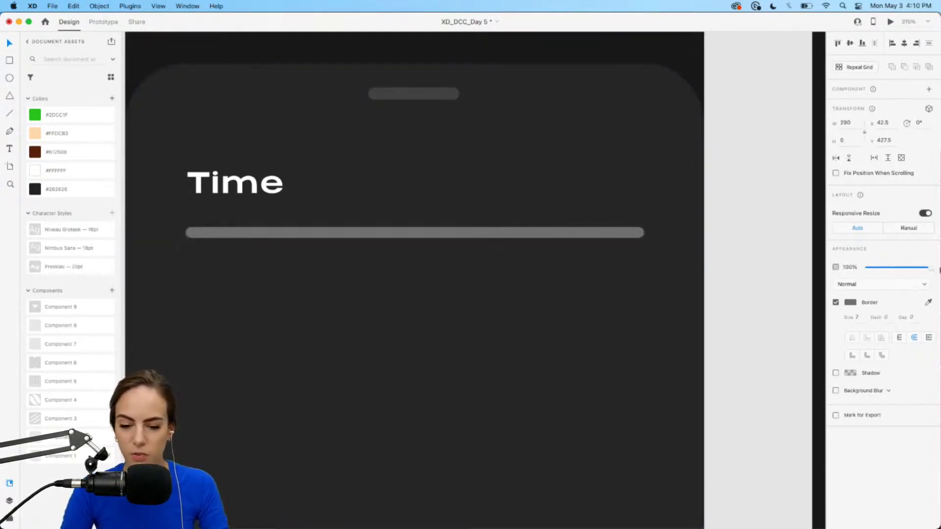
{"action": "left_click", "coordinate": [853, 304]}
{"action": "left_click_drag", "start_coordinate": [773, 284], "coordinate": [731, 248]}
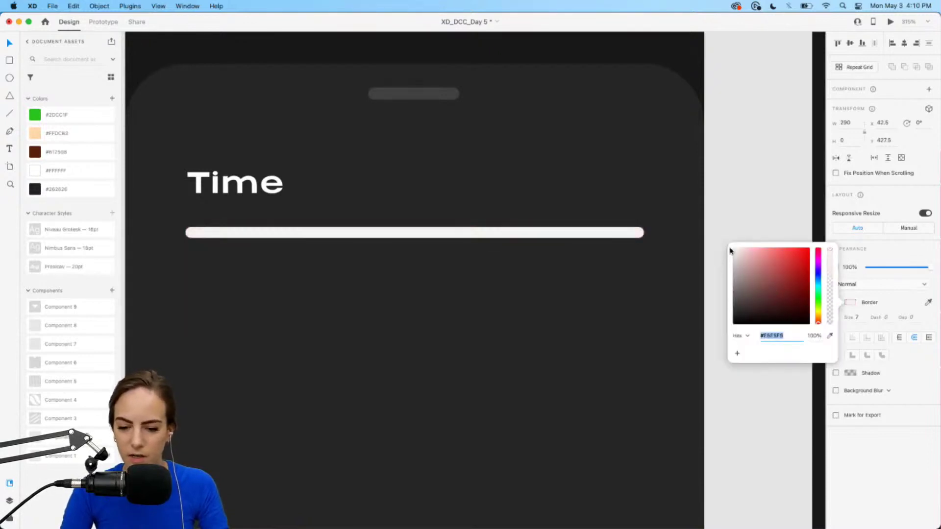
Step: Turn the white line into a row of ticks with flat caps, dash 3 and gaps about as wide as the dashes
{"action": "left_click", "coordinate": [911, 318]}
{"action": "type", "text": "2"}
{"action": "key", "text": "Return"}
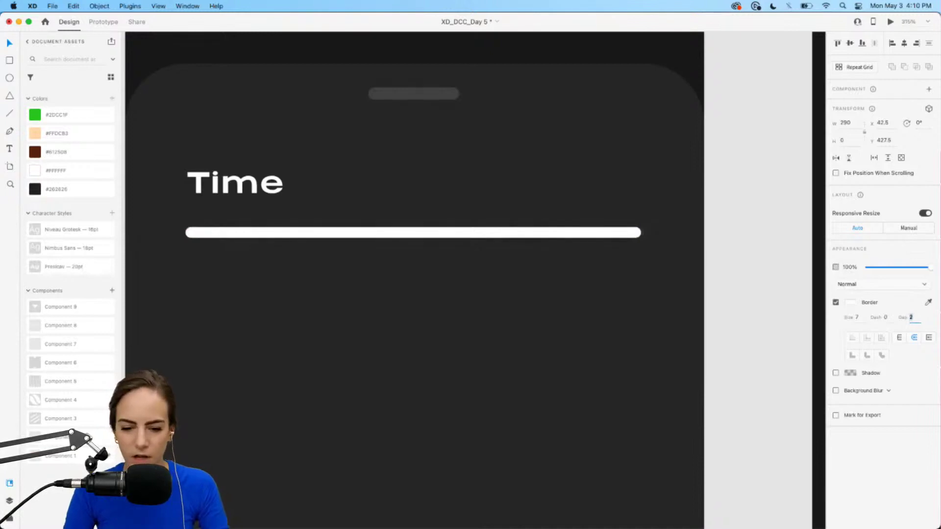
{"action": "left_click", "coordinate": [901, 338]}
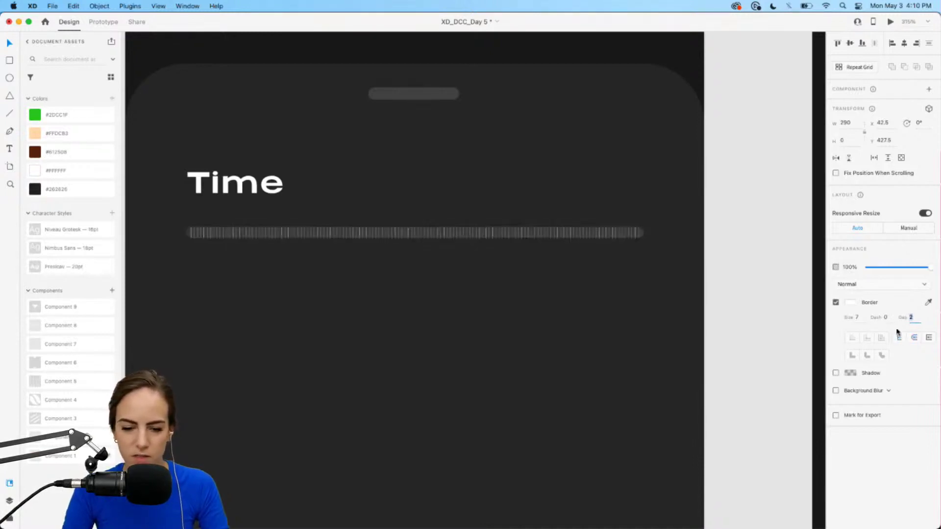
{"action": "type", "text": "1"}
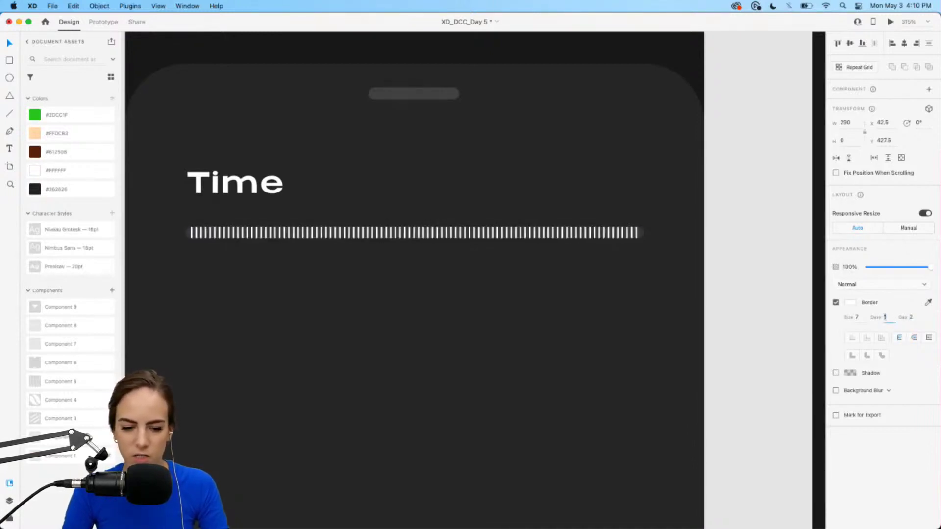
{"action": "key", "text": "Up"}
{"action": "key", "text": "Up"}
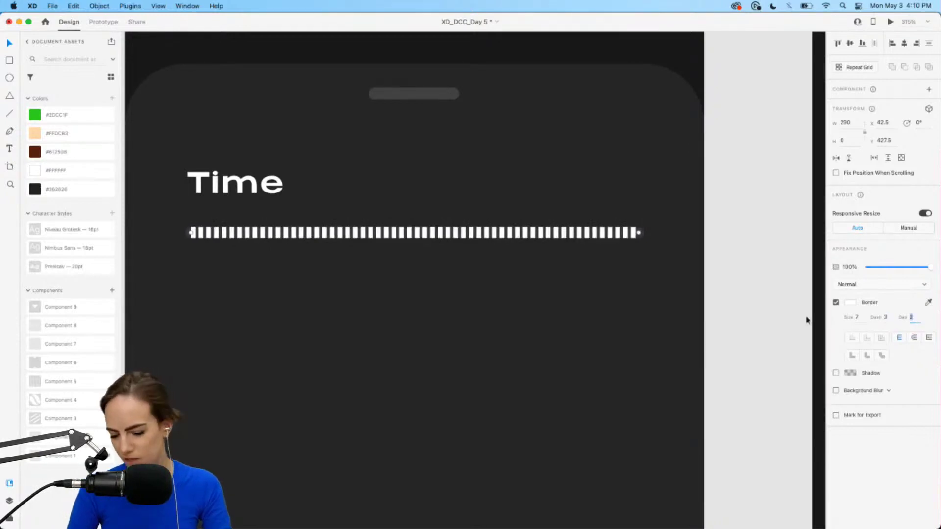
{"action": "key", "text": "Return"}
{"action": "left_click", "coordinate": [727, 302]}
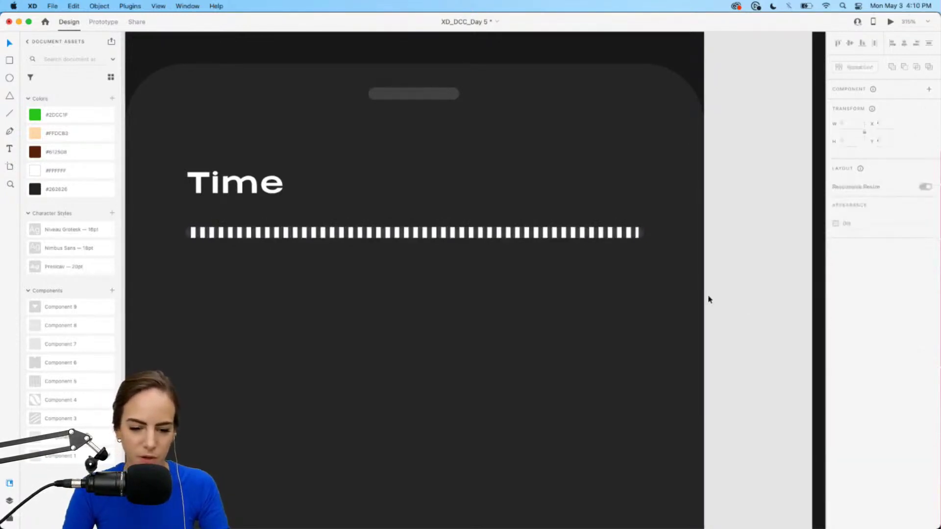
Step: Place an instance of the two-triangle marker, Component 6, over the dashed line near its left end
{"action": "scroll", "coordinate": [709, 299], "scroll_direction": "down", "scroll_amount": 5}
{"action": "scroll", "coordinate": [709, 299], "scroll_direction": "up", "scroll_amount": 3}
{"action": "scroll", "coordinate": [708, 299], "scroll_direction": "up", "scroll_amount": 3}
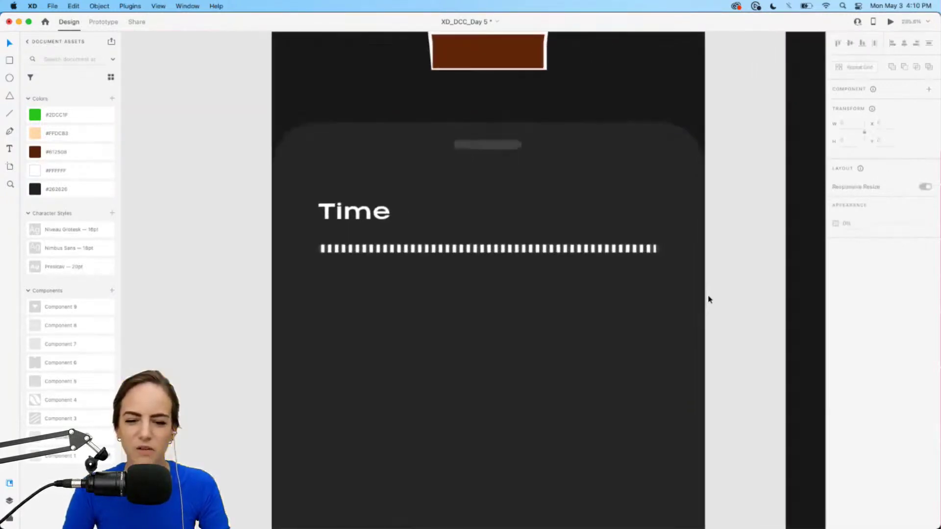
{"action": "scroll", "coordinate": [708, 298], "scroll_direction": "up", "scroll_amount": 3}
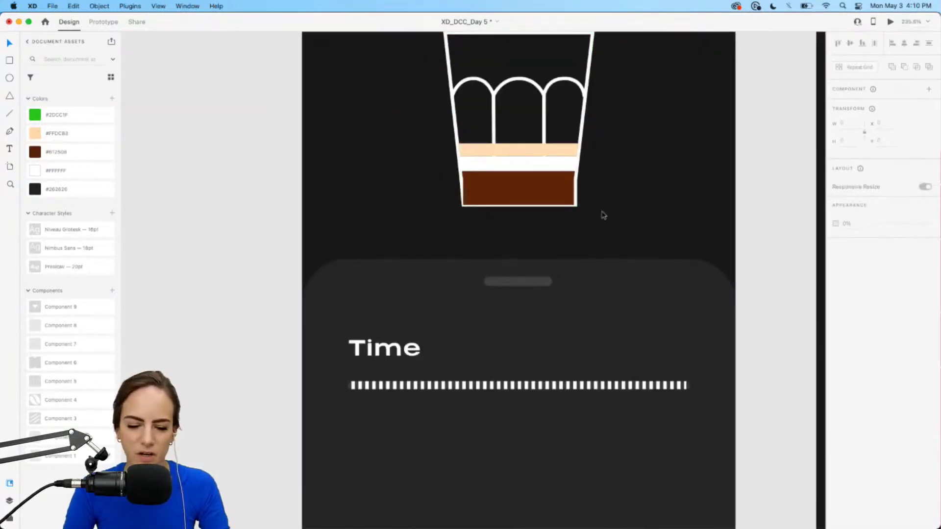
{"action": "scroll", "coordinate": [603, 214], "scroll_direction": "down", "scroll_amount": 4}
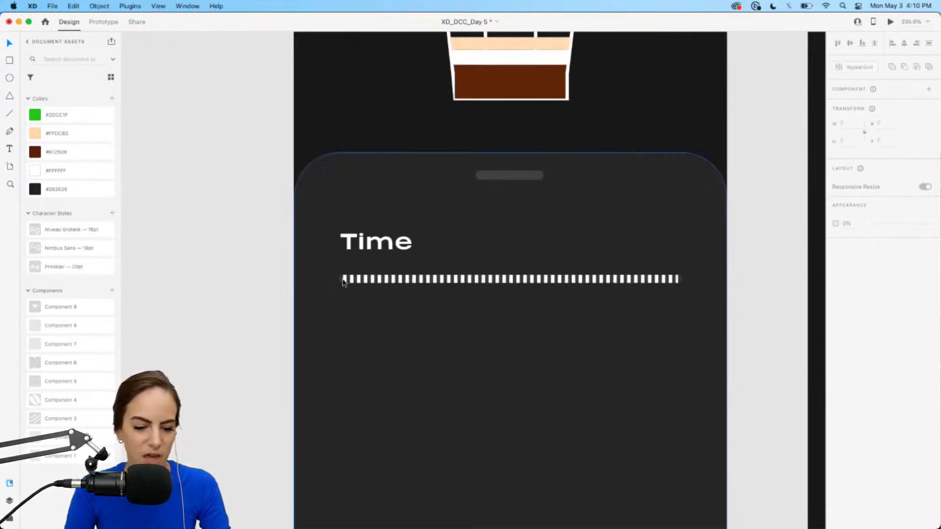
{"action": "left_click_drag", "start_coordinate": [57, 363], "coordinate": [293, 173]}
{"action": "scroll", "coordinate": [417, 326], "scroll_direction": "up", "scroll_amount": 5}
{"action": "scroll", "coordinate": [274, 177], "scroll_direction": "down", "scroll_amount": 4}
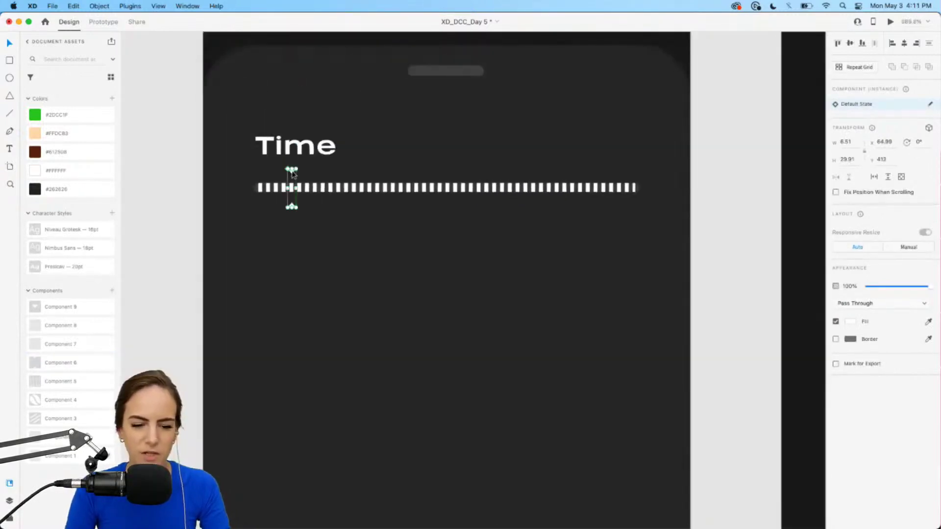
Step: Draw a rectangle about 36 by 20 over the first ticks up to the marker and mask the dashed line with it
{"action": "scroll", "coordinate": [282, 190], "scroll_direction": "up", "scroll_amount": 5}
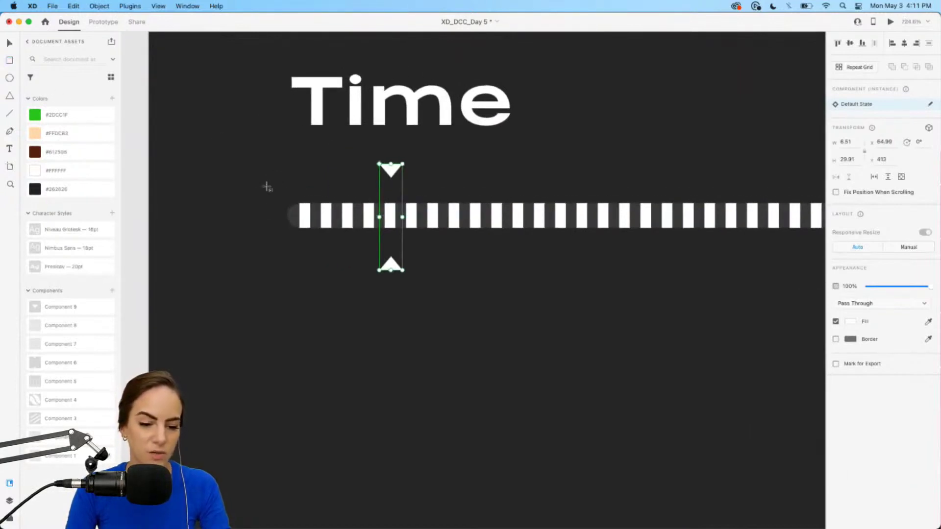
{"action": "mouse_move", "coordinate": [266, 184]}
{"action": "left_mouse_down"}
{"action": "mouse_move", "coordinate": [381, 221]}
{"action": "mouse_move", "coordinate": [395, 252]}
{"action": "left_mouse_up"}
{"action": "scroll", "coordinate": [396, 252], "scroll_direction": "down", "scroll_amount": 5}
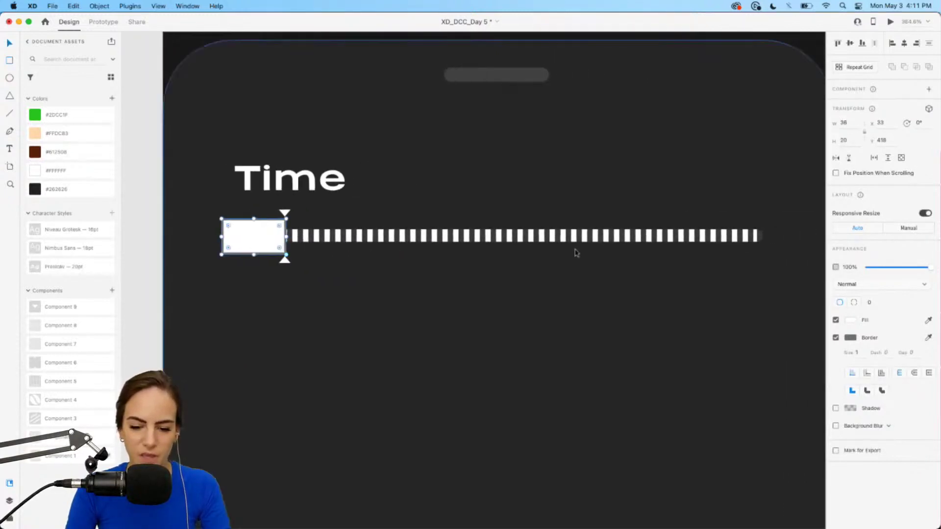
{"action": "left_click", "coordinate": [573, 236], "text": "shift"}
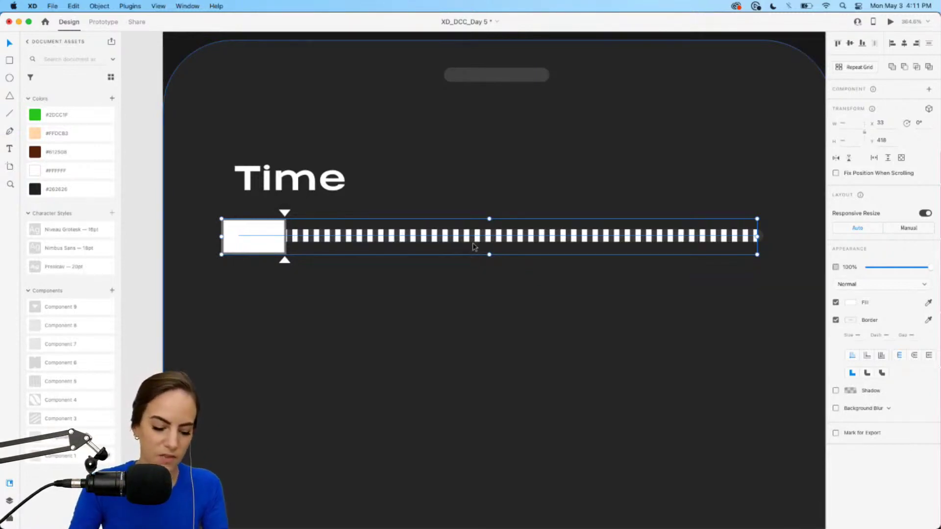
{"action": "key", "text": "super+shift+m"}
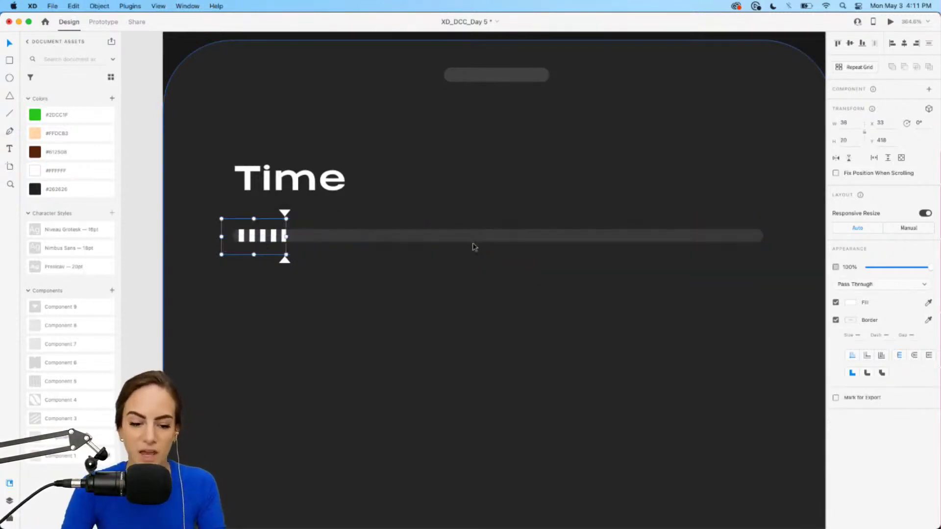
{"action": "scroll", "coordinate": [345, 310], "scroll_direction": "down", "scroll_amount": 5}
{"action": "left_click", "coordinate": [344, 309]}
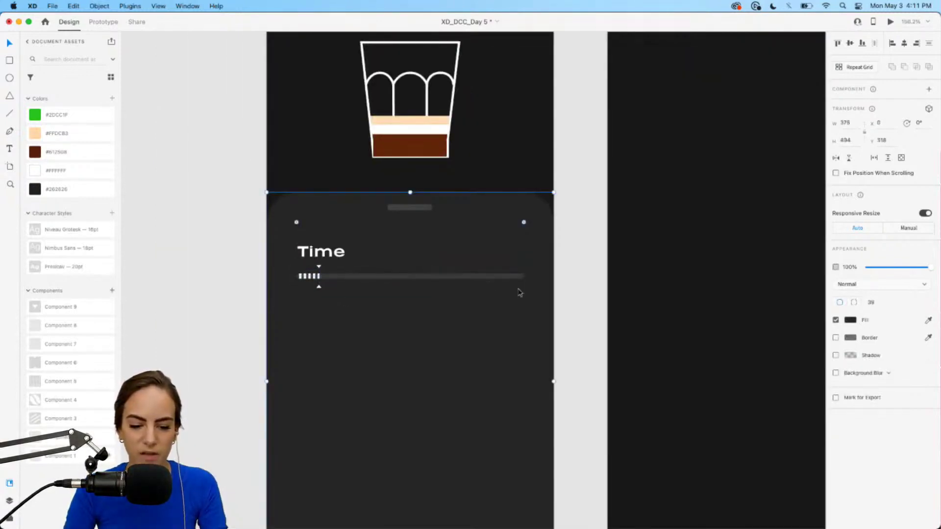
{"action": "scroll", "coordinate": [298, 287], "scroll_direction": "up", "scroll_amount": 5}
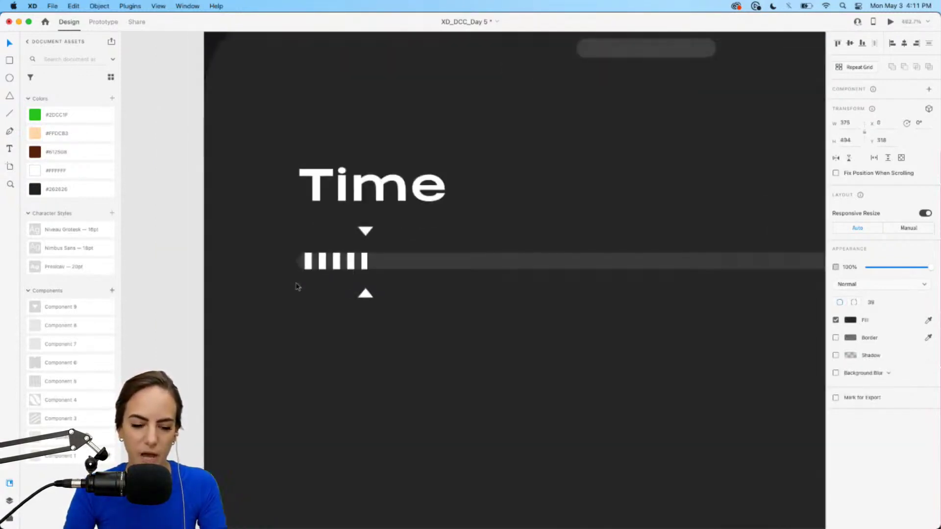
{"action": "scroll", "coordinate": [346, 323], "scroll_direction": "down", "scroll_amount": 3}
{"action": "scroll", "coordinate": [346, 326], "scroll_direction": "down", "scroll_amount": 3}
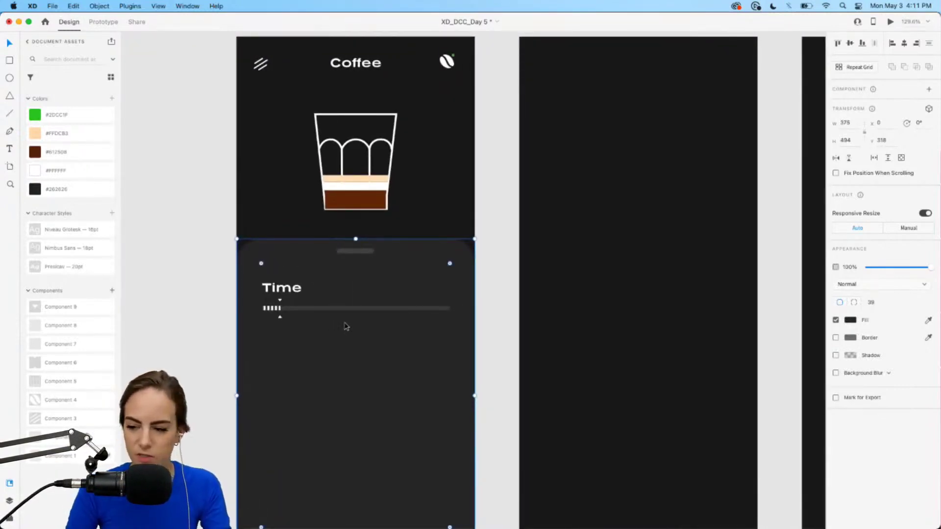
Step: Duplicate the Time label toward the slider's right end, change the copy's text to ":00" and apply the Nimbus Sans 18pt character style
{"action": "scroll", "coordinate": [290, 329], "scroll_direction": "up", "scroll_amount": 5}
{"action": "left_click", "coordinate": [288, 288]}
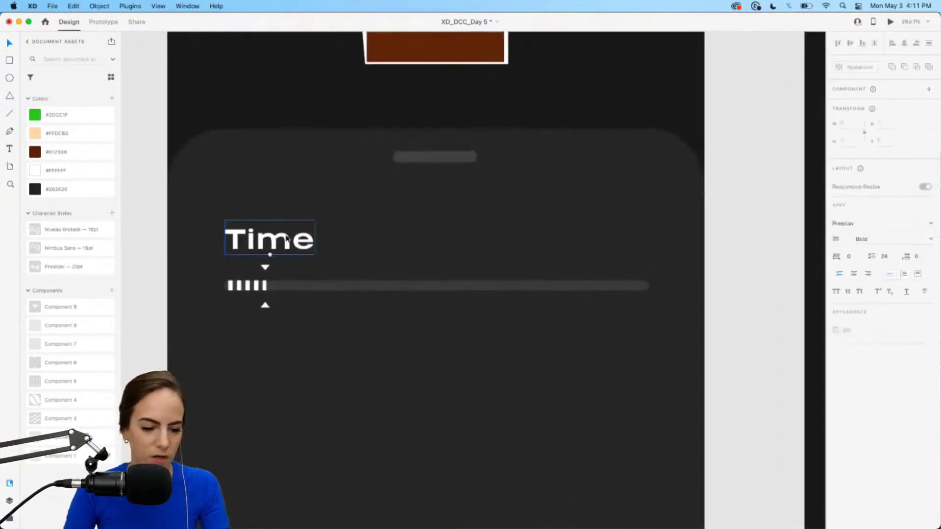
{"action": "left_click_drag", "start_coordinate": [281, 240], "coordinate": [546, 240]}
{"action": "double_click", "coordinate": [540, 238]}
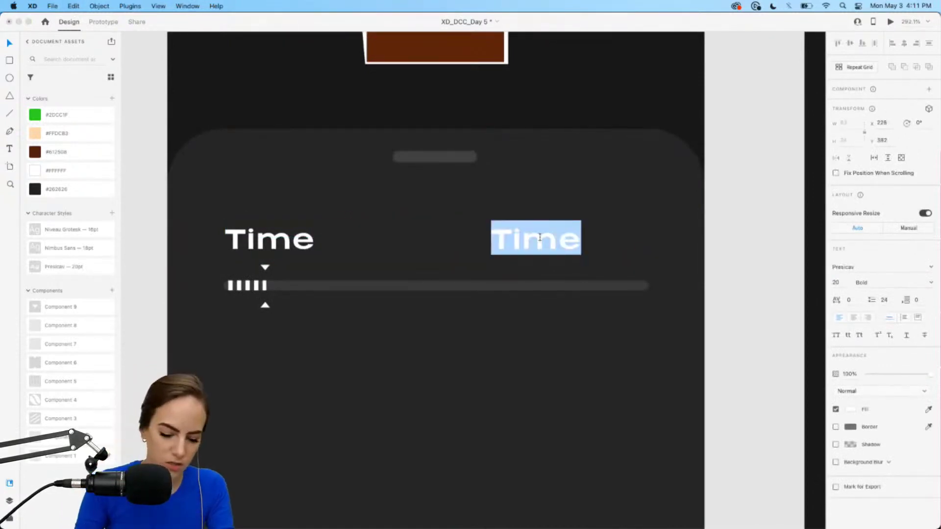
{"action": "key", "text": "BackSpace"}
{"action": "type", "text": ":00"}
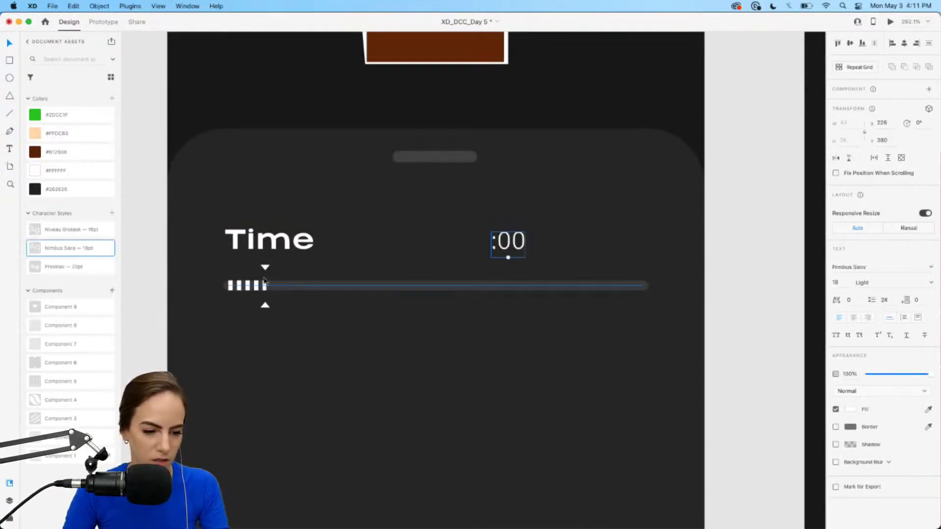
{"action": "left_click", "coordinate": [72, 229]}
{"action": "left_click", "coordinate": [68, 248]}
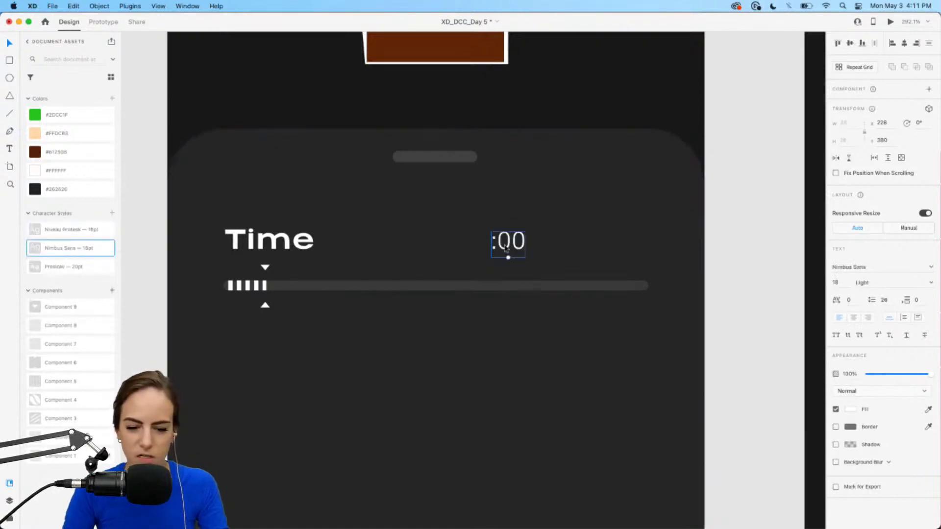
Step: Align the ":00" text with the slider's right end, with a duplicate of it to the left
{"action": "left_click_drag", "start_coordinate": [512, 247], "coordinate": [570, 252]}
{"action": "left_click", "coordinate": [714, 258]}
{"action": "left_click", "coordinate": [625, 255]}
Step: Replace the left ":00" text with the digits 0 to 9 on separate lines and place the column directly before the remaining ":00"
{"action": "double_click", "coordinate": [567, 251]}
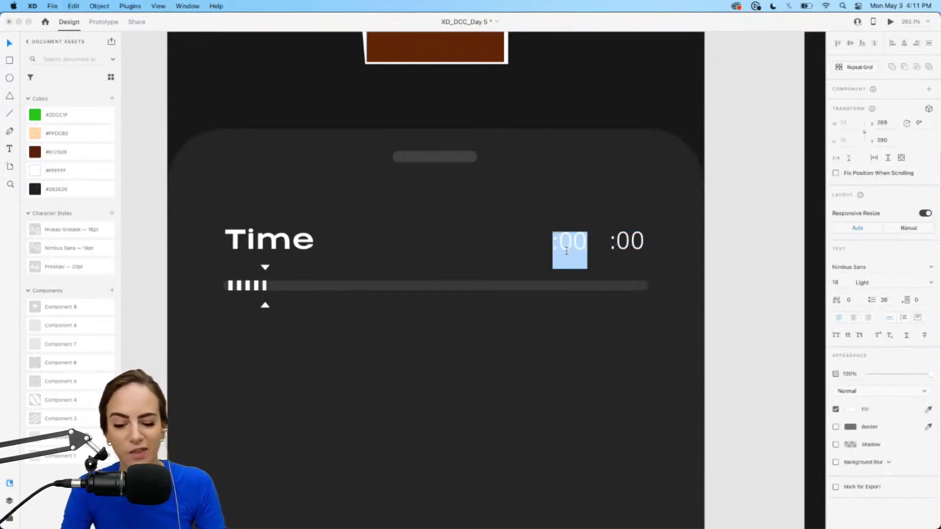
{"action": "type", "text": "0 1 "}
{"action": "type", "text": "2"}
{"action": "key", "text": "Return"}
{"action": "type", "text": "3"}
{"action": "key", "text": "Return"}
{"action": "type", "text": "4"}
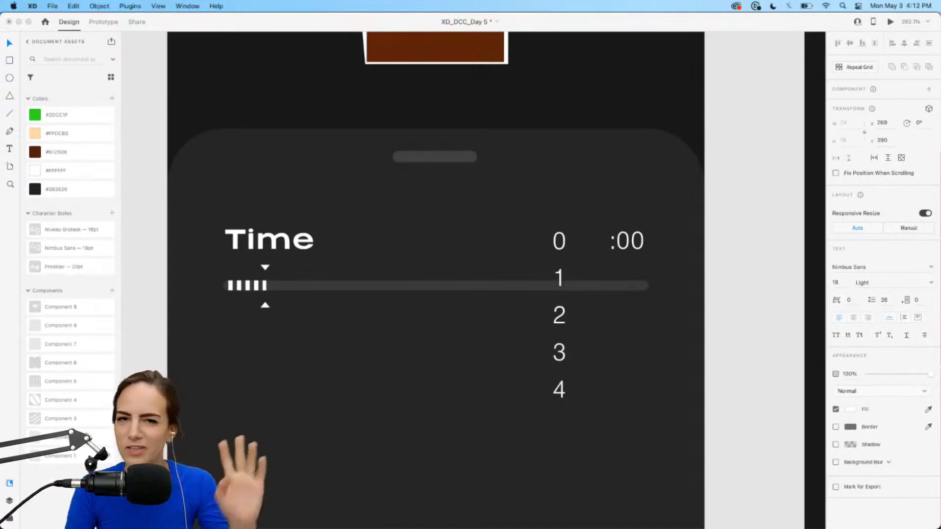
{"action": "key", "text": "Return"}
{"action": "type", "text": "5"}
{"action": "key", "text": "Return"}
{"action": "type", "text": "6"}
{"action": "key", "text": "Return"}
{"action": "type", "text": "7"}
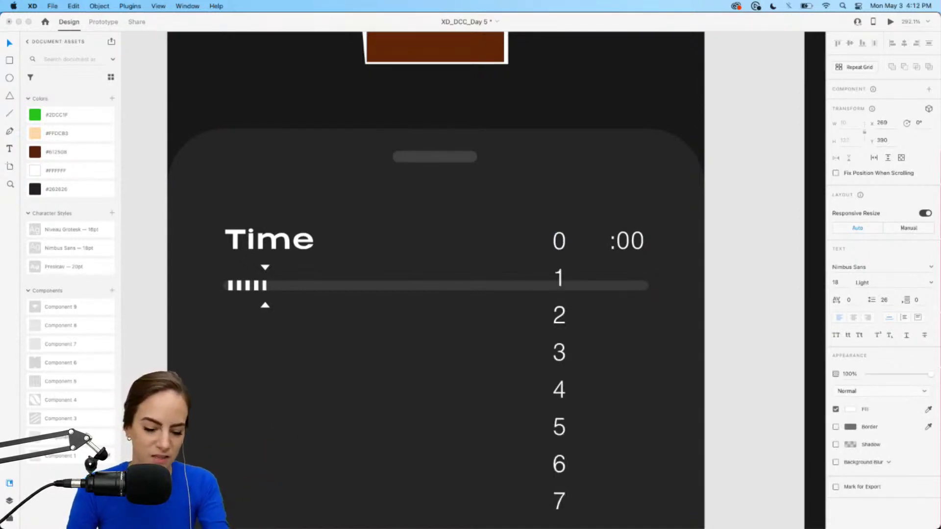
{"action": "key", "text": "Escape"}
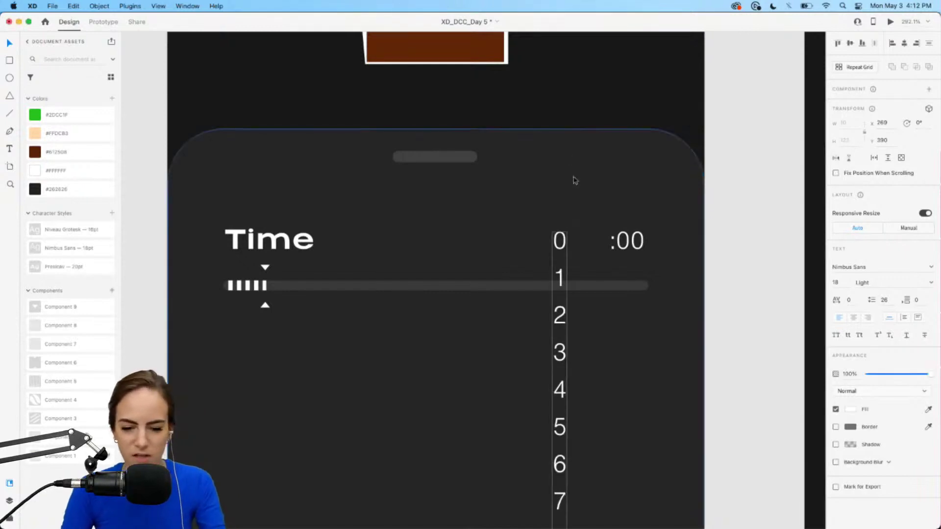
{"action": "left_click_drag", "start_coordinate": [567, 244], "coordinate": [604, 246]}
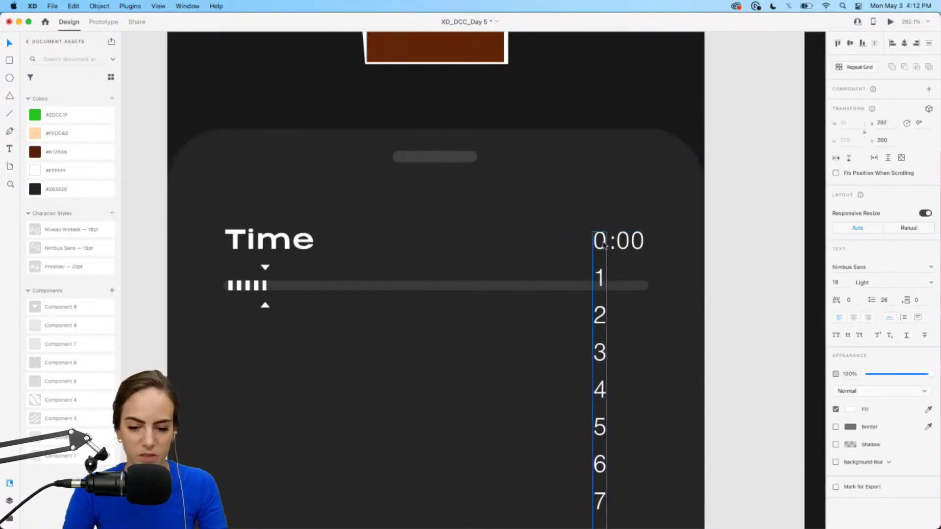
Step: Draw a rectangle about 19 by 20 over the digit 0 and mask the digit column with it
{"action": "scroll", "coordinate": [604, 246], "scroll_direction": "up", "scroll_amount": 5}
{"action": "left_click", "coordinate": [10, 60]}
{"action": "left_click_drag", "start_coordinate": [465, 167], "coordinate": [574, 281]}
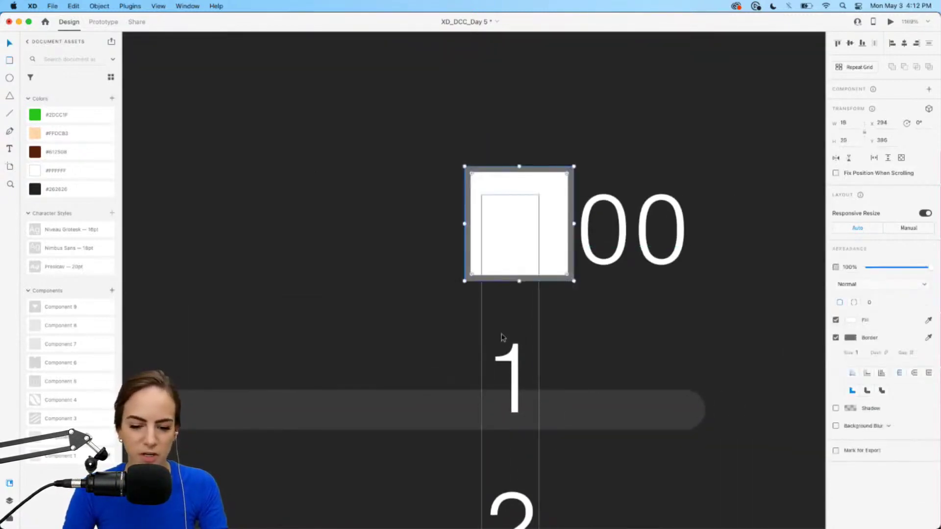
{"action": "left_click", "coordinate": [508, 365], "text": "shift"}
{"action": "key", "text": "super+shift+m"}
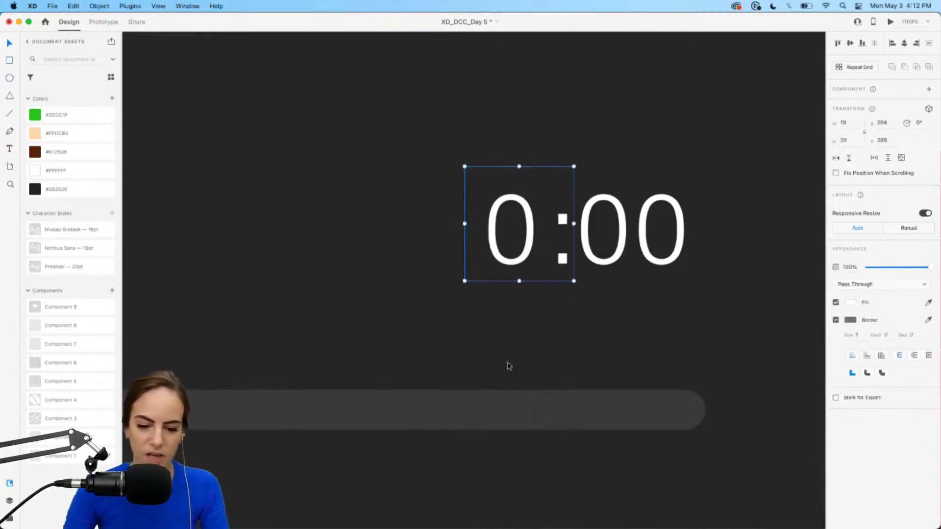
{"action": "scroll", "coordinate": [508, 365], "scroll_direction": "down", "scroll_amount": 5}
{"action": "scroll", "coordinate": [508, 365], "scroll_direction": "down", "scroll_amount": 2}
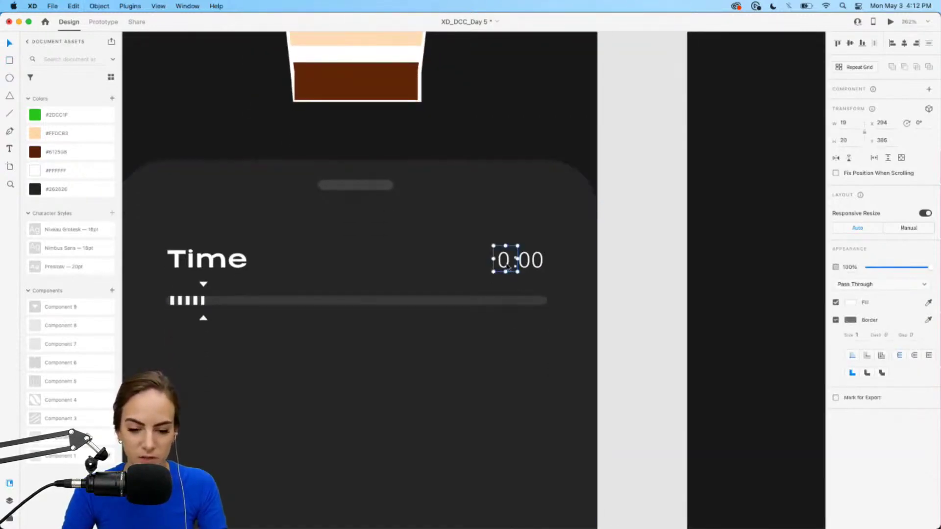
Step: Shift the digit column up inside its mask so the time reads 4:00
{"action": "double_click", "coordinate": [506, 258]}
{"action": "left_click_drag", "start_coordinate": [506, 258], "coordinate": [513, 133]}
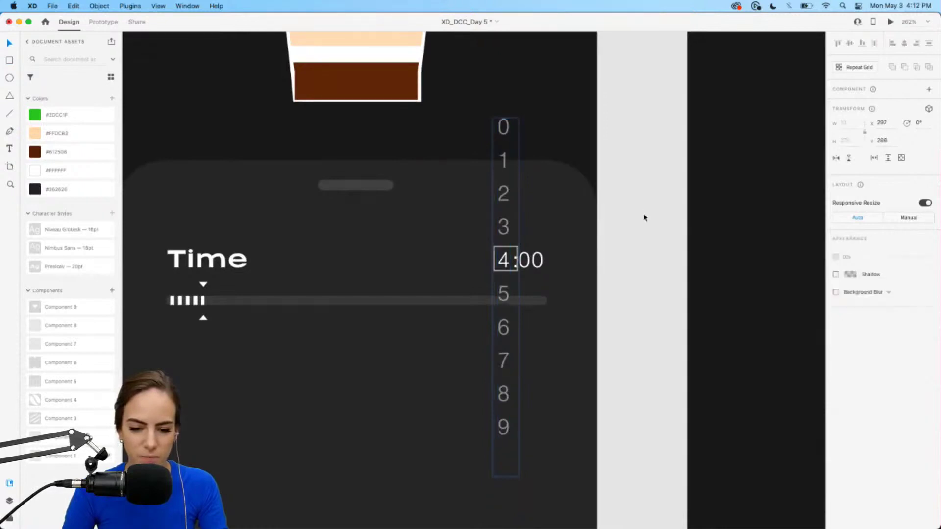
{"action": "key", "text": "Escape"}
{"action": "key", "text": "super+minus"}
{"action": "key", "text": "super+minus"}
{"action": "key", "text": "super+minus"}
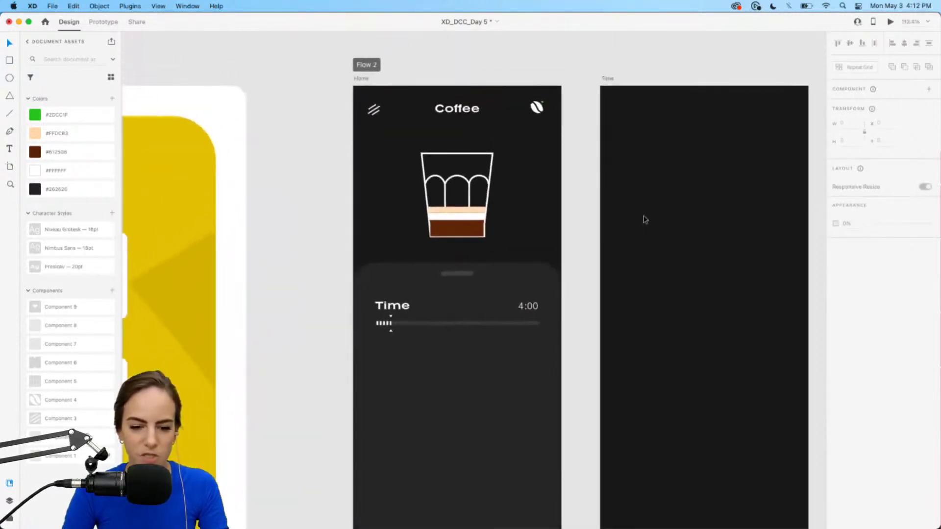
Step: Copy all of the Home artboard's contents and paste them into the empty Time artboard
{"action": "scroll", "coordinate": [646, 219], "scroll_direction": "right", "scroll_amount": 2}
{"action": "scroll", "coordinate": [645, 220], "scroll_direction": "down", "scroll_amount": 1}
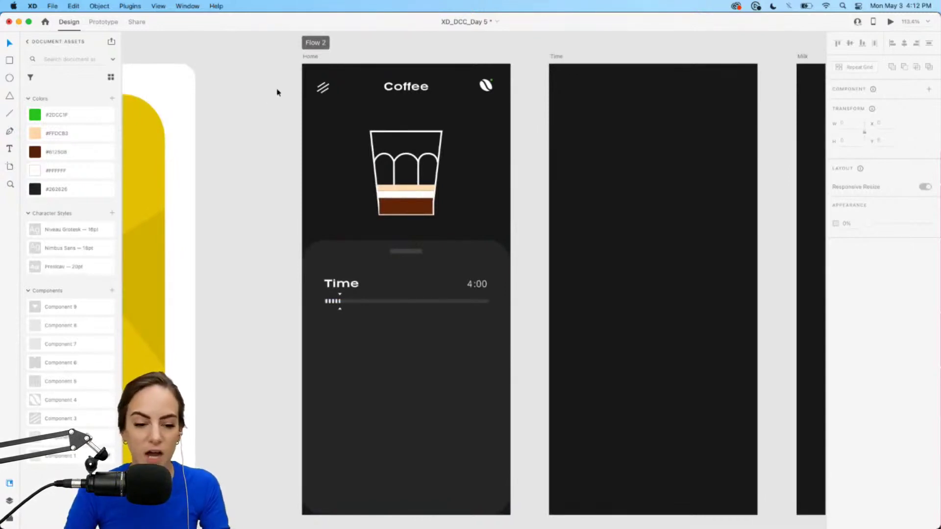
{"action": "left_click_drag", "start_coordinate": [288, 86], "coordinate": [519, 329]}
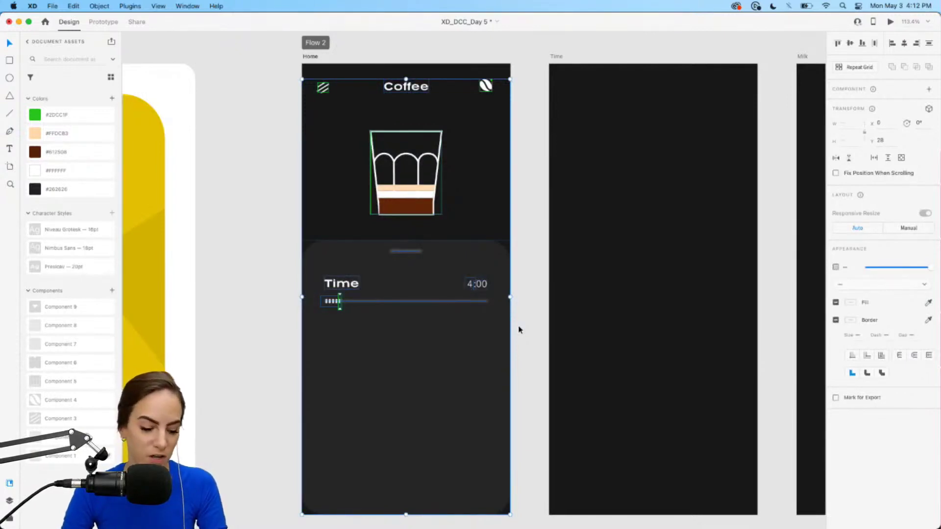
{"action": "left_click", "coordinate": [628, 240]}
{"action": "scroll", "coordinate": [628, 240], "scroll_direction": "right", "scroll_amount": 5}
{"action": "scroll", "coordinate": [630, 240], "scroll_direction": "right", "scroll_amount": 1}
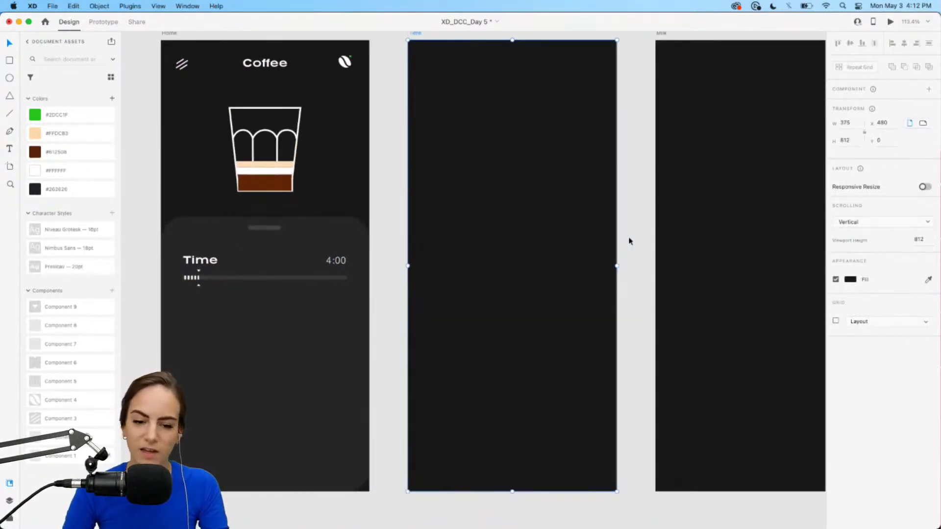
{"action": "key", "text": "super+v"}
{"action": "left_click", "coordinate": [444, 286]}
Step: On the Time artboard, widen the dashed line's mask to about 260 and move the triangle marker to the last visible tick
{"action": "scroll", "coordinate": [445, 288], "scroll_direction": "up", "scroll_amount": 5}
{"action": "scroll", "coordinate": [445, 288], "scroll_direction": "up", "scroll_amount": 5}
{"action": "left_click", "coordinate": [324, 263]}
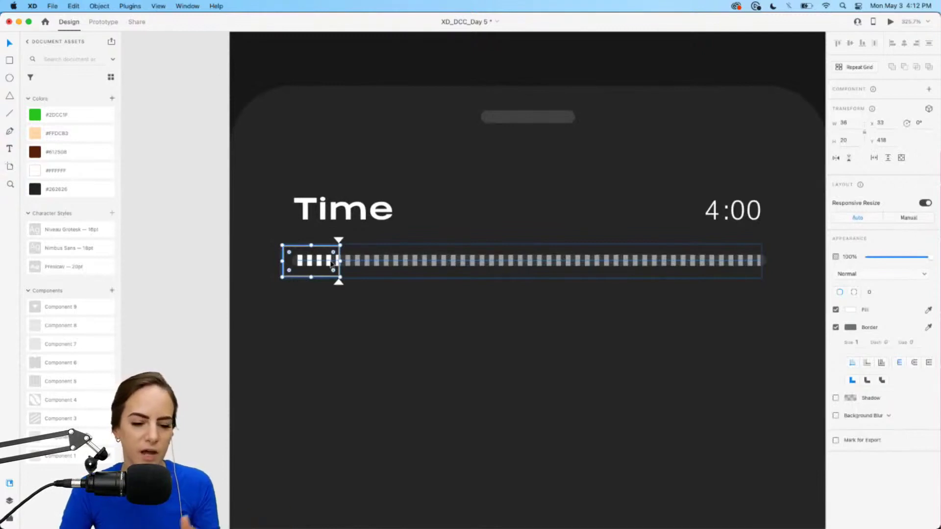
{"action": "left_click_drag", "start_coordinate": [339, 260], "coordinate": [698, 261]}
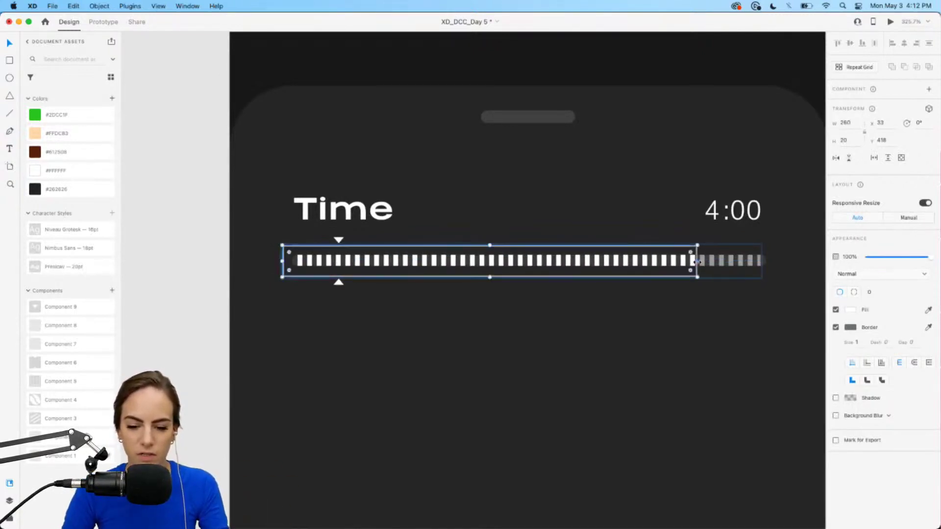
{"action": "left_click_drag", "start_coordinate": [348, 244], "coordinate": [704, 243]}
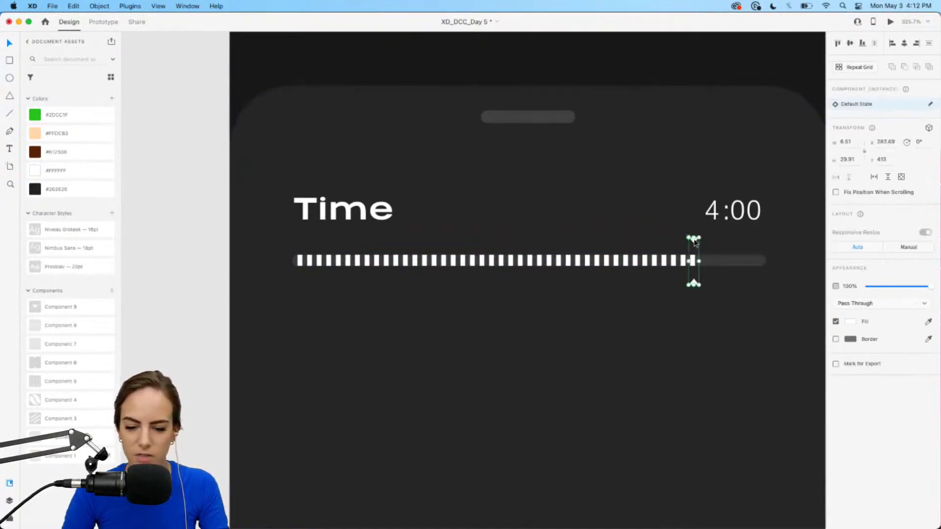
{"action": "left_click", "coordinate": [796, 242]}
{"action": "scroll", "coordinate": [805, 242], "scroll_direction": "down", "scroll_amount": 5}
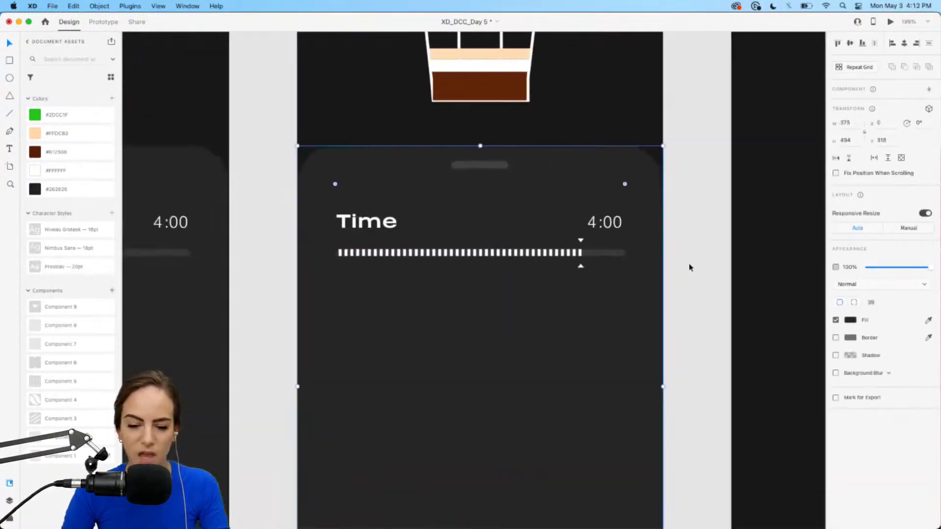
Step: Shift the Time artboard's digit column up inside its mask so the time reads 8:00
{"action": "scroll", "coordinate": [577, 230], "scroll_direction": "up", "scroll_amount": 5}
{"action": "double_click", "coordinate": [602, 223]}
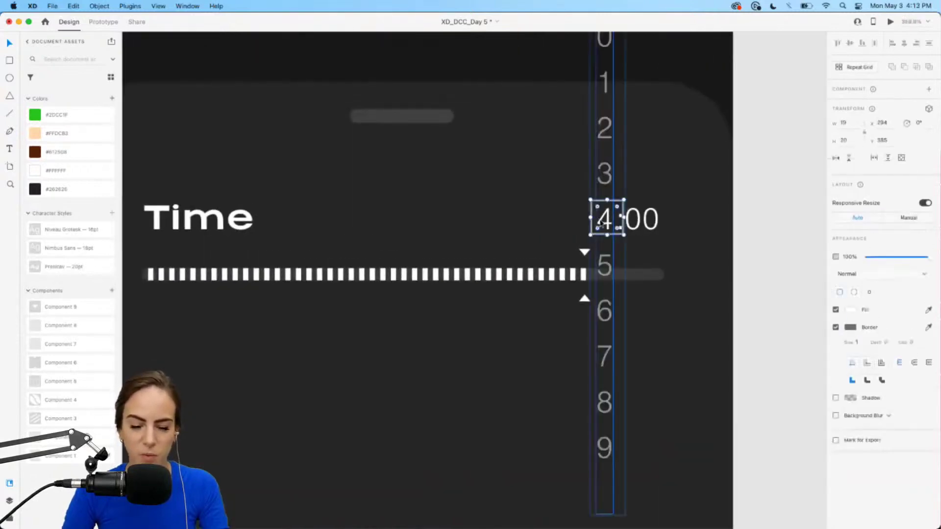
{"action": "left_click_drag", "start_coordinate": [601, 223], "coordinate": [618, 45]}
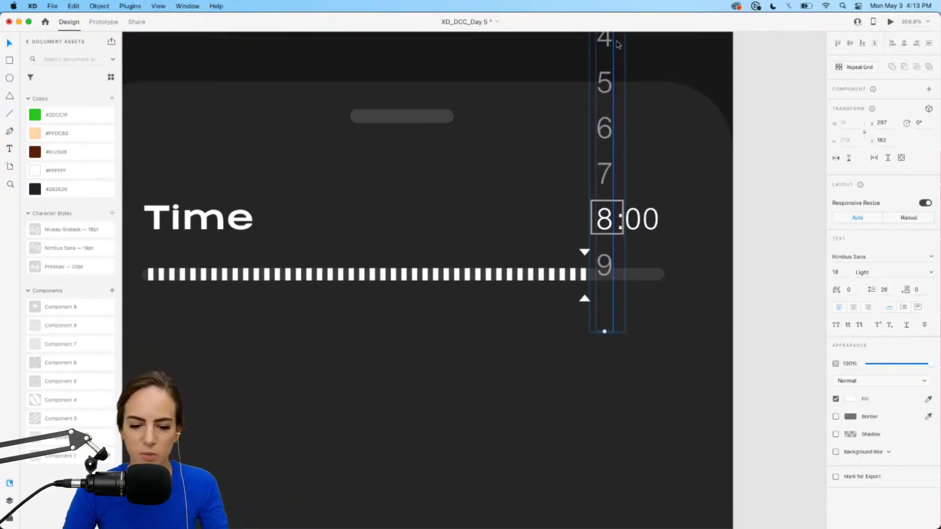
{"action": "scroll", "coordinate": [735, 236], "scroll_direction": "down", "scroll_amount": 5}
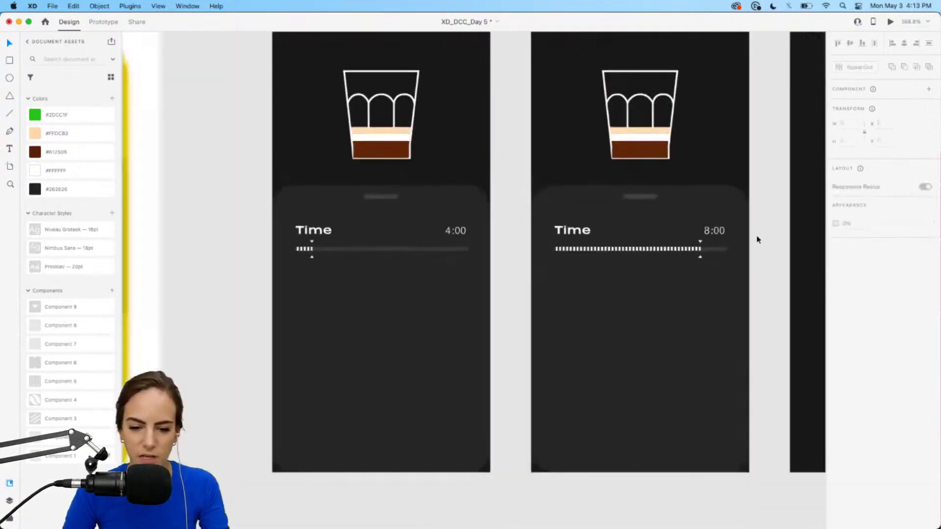
{"action": "scroll", "coordinate": [649, 151], "scroll_direction": "up", "scroll_amount": 5}
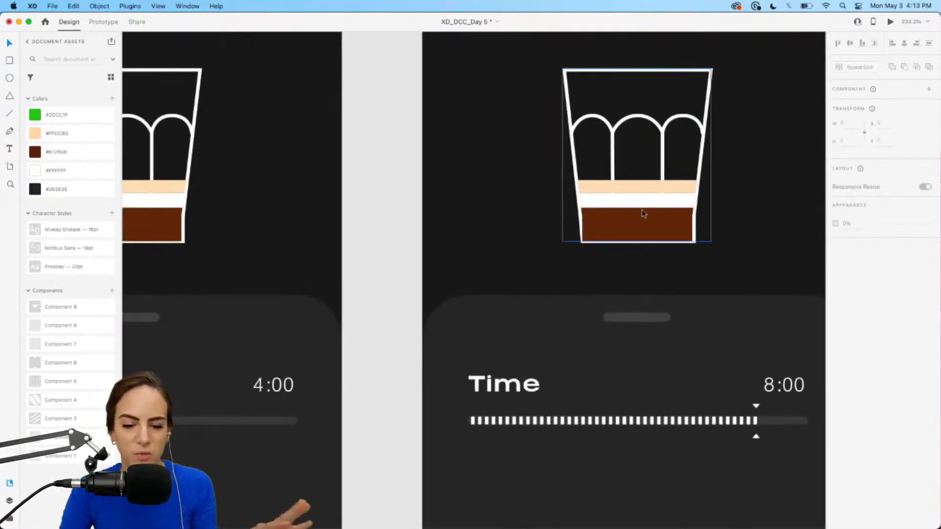
{"action": "scroll", "coordinate": [644, 214], "scroll_direction": "down", "scroll_amount": 5}
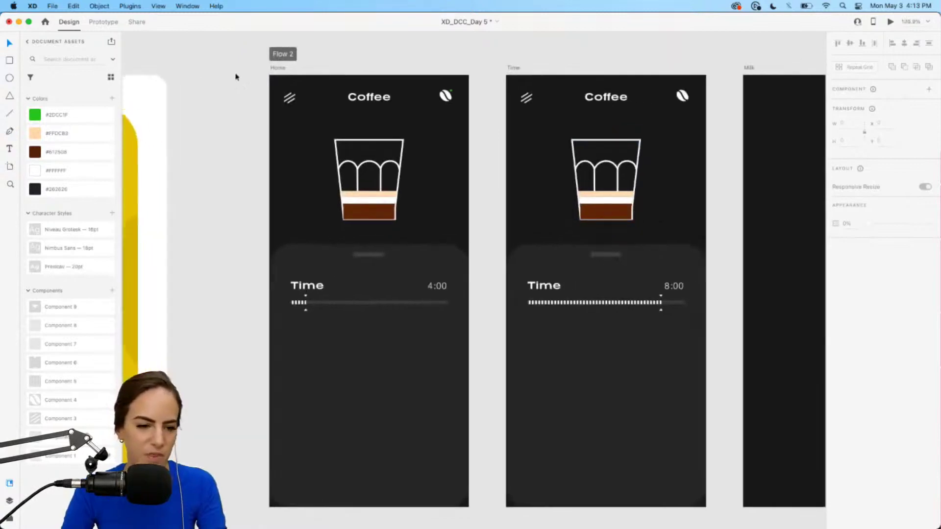
Step: Switch the document from design to prototyping mode
{"action": "left_click", "coordinate": [104, 22]}
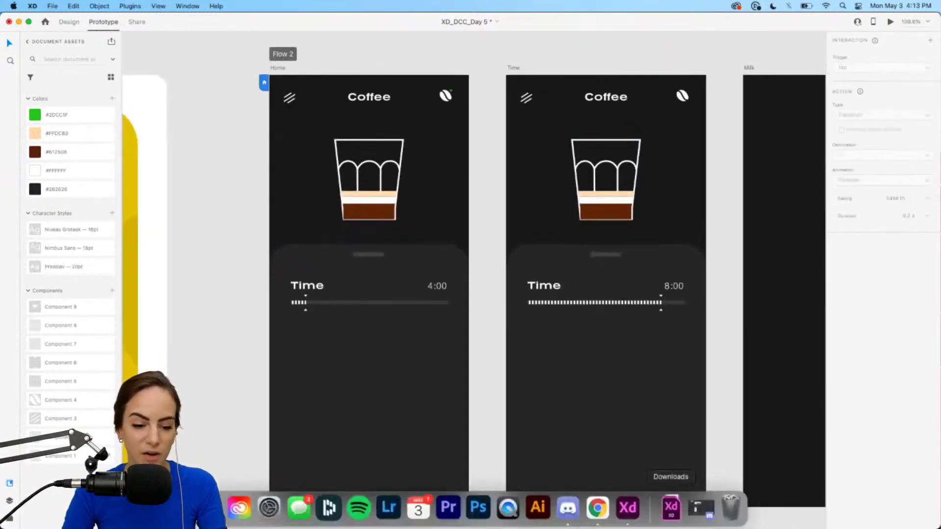
{"action": "scroll", "coordinate": [436, 315], "scroll_direction": "up", "scroll_amount": 4}
{"action": "scroll", "coordinate": [263, 275], "scroll_direction": "up", "scroll_amount": 4}
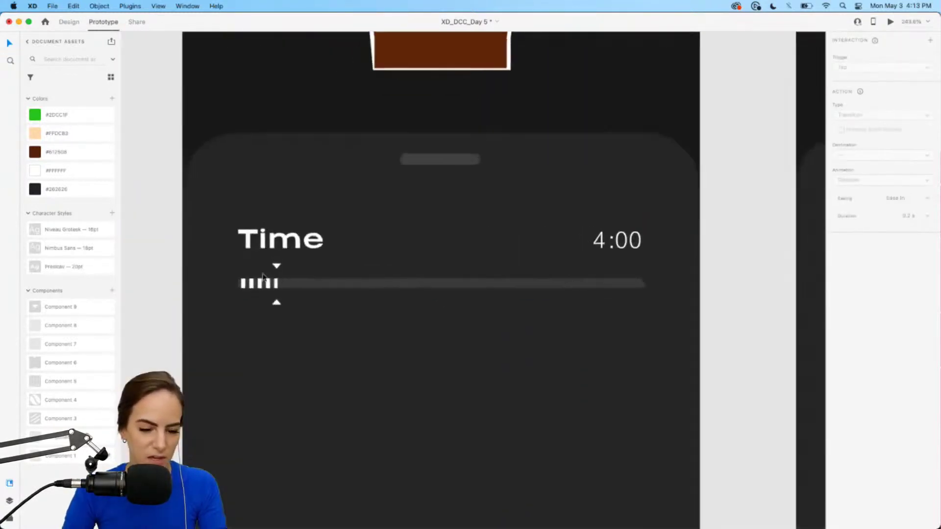
{"action": "scroll", "coordinate": [263, 276], "scroll_direction": "down", "scroll_amount": 5}
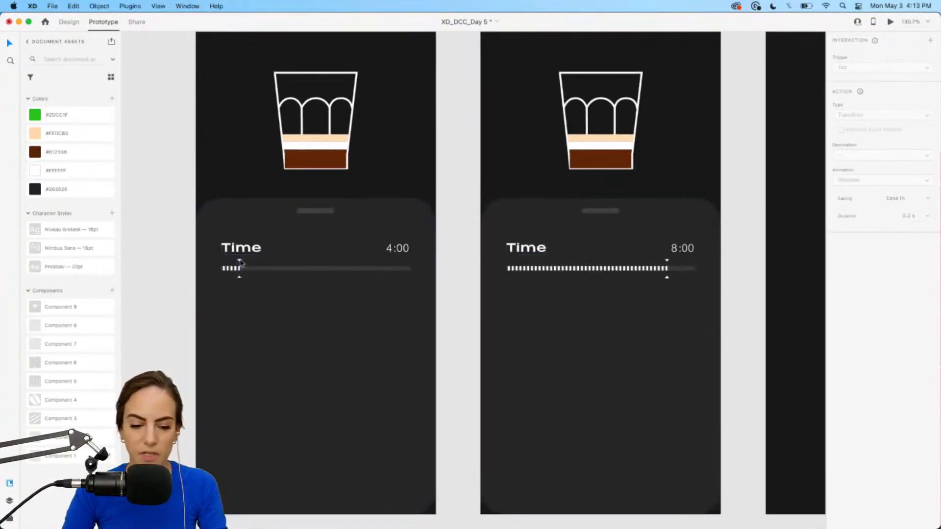
{"action": "left_click", "coordinate": [241, 265]}
{"action": "left_click_drag", "start_coordinate": [242, 269], "coordinate": [540, 264]}
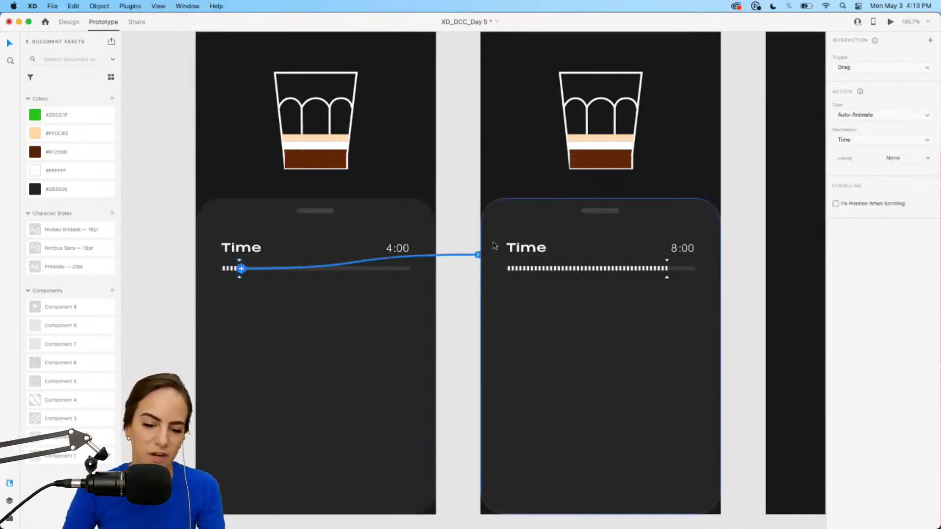
{"action": "left_click_drag", "start_coordinate": [483, 253], "coordinate": [466, 294]}
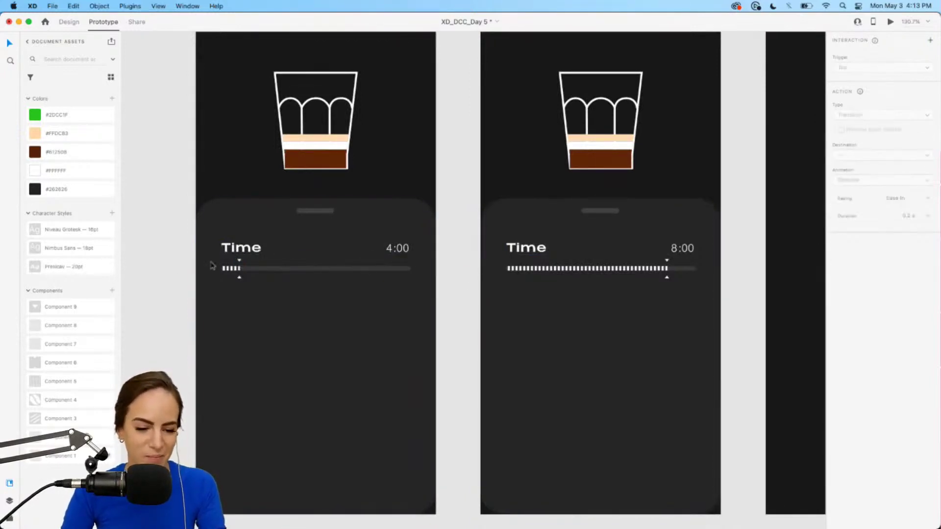
Step: Link the Home artboard's triangle marker to the Time artboard with a Drag trigger, the Auto-Animate action and easing None
{"action": "left_click", "coordinate": [239, 265]}
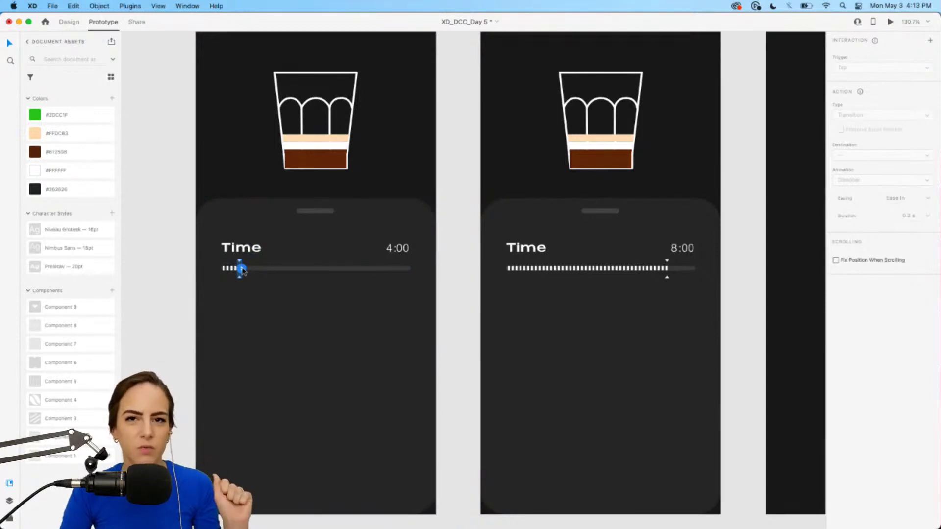
{"action": "left_click_drag", "start_coordinate": [243, 270], "coordinate": [490, 313]}
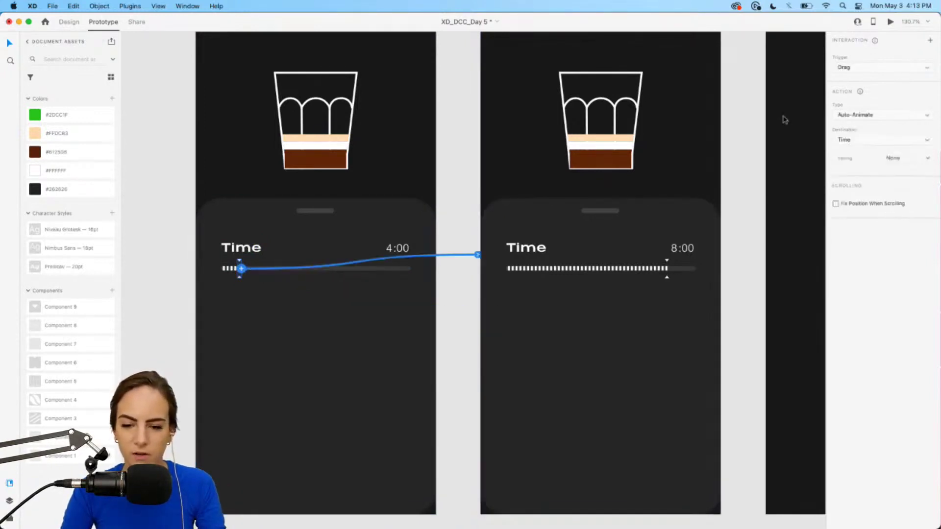
{"action": "left_click", "coordinate": [868, 71]}
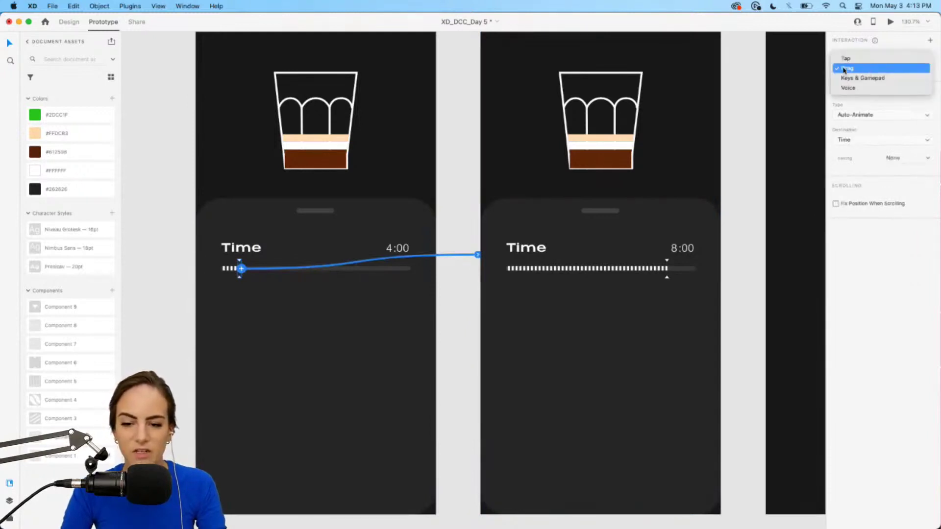
{"action": "left_click", "coordinate": [891, 69]}
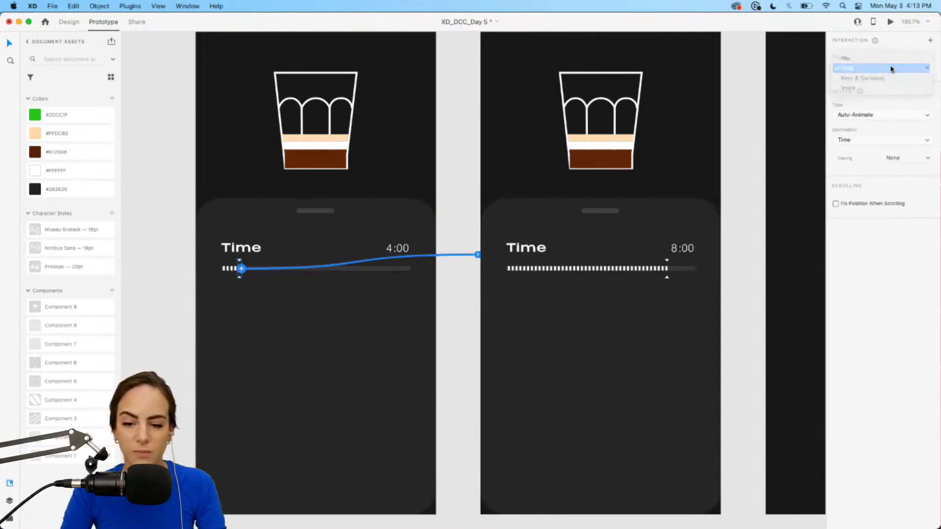
{"action": "left_click", "coordinate": [894, 116]}
{"action": "left_click", "coordinate": [893, 116]}
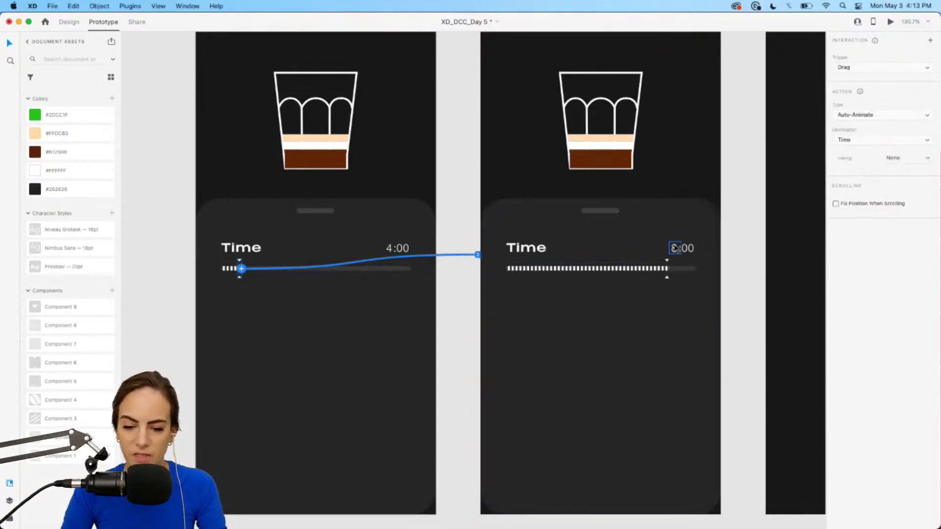
{"action": "left_click", "coordinate": [927, 158]}
{"action": "left_click", "coordinate": [888, 311]}
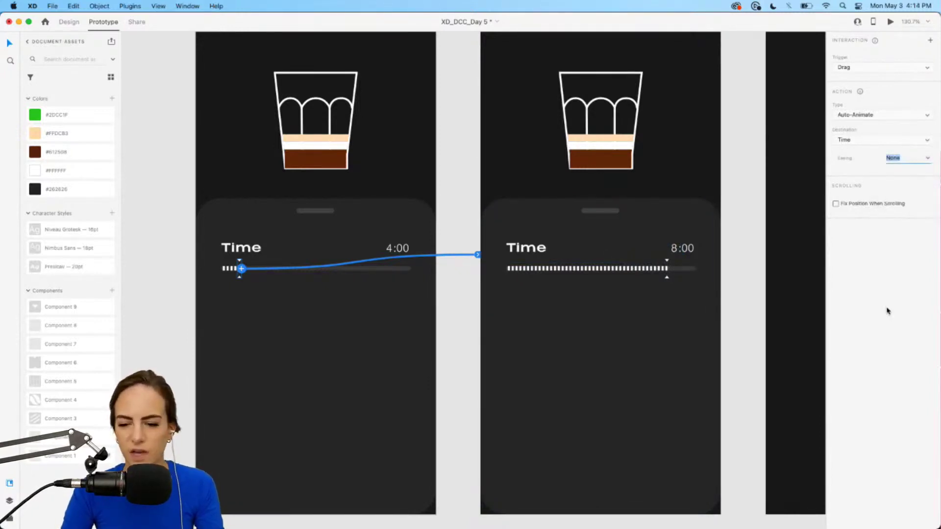
Step: Preview the prototype, test dragging the marker along the Time slider, and close the preview
{"action": "scroll", "coordinate": [233, 83], "scroll_direction": "up", "scroll_amount": 2}
{"action": "scroll", "coordinate": [233, 83], "scroll_direction": "left", "scroll_amount": 1}
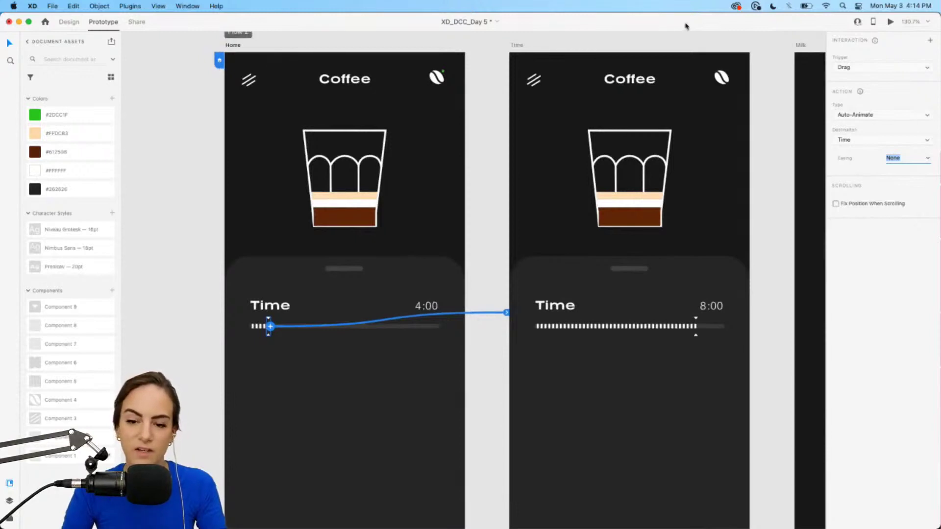
{"action": "left_click", "coordinate": [891, 22]}
{"action": "left_click_drag", "start_coordinate": [554, 71], "coordinate": [662, 67]}
{"action": "scroll", "coordinate": [483, 275], "scroll_direction": "down", "scroll_amount": 10}
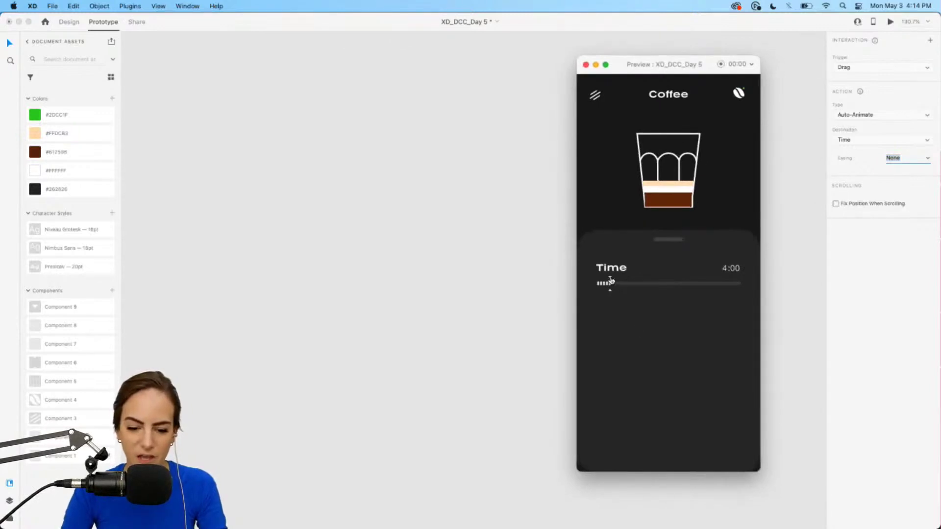
{"action": "mouse_move", "coordinate": [614, 281]}
{"action": "left_mouse_down"}
{"action": "mouse_move", "coordinate": [695, 277]}
{"action": "mouse_move", "coordinate": [628, 284]}
{"action": "left_mouse_up"}
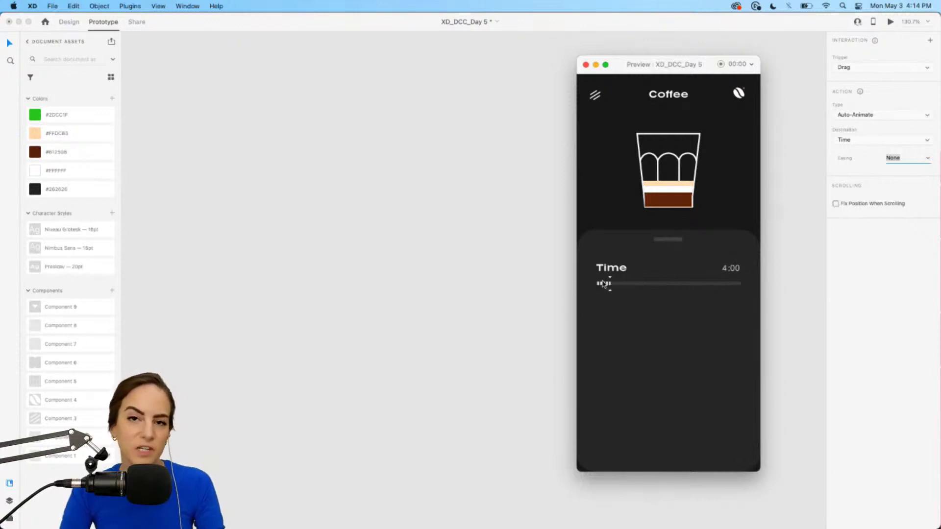
{"action": "left_click", "coordinate": [586, 65]}
Step: Examine the Time artboard's glass illustration and slider alongside the Home artboard
{"action": "scroll", "coordinate": [466, 227], "scroll_direction": "down", "scroll_amount": 5}
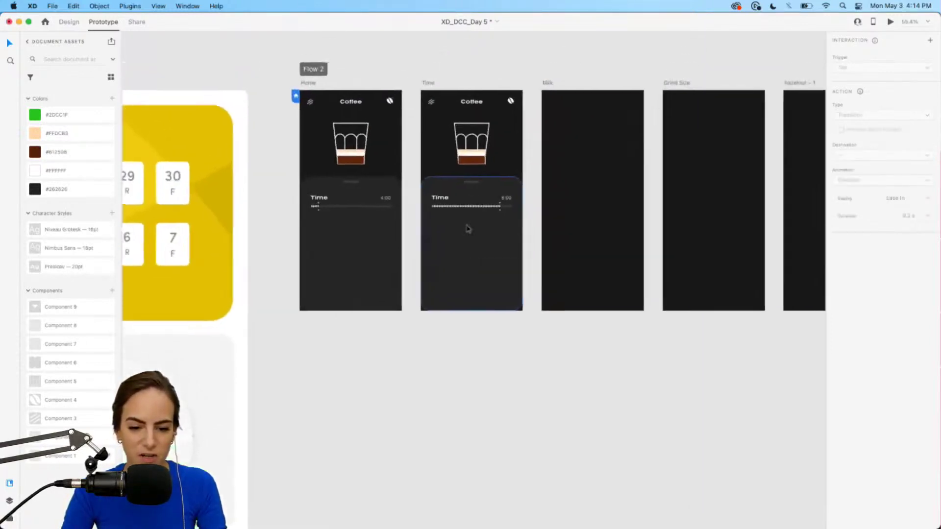
{"action": "scroll", "coordinate": [468, 229], "scroll_direction": "up", "scroll_amount": 5}
{"action": "scroll", "coordinate": [469, 229], "scroll_direction": "right", "scroll_amount": 1}
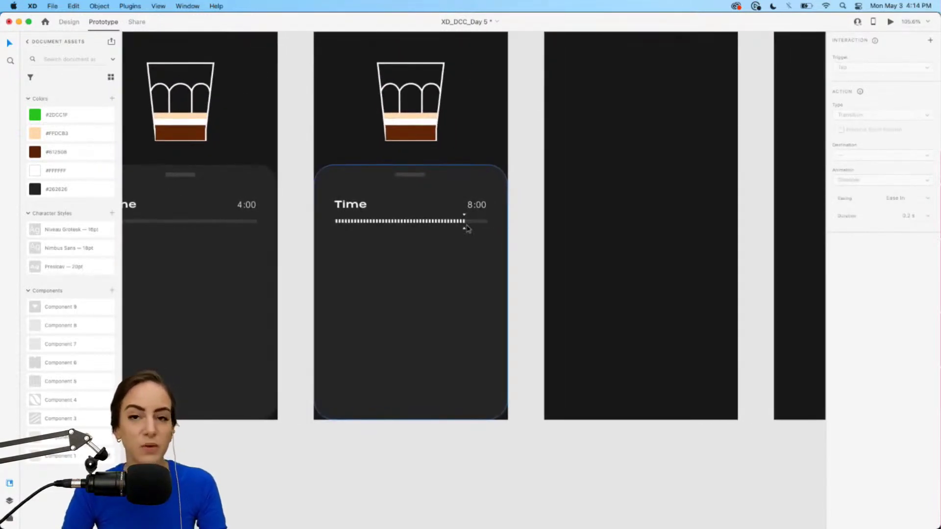
{"action": "scroll", "coordinate": [467, 228], "scroll_direction": "up", "scroll_amount": 3}
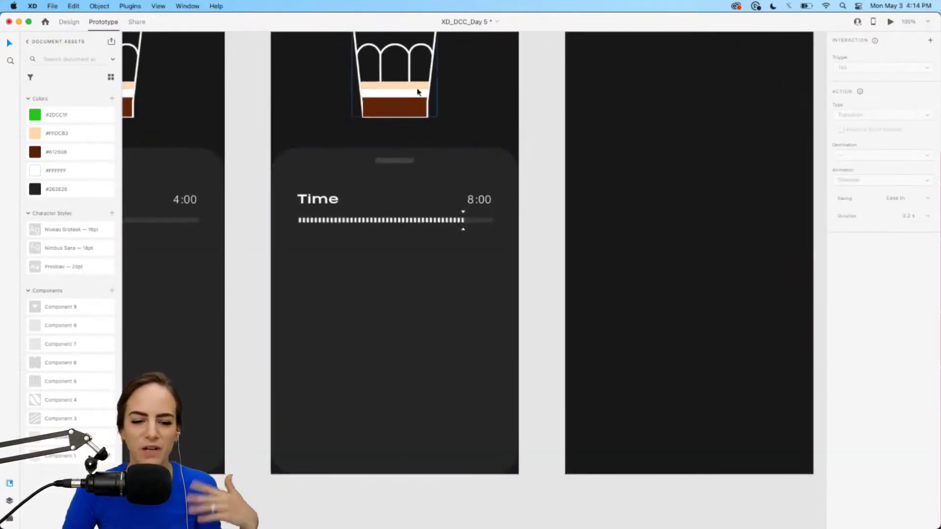
{"action": "scroll", "coordinate": [423, 106], "scroll_direction": "up", "scroll_amount": 2}
{"action": "scroll", "coordinate": [422, 105], "scroll_direction": "left", "scroll_amount": 2}
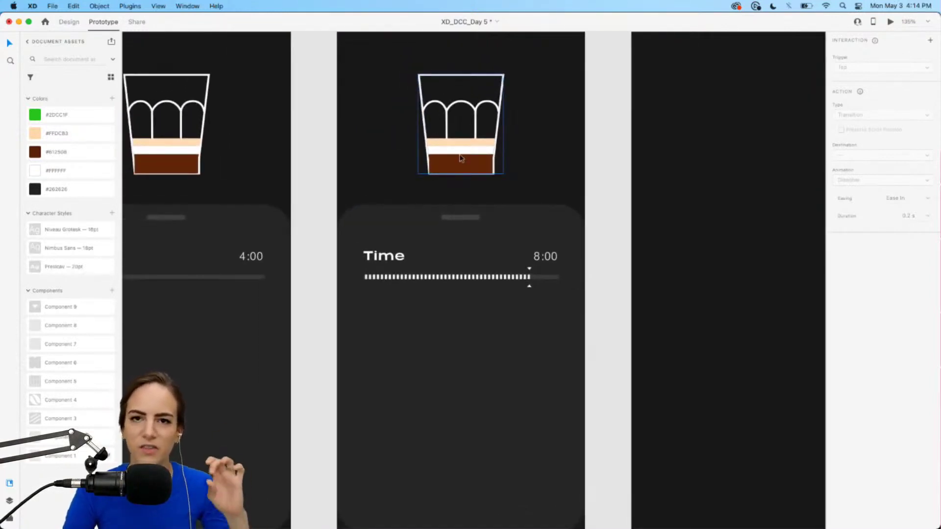
{"action": "scroll", "coordinate": [461, 158], "scroll_direction": "down", "scroll_amount": 3}
{"action": "scroll", "coordinate": [460, 164], "scroll_direction": "left", "scroll_amount": 2}
{"action": "scroll", "coordinate": [460, 164], "scroll_direction": "up", "scroll_amount": 1}
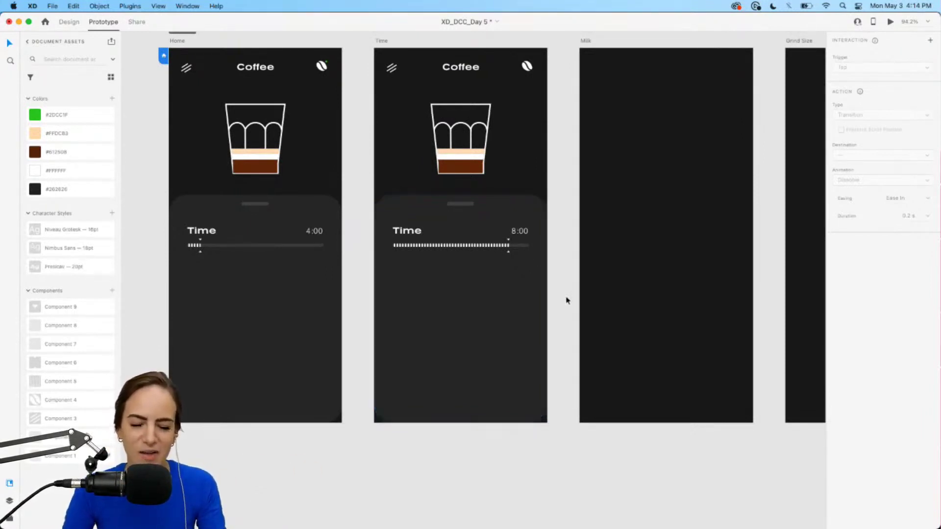
{"action": "scroll", "coordinate": [567, 300], "scroll_direction": "up", "scroll_amount": 5}
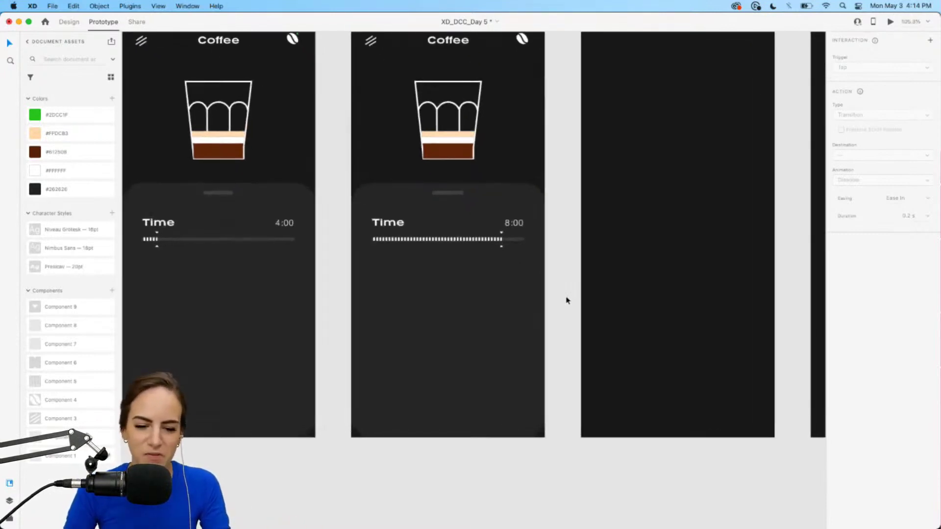
Step: Return to design mode, copy all of the Time artboard's contents and paste them into the empty Milk artboard
{"action": "left_click_drag", "start_coordinate": [586, 323], "coordinate": [356, 48]}
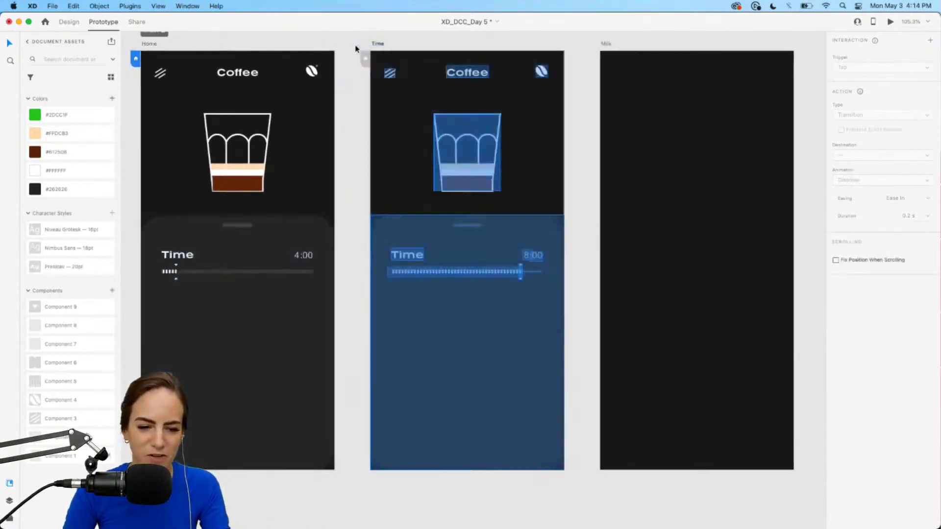
{"action": "left_click", "coordinate": [68, 22]}
{"action": "left_click_drag", "start_coordinate": [582, 321], "coordinate": [361, 72]}
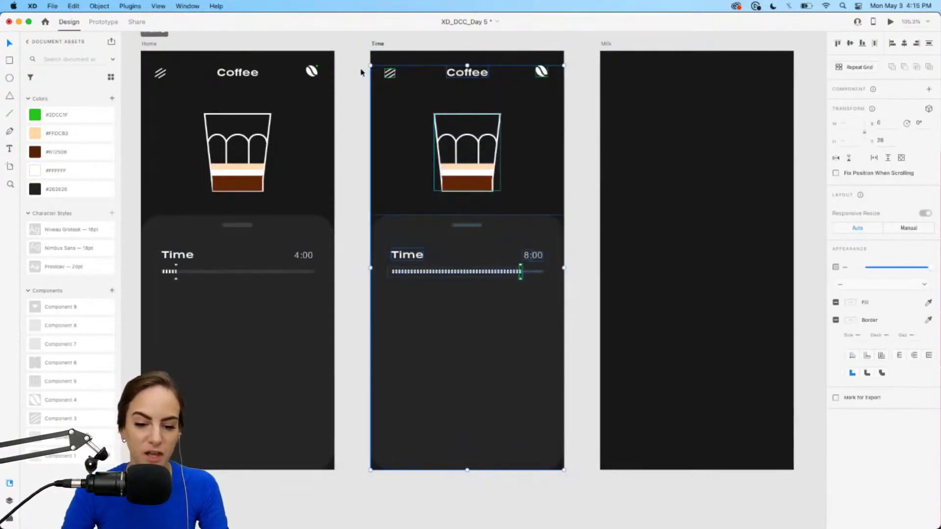
{"action": "scroll", "coordinate": [491, 196], "scroll_direction": "right", "scroll_amount": 5}
{"action": "left_click", "coordinate": [617, 160]}
{"action": "key", "text": "super+v"}
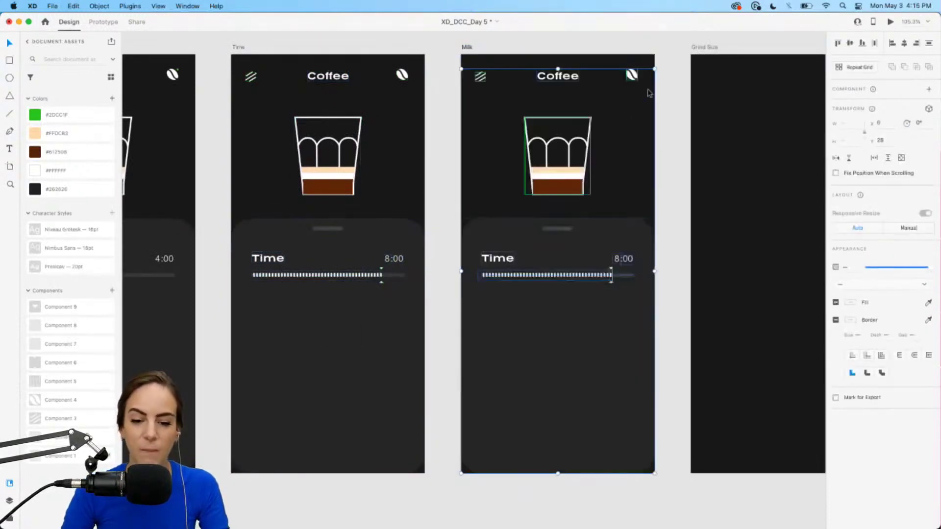
{"action": "left_click", "coordinate": [670, 75]}
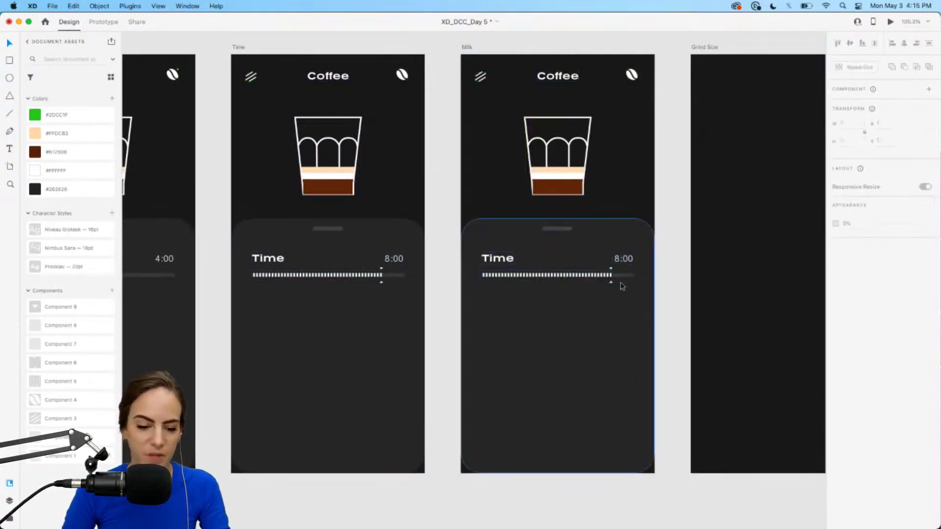
Step: On the Time artboard, duplicate the Time label and its slider track with dashed line about 90 below the originals
{"action": "scroll", "coordinate": [608, 316], "scroll_direction": "right", "scroll_amount": 5}
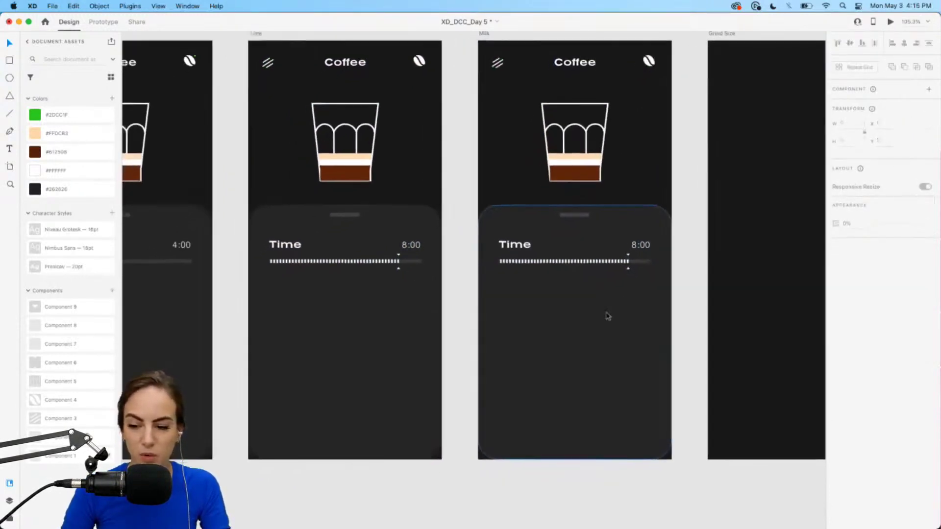
{"action": "scroll", "coordinate": [417, 273], "scroll_direction": "up", "scroll_amount": 5}
{"action": "scroll", "coordinate": [419, 274], "scroll_direction": "up", "scroll_amount": 2}
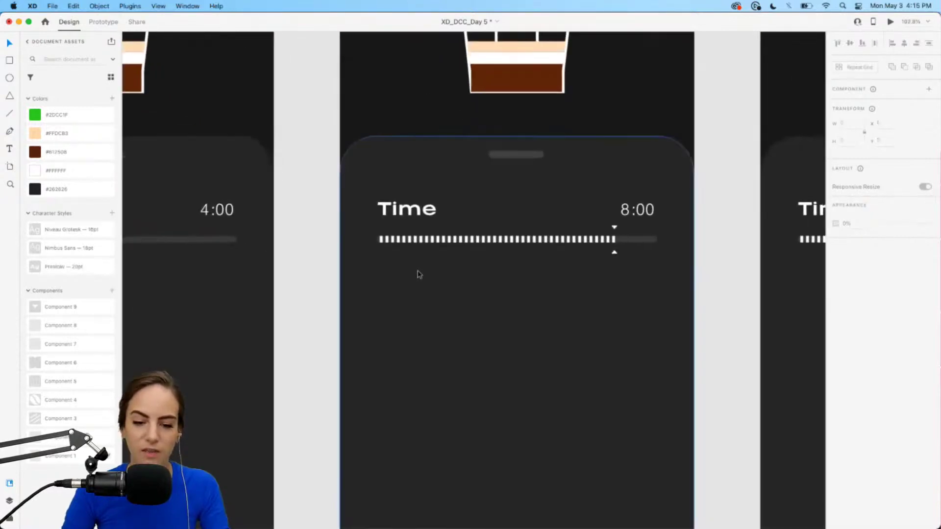
{"action": "left_click", "coordinate": [406, 214]}
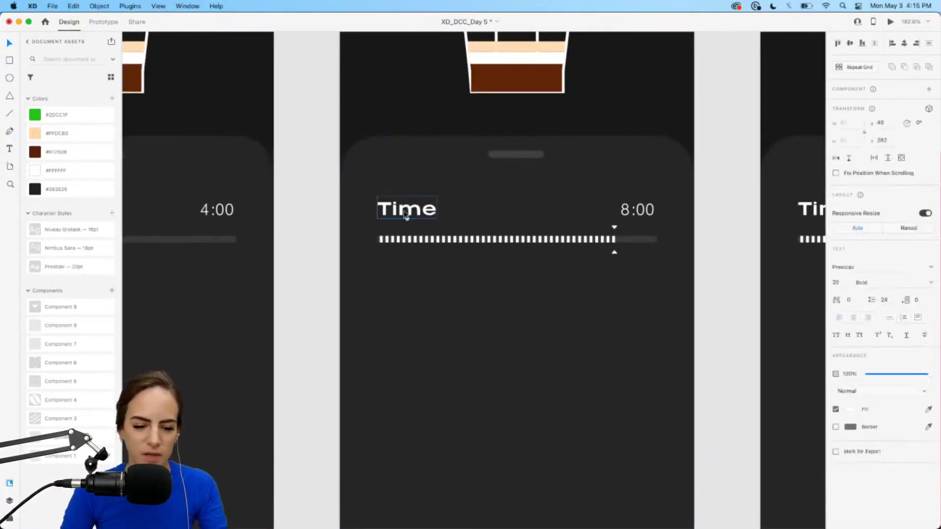
{"action": "scroll", "coordinate": [405, 213], "scroll_direction": "down", "scroll_amount": 3}
{"action": "scroll", "coordinate": [404, 213], "scroll_direction": "right", "scroll_amount": 2}
{"action": "scroll", "coordinate": [484, 171], "scroll_direction": "left", "scroll_amount": 5}
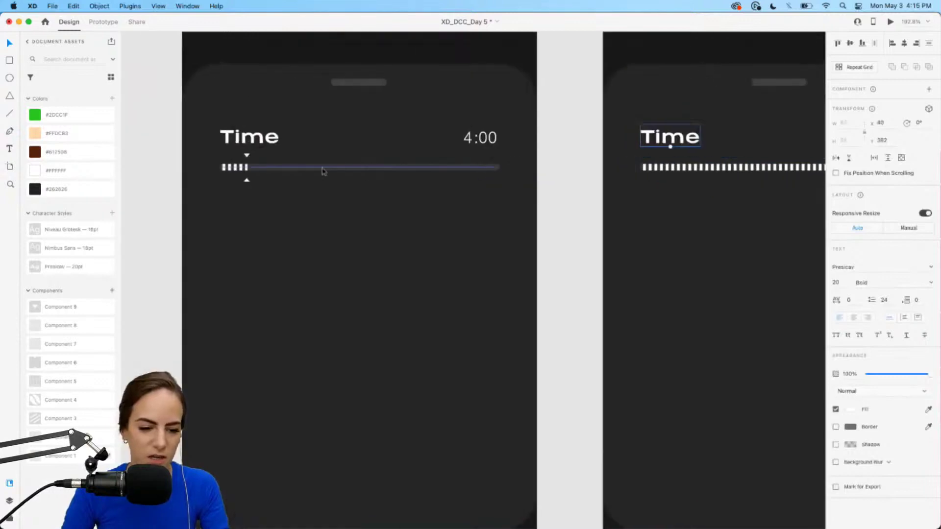
{"action": "left_click", "coordinate": [254, 169]}
{"action": "scroll", "coordinate": [393, 196], "scroll_direction": "right", "scroll_amount": 5}
{"action": "left_click_drag", "start_coordinate": [346, 123], "coordinate": [491, 200]}
{"action": "key", "text": "Return"}
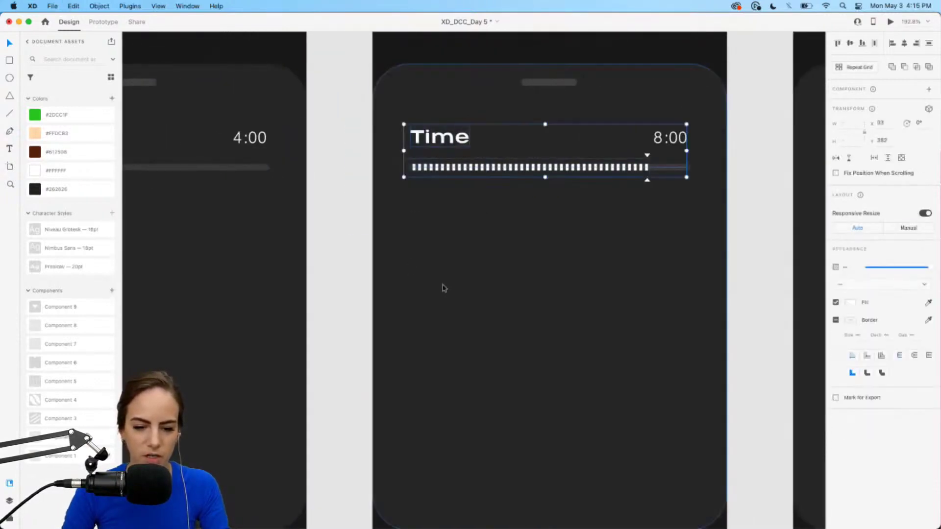
{"action": "left_click_drag", "start_coordinate": [420, 171], "coordinate": [420, 257]}
Step: Change the duplicated label's text on the Time artboard to "Milk"
{"action": "scroll", "coordinate": [354, 263], "scroll_direction": "right", "scroll_amount": 5}
{"action": "key", "text": "Return"}
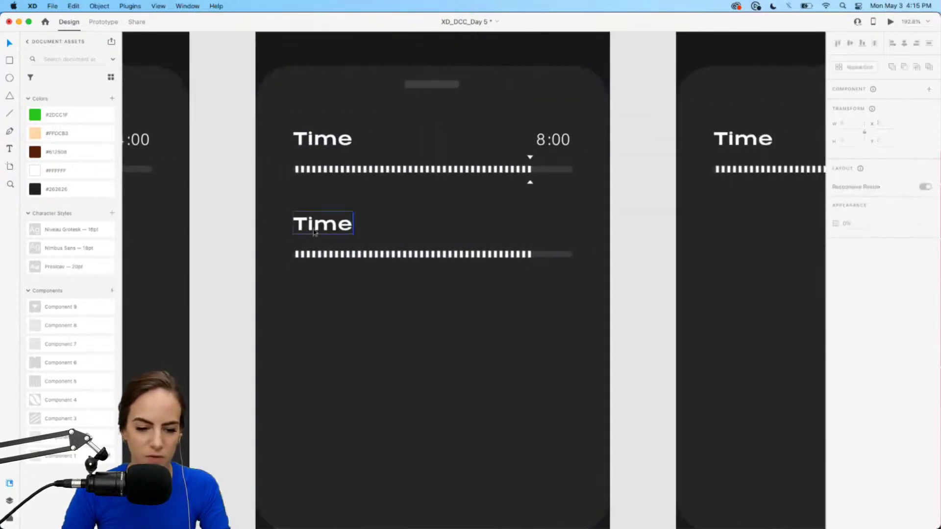
{"action": "key", "text": "Return"}
{"action": "type", "text": "Milk"}
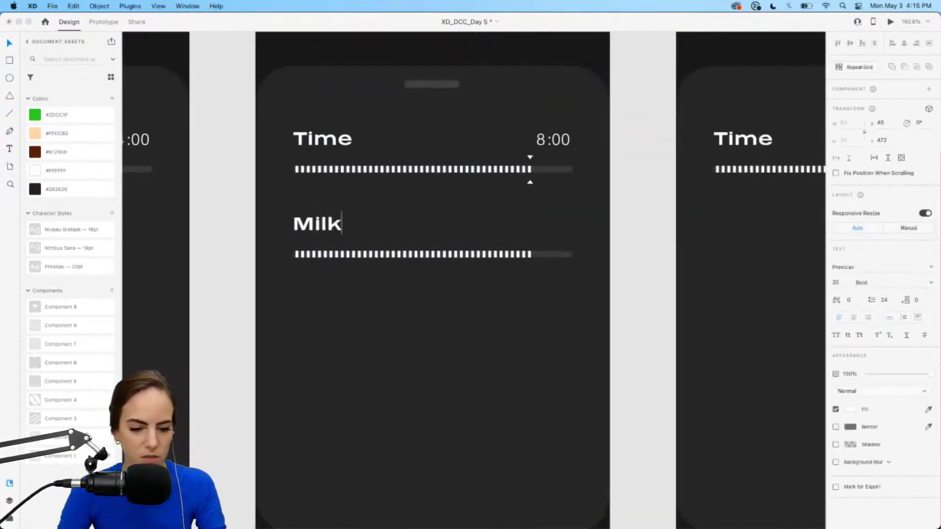
Step: Narrow the mask of the Milk slider's dashed line so that only about the first four ticks show
{"action": "left_click", "coordinate": [530, 257]}
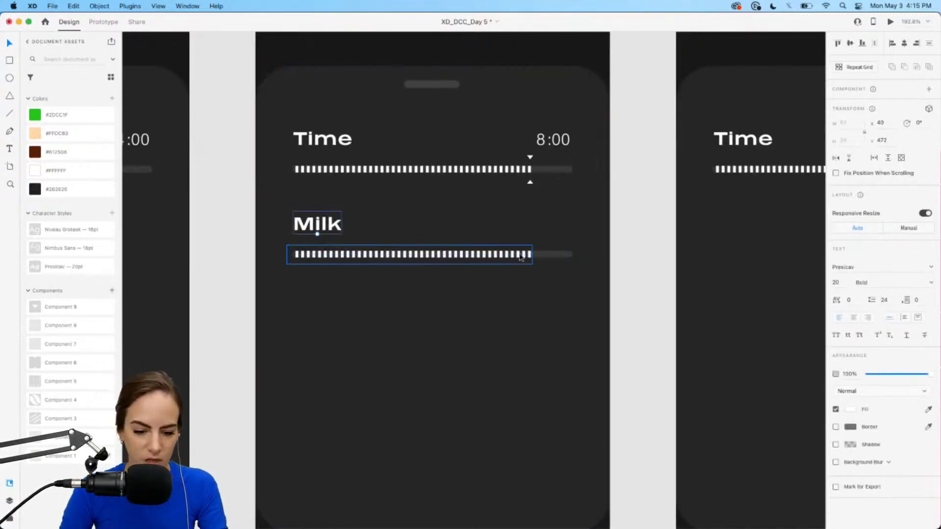
{"action": "double_click", "coordinate": [522, 259]}
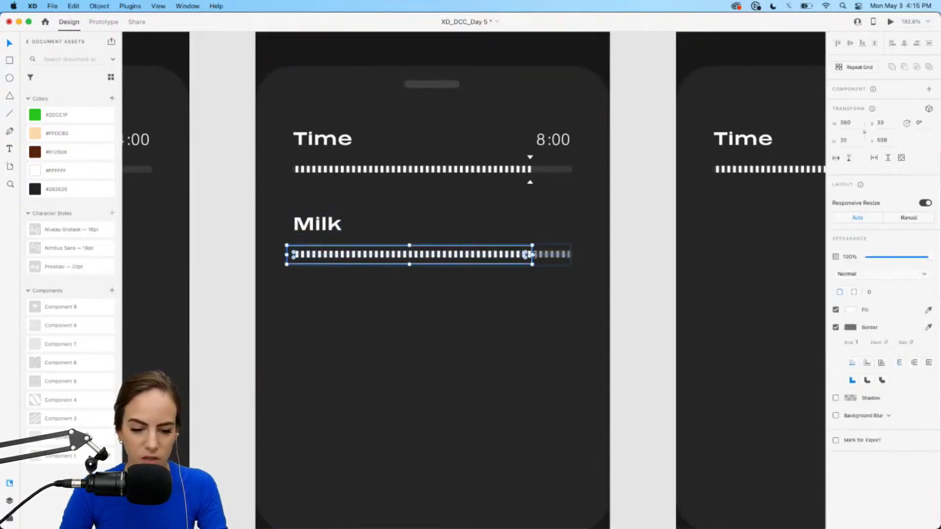
{"action": "left_click_drag", "start_coordinate": [530, 255], "coordinate": [314, 255]}
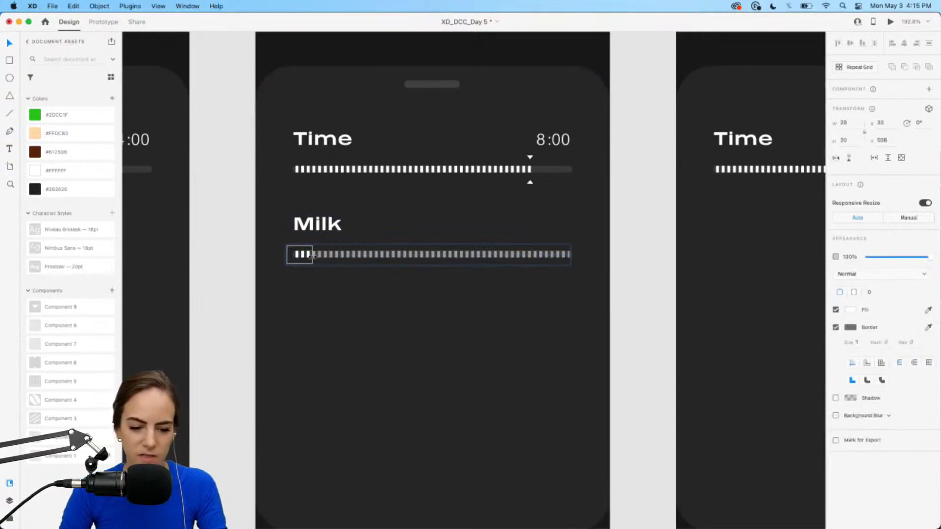
{"action": "left_click", "coordinate": [278, 258]}
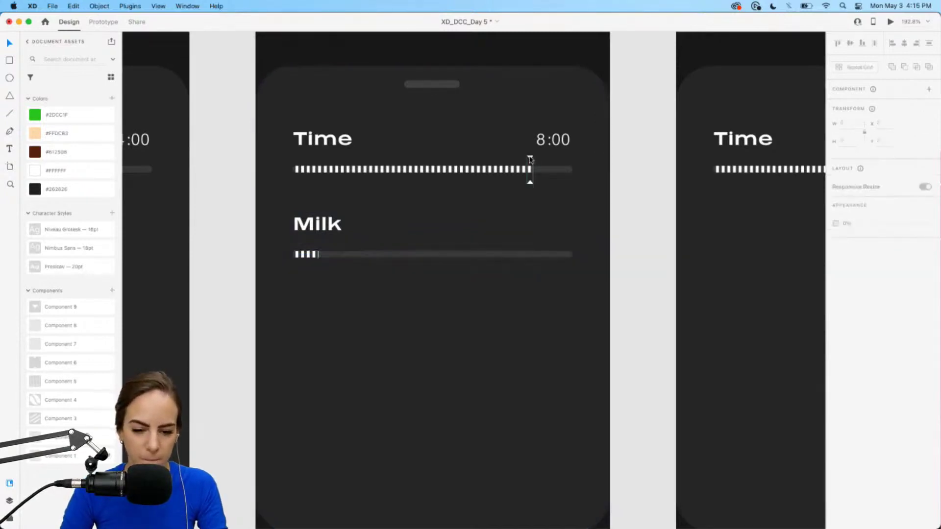
Step: Copy the Time slider's arrow handle onto the Milk slider of the Time artboard, at the end of its visible ticks
{"action": "left_click", "coordinate": [530, 160]}
{"action": "left_click_drag", "start_coordinate": [530, 160], "coordinate": [172, 301]}
{"action": "scroll", "coordinate": [531, 172], "scroll_direction": "up", "scroll_amount": 5}
{"action": "scroll", "coordinate": [172, 301], "scroll_direction": "left", "scroll_amount": 10}
{"action": "scroll", "coordinate": [172, 301], "scroll_direction": "down", "scroll_amount": 3}
{"action": "left_click_drag", "start_coordinate": [703, 146], "coordinate": [363, 218]}
{"action": "scroll", "coordinate": [362, 218], "scroll_direction": "down", "scroll_amount": 5}
{"action": "left_click", "coordinate": [551, 255]}
{"action": "scroll", "coordinate": [551, 256], "scroll_direction": "up", "scroll_amount": 2}
{"action": "scroll", "coordinate": [551, 256], "scroll_direction": "right", "scroll_amount": 2}
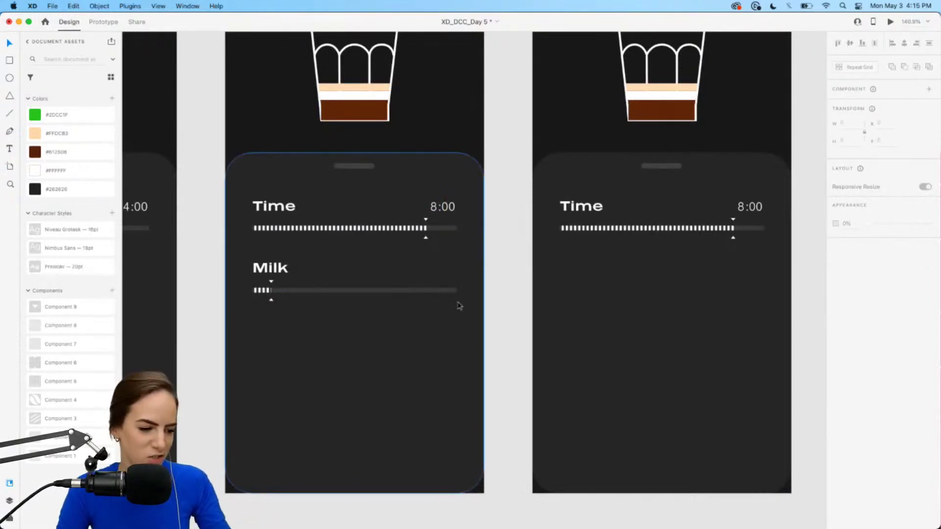
Step: Copy the Milk label and slider from the Time artboard and paste them into the Milk artboard
{"action": "scroll", "coordinate": [489, 305], "scroll_direction": "up", "scroll_amount": 5}
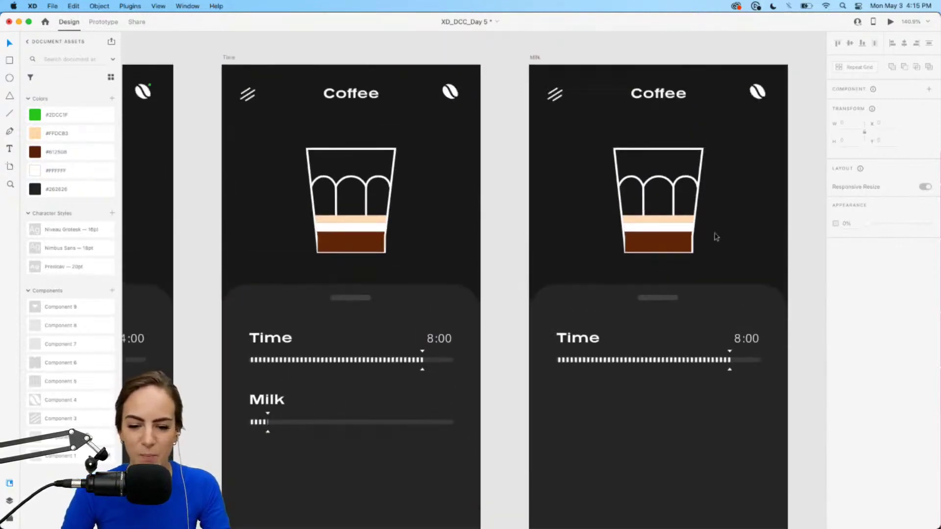
{"action": "scroll", "coordinate": [448, 370], "scroll_direction": "down", "scroll_amount": 6}
{"action": "left_click_drag", "start_coordinate": [513, 322], "coordinate": [240, 220]}
{"action": "scroll", "coordinate": [427, 318], "scroll_direction": "right", "scroll_amount": 3}
{"action": "left_click", "coordinate": [466, 322]}
{"action": "key", "text": "super+v"}
Step: On the Milk artboard, widen the Milk slider's dashed-line mask to nearly full length and move its arrow handle to the new end
{"action": "scroll", "coordinate": [520, 244], "scroll_direction": "up", "scroll_amount": 3}
{"action": "scroll", "coordinate": [343, 239], "scroll_direction": "right", "scroll_amount": 2}
{"action": "left_click", "coordinate": [248, 252]}
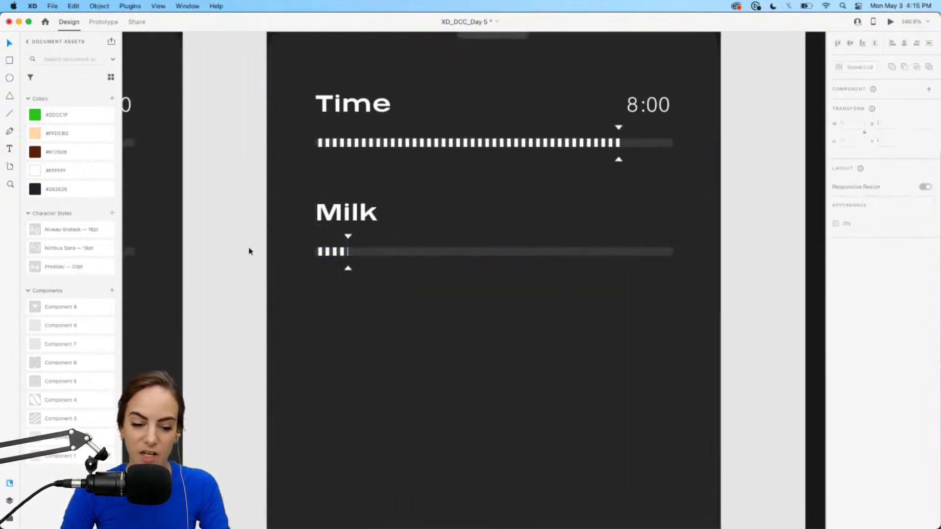
{"action": "double_click", "coordinate": [336, 253]}
{"action": "left_click_drag", "start_coordinate": [344, 251], "coordinate": [633, 252]}
{"action": "left_click_drag", "start_coordinate": [349, 239], "coordinate": [633, 238]}
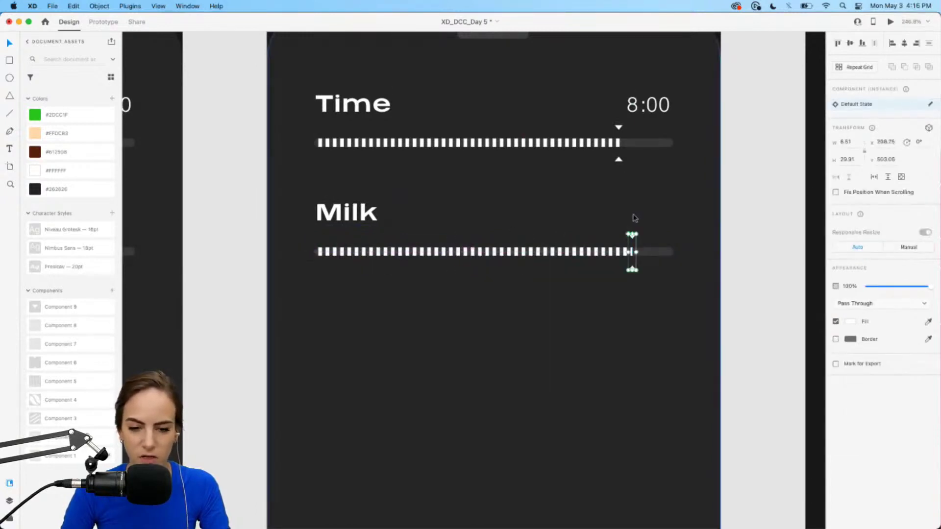
Step: In the Milk artboard's glass illustration, move the cream-coloured foam layer up near the rim
{"action": "scroll", "coordinate": [633, 218], "scroll_direction": "up", "scroll_amount": 10}
{"action": "scroll", "coordinate": [519, 212], "scroll_direction": "down", "scroll_amount": 4}
{"action": "left_click", "coordinate": [512, 172]}
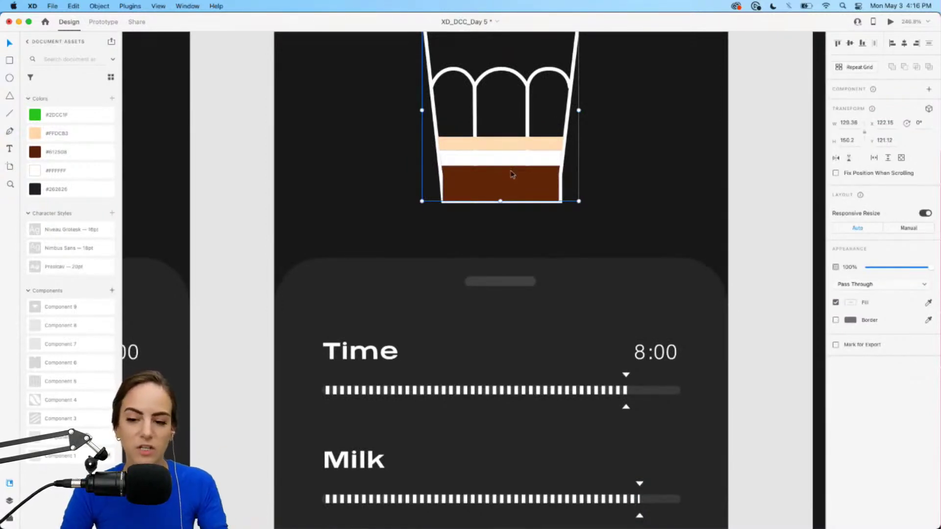
{"action": "double_click", "coordinate": [512, 174]}
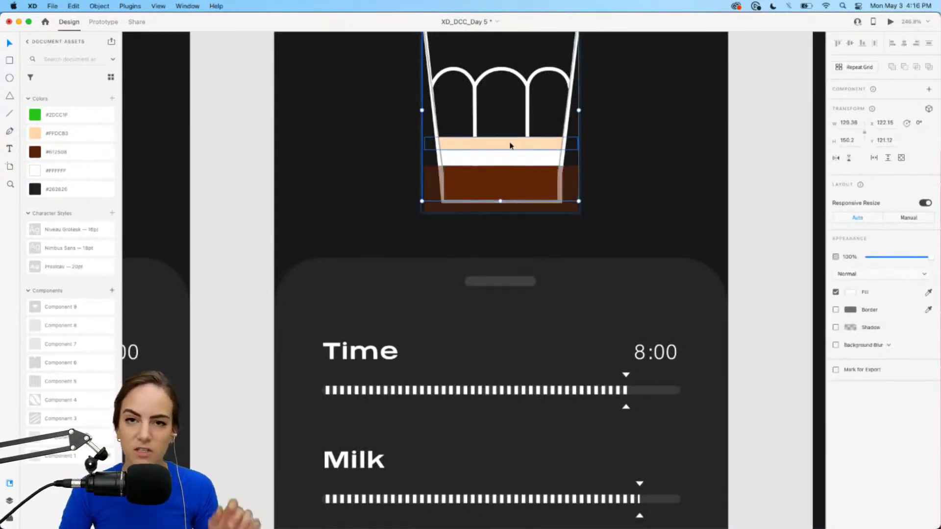
{"action": "scroll", "coordinate": [509, 146], "scroll_direction": "up", "scroll_amount": 2}
{"action": "left_click_drag", "start_coordinate": [490, 177], "coordinate": [487, 91]}
Step: Stretch the white milk layer in the Milk artboard's glass upward until it meets the foam layer
{"action": "left_click", "coordinate": [479, 196]}
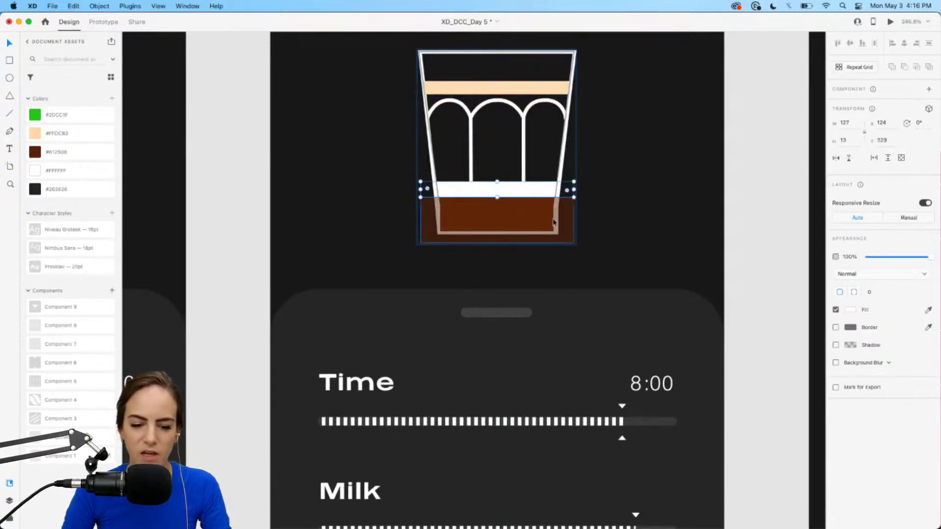
{"action": "left_click_drag", "start_coordinate": [498, 182], "coordinate": [494, 92]}
{"action": "scroll", "coordinate": [494, 92], "scroll_direction": "down", "scroll_amount": 5}
{"action": "left_click", "coordinate": [630, 137]}
{"action": "scroll", "coordinate": [631, 138], "scroll_direction": "down", "scroll_amount": 3}
{"action": "scroll", "coordinate": [632, 138], "scroll_direction": "left", "scroll_amount": 5}
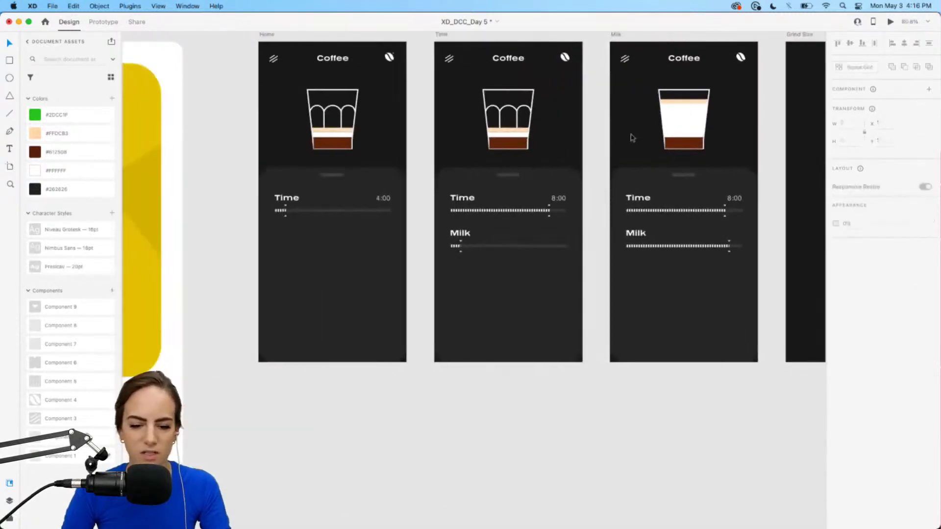
Step: Copy the Milk label and short slider from the Time artboard and paste them into the Home artboard below the Time slider
{"action": "scroll", "coordinate": [337, 210], "scroll_direction": "right", "scroll_amount": 2}
{"action": "scroll", "coordinate": [337, 210], "scroll_direction": "up", "scroll_amount": 1}
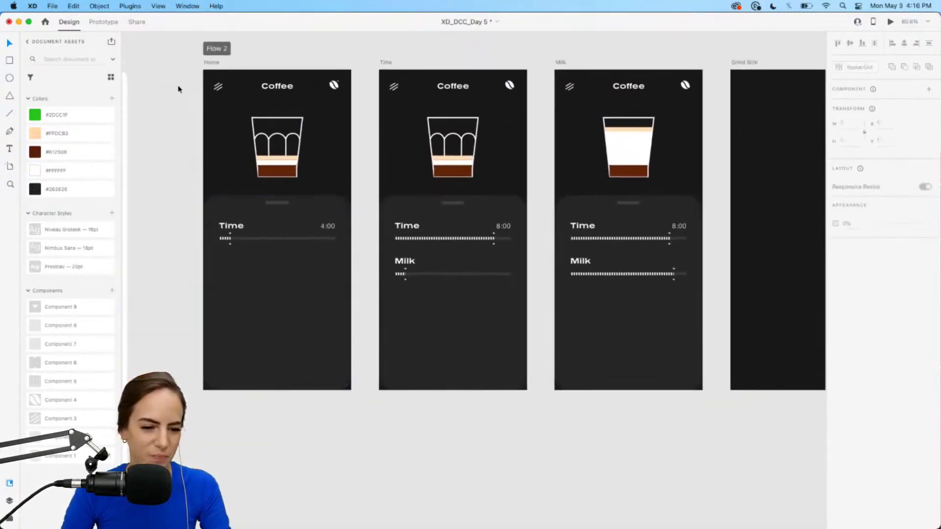
{"action": "left_click", "coordinate": [108, 23]}
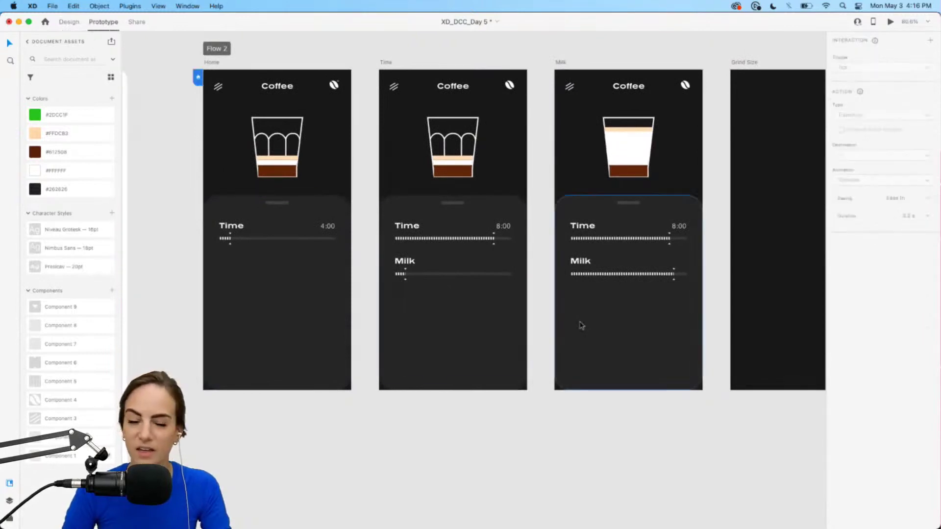
{"action": "scroll", "coordinate": [432, 277], "scroll_direction": "up", "scroll_amount": 3}
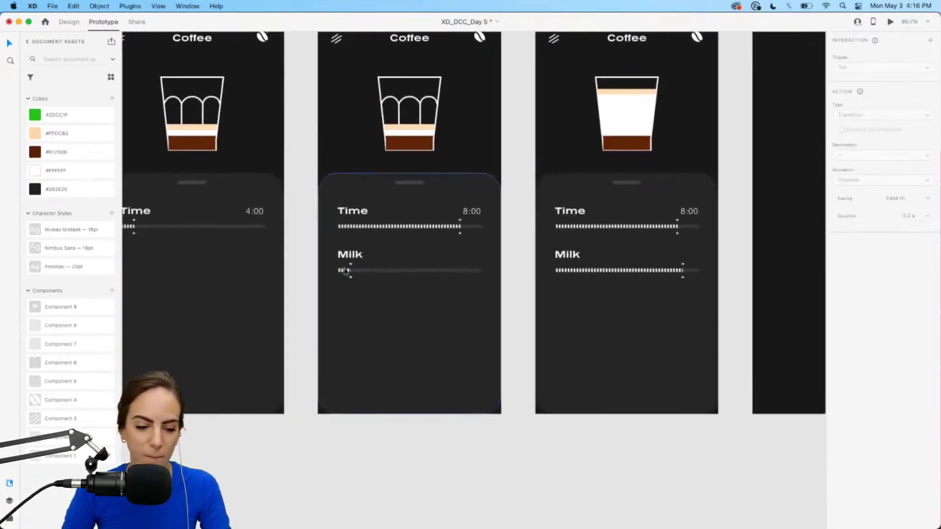
{"action": "left_click", "coordinate": [69, 23]}
{"action": "scroll", "coordinate": [405, 250], "scroll_direction": "left", "scroll_amount": 3}
{"action": "left_click_drag", "start_coordinate": [406, 250], "coordinate": [601, 295]}
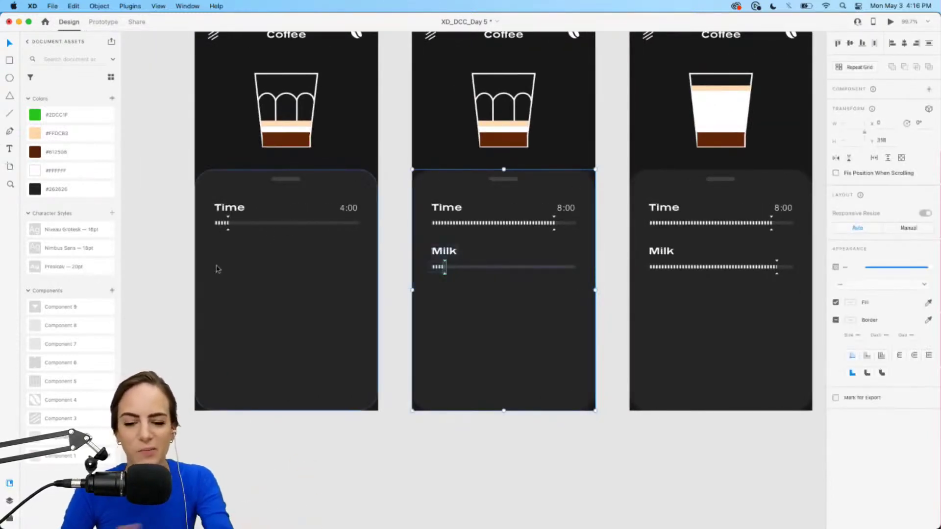
{"action": "key", "text": "Return"}
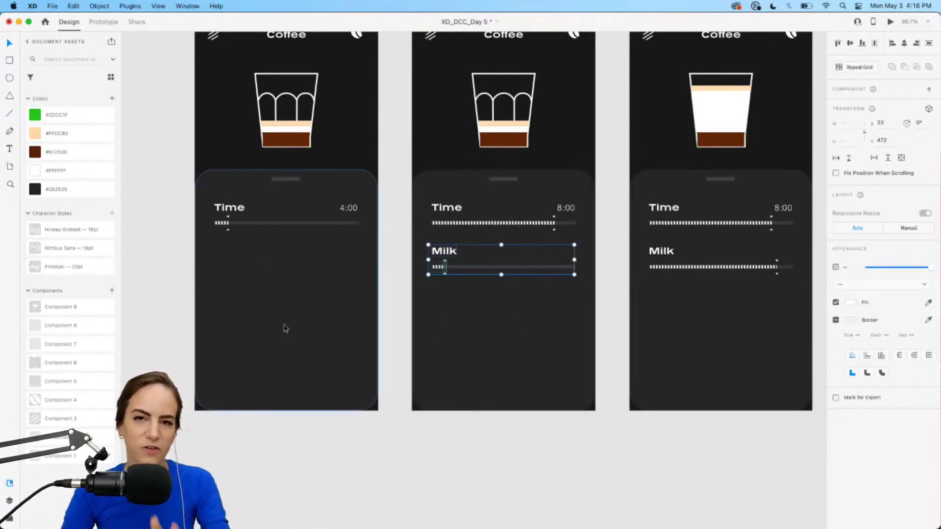
{"action": "left_click", "coordinate": [340, 332]}
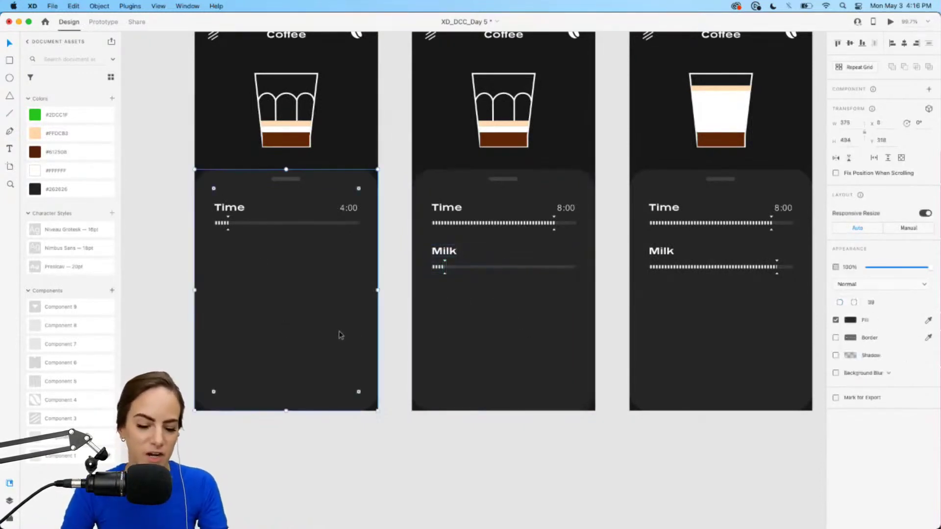
{"action": "key", "text": "ctrl+v"}
{"action": "scroll", "coordinate": [381, 318], "scroll_direction": "up", "scroll_amount": 2}
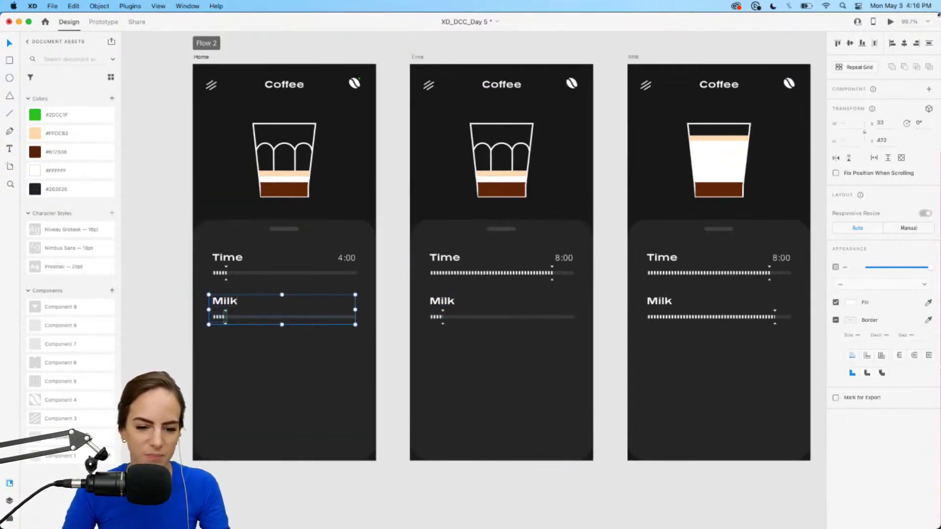
Step: In prototype mode, remove the link from the Home artboard's Milk slider handle to the Time artboard
{"action": "left_click", "coordinate": [891, 23]}
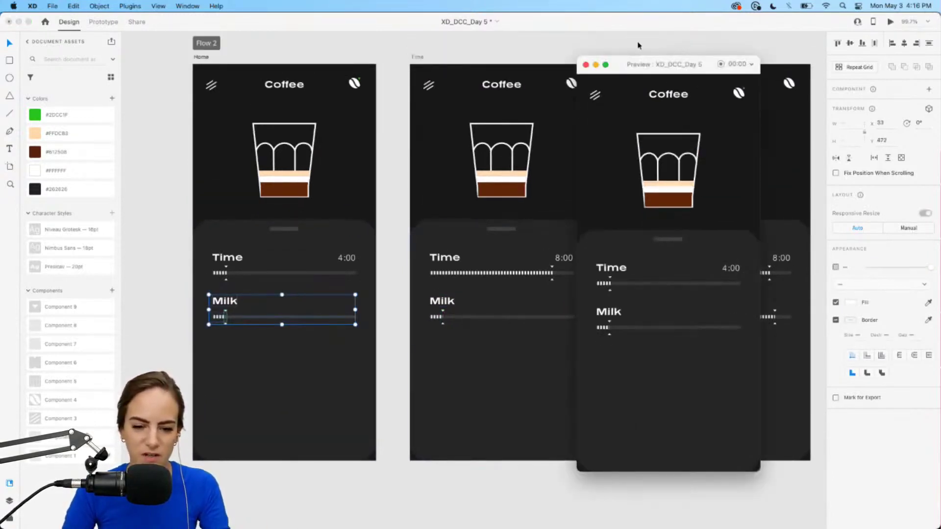
{"action": "left_click", "coordinate": [586, 66]}
{"action": "left_click", "coordinate": [103, 22]}
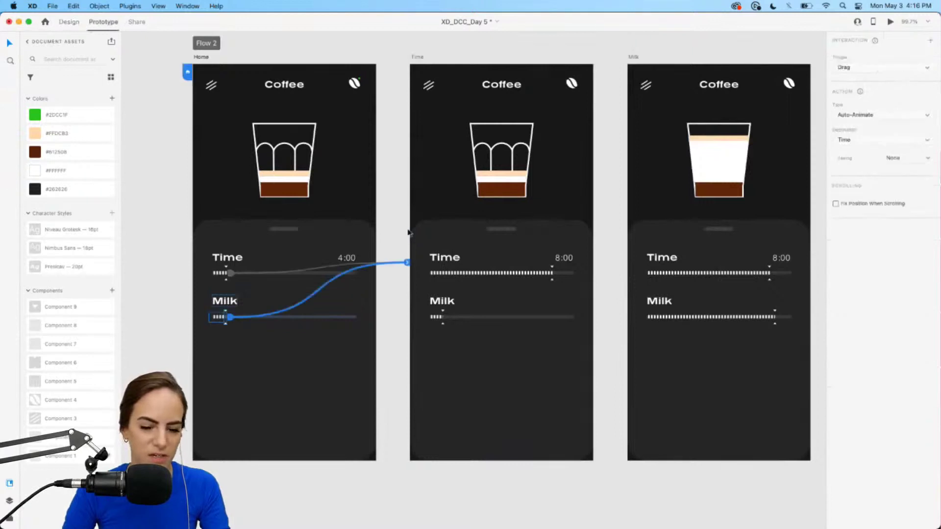
{"action": "scroll", "coordinate": [277, 234], "scroll_direction": "right", "scroll_amount": 5}
{"action": "scroll", "coordinate": [277, 233], "scroll_direction": "down", "scroll_amount": 1}
{"action": "left_click", "coordinate": [286, 260]}
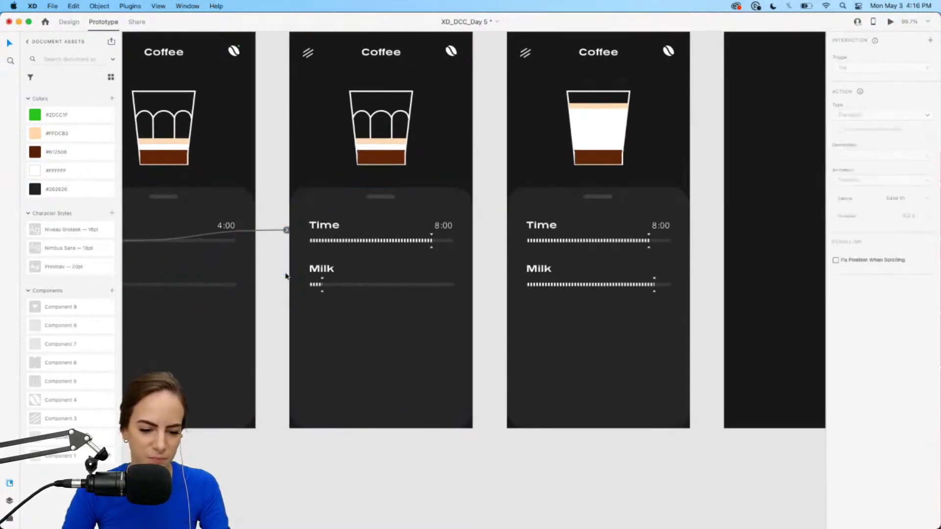
Step: Link the Time artboard's Milk slider handle to the Milk artboard with a Drag trigger and Auto-Animate action
{"action": "scroll", "coordinate": [294, 304], "scroll_direction": "up", "scroll_amount": 5}
{"action": "left_click", "coordinate": [246, 261]}
{"action": "left_click_drag", "start_coordinate": [250, 263], "coordinate": [648, 328]}
{"action": "key", "text": "super+0"}
{"action": "scroll", "coordinate": [648, 328], "scroll_direction": "right", "scroll_amount": 5}
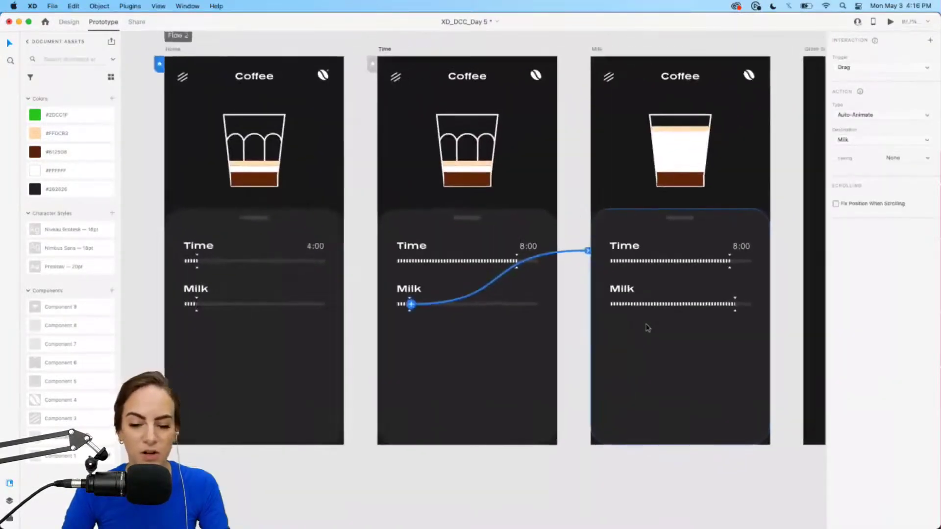
{"action": "left_click", "coordinate": [850, 69]}
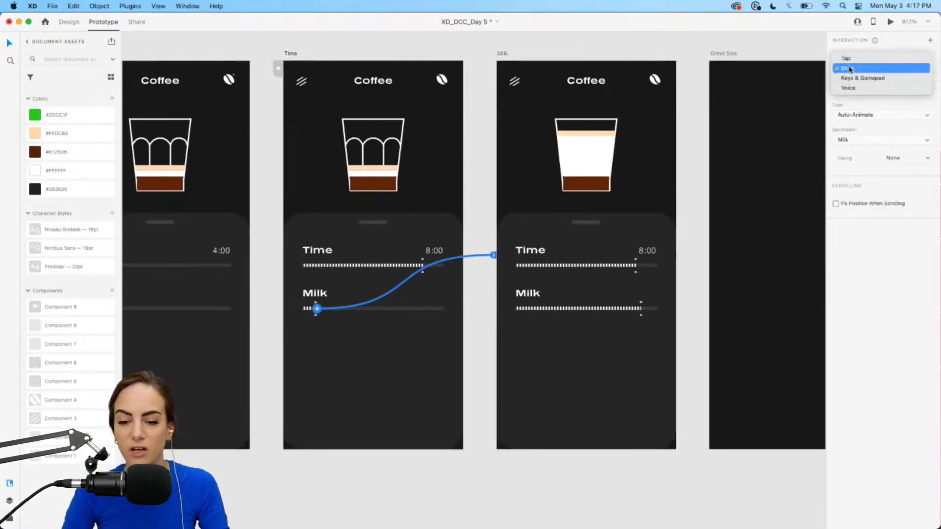
{"action": "left_click", "coordinate": [876, 69]}
{"action": "left_click", "coordinate": [852, 116]}
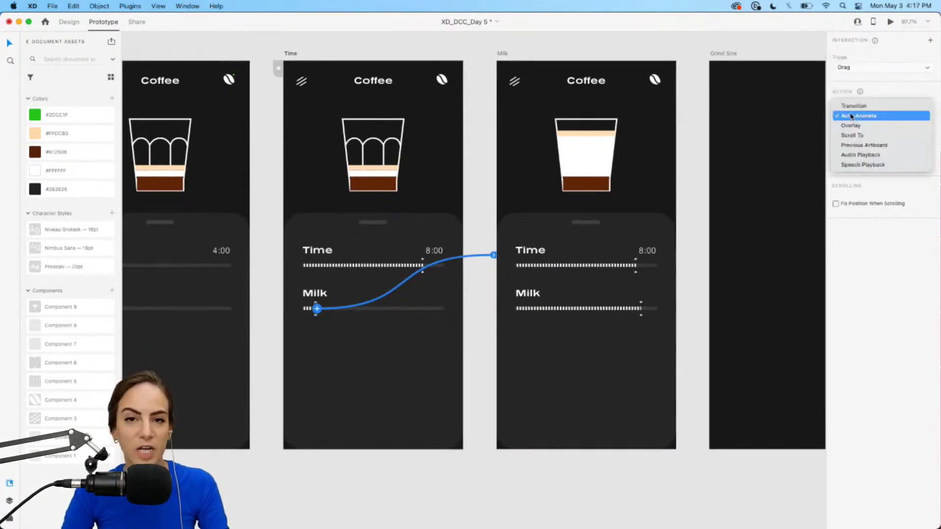
{"action": "left_click", "coordinate": [852, 117]}
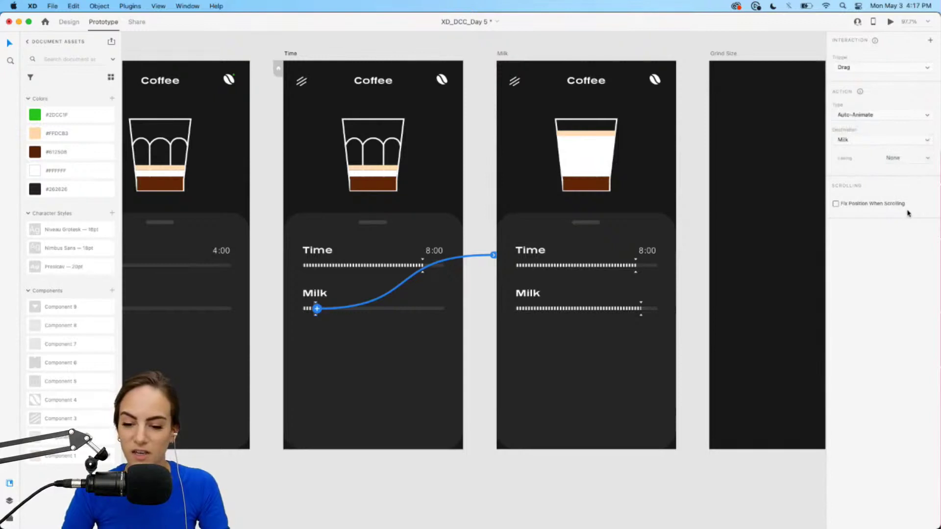
{"action": "left_click", "coordinate": [703, 308]}
Step: Preview the prototype from the Home artboard and test moving the Time slider and the Milk slider to their far ends
{"action": "scroll", "coordinate": [697, 315], "scroll_direction": "left", "scroll_amount": 5}
{"action": "left_click", "coordinate": [354, 230]}
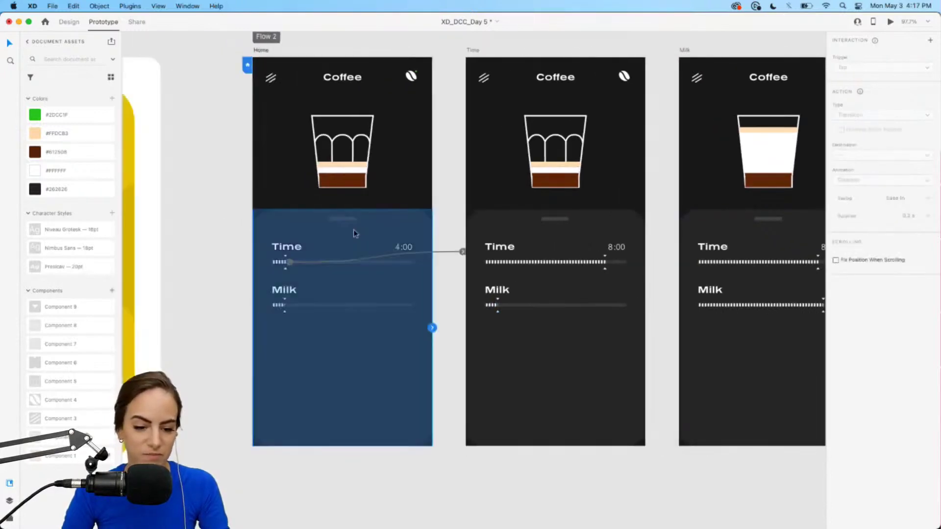
{"action": "left_click", "coordinate": [891, 23]}
{"action": "scroll", "coordinate": [402, 237], "scroll_direction": "down", "scroll_amount": 10}
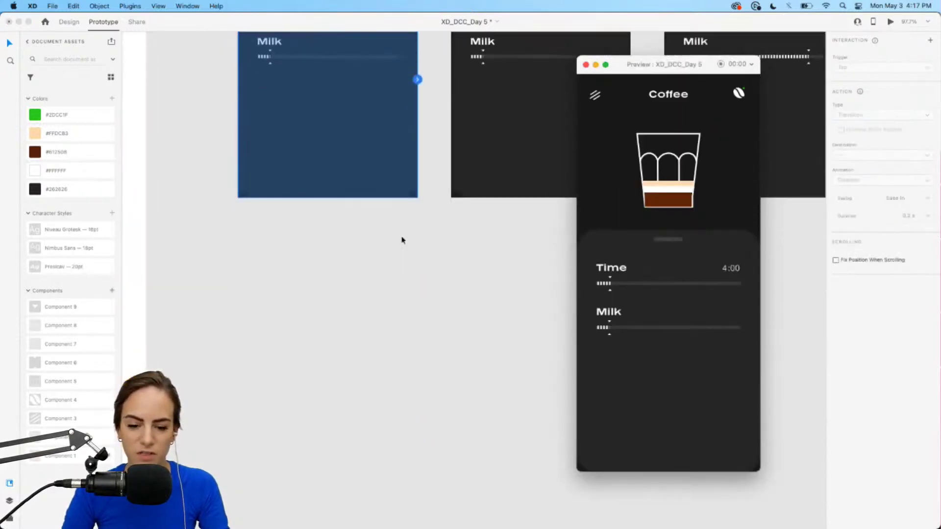
{"action": "left_click_drag", "start_coordinate": [644, 62], "coordinate": [622, 67]}
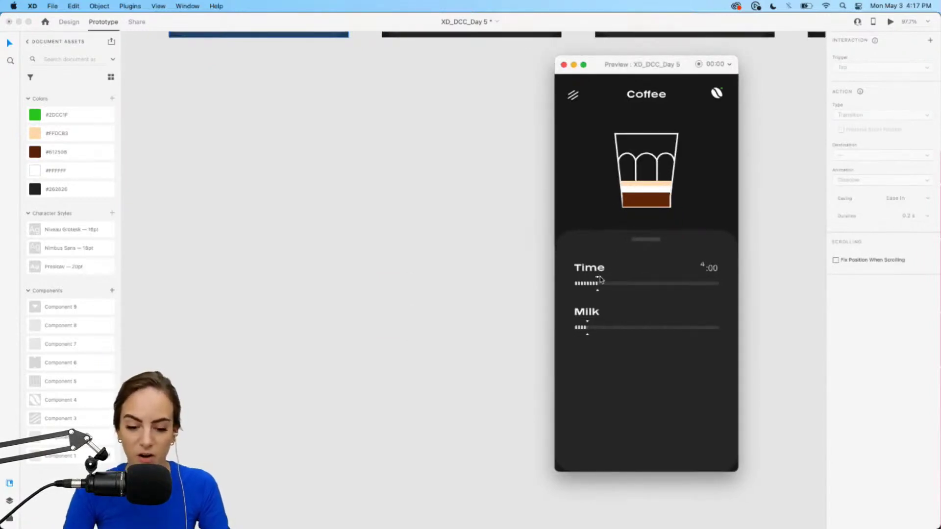
{"action": "left_click_drag", "start_coordinate": [616, 280], "coordinate": [700, 278]}
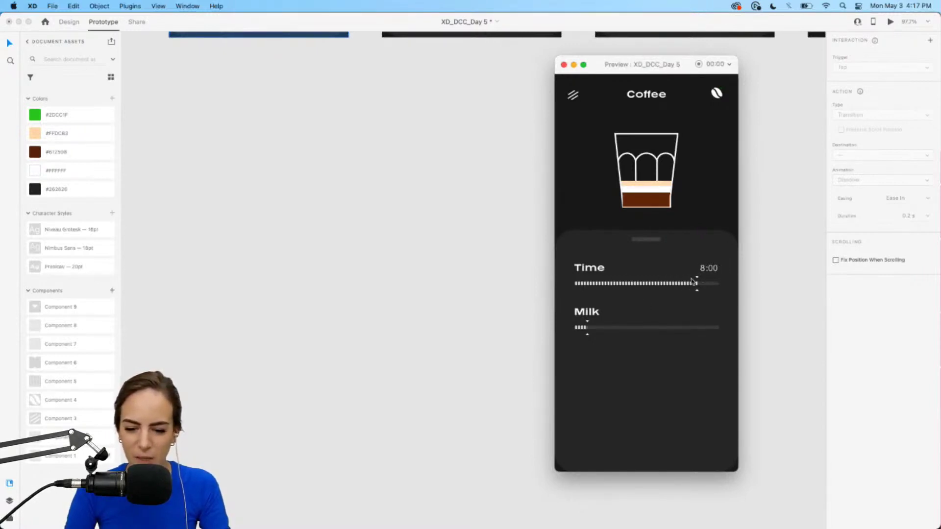
{"action": "left_click_drag", "start_coordinate": [588, 323], "coordinate": [725, 322]}
{"action": "left_click", "coordinate": [563, 66]}
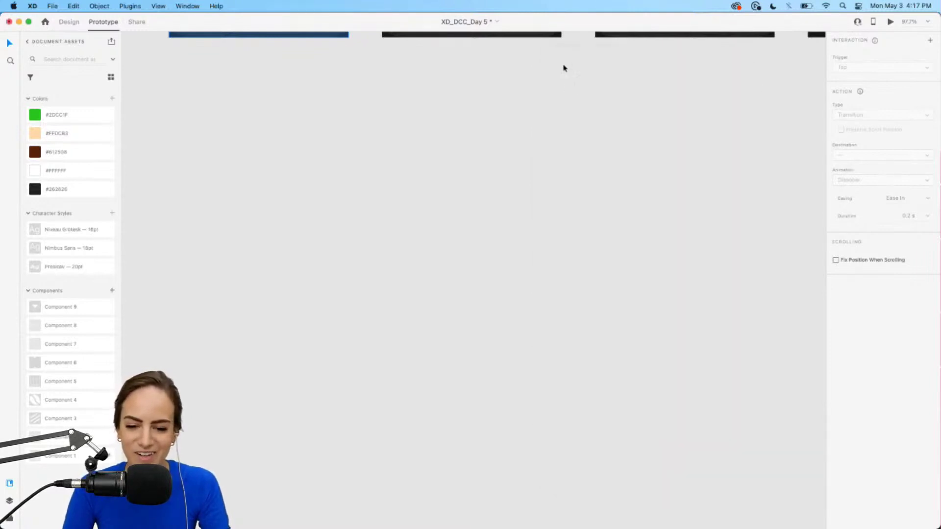
{"action": "scroll", "coordinate": [568, 162], "scroll_direction": "up", "scroll_amount": 5}
{"action": "scroll", "coordinate": [568, 162], "scroll_direction": "left", "scroll_amount": 3}
{"action": "scroll", "coordinate": [570, 162], "scroll_direction": "up", "scroll_amount": 5}
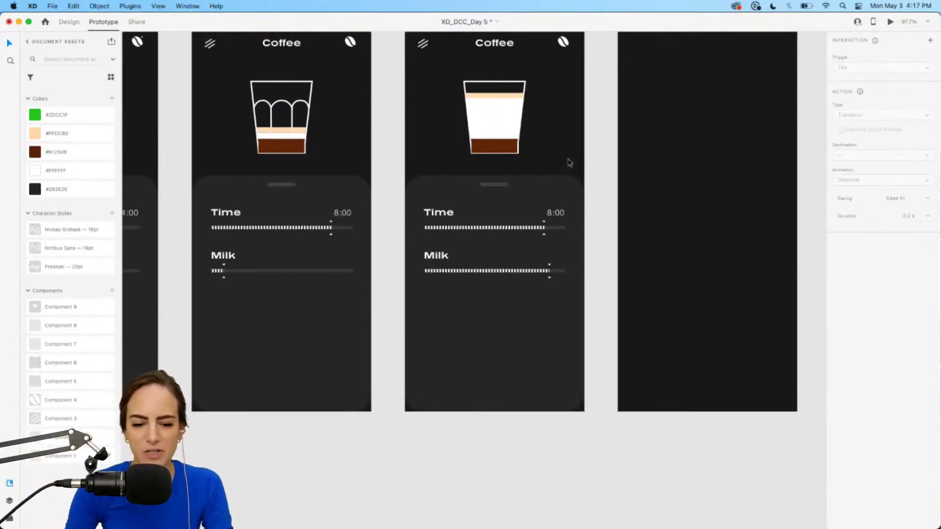
{"action": "scroll", "coordinate": [569, 162], "scroll_direction": "up", "scroll_amount": 1}
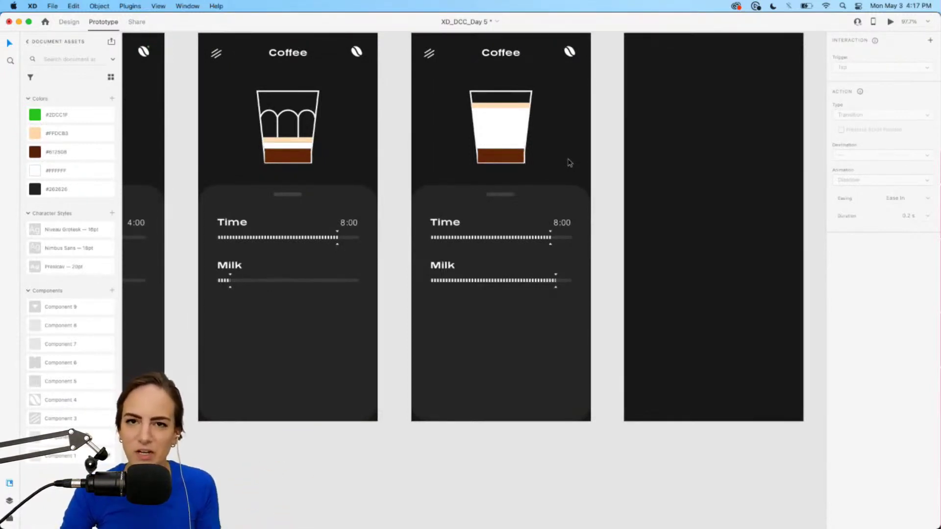
{"action": "scroll", "coordinate": [569, 162], "scroll_direction": "left", "scroll_amount": 3}
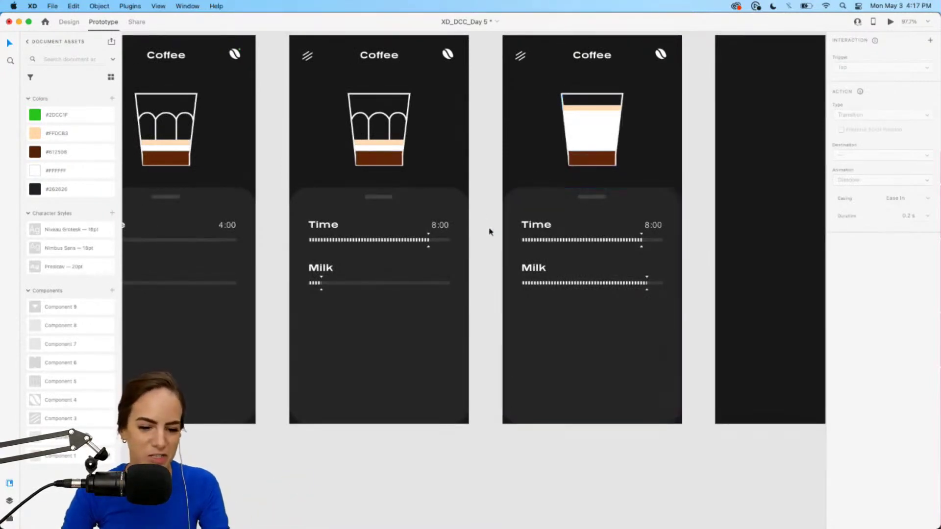
{"action": "scroll", "coordinate": [489, 232], "scroll_direction": "right", "scroll_amount": 2}
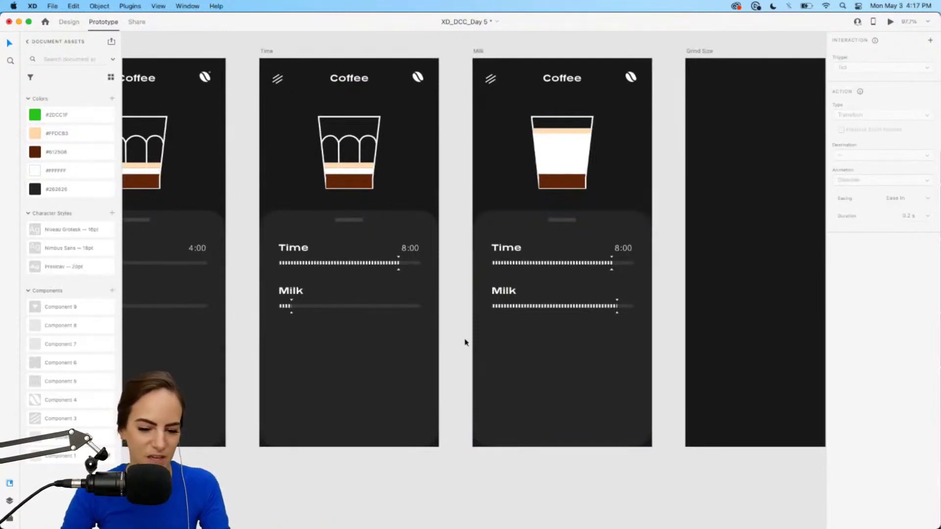
{"action": "scroll", "coordinate": [465, 341], "scroll_direction": "right", "scroll_amount": 4}
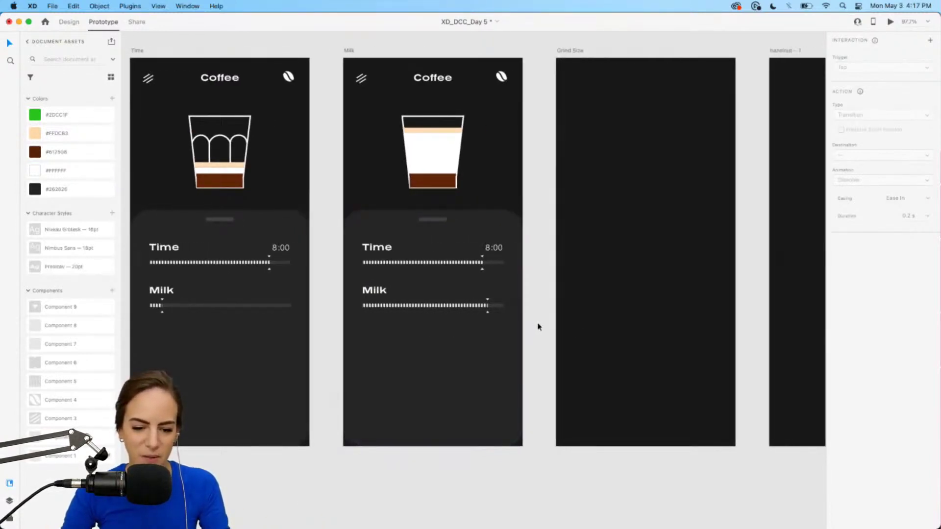
{"action": "scroll", "coordinate": [538, 327], "scroll_direction": "left", "scroll_amount": 2}
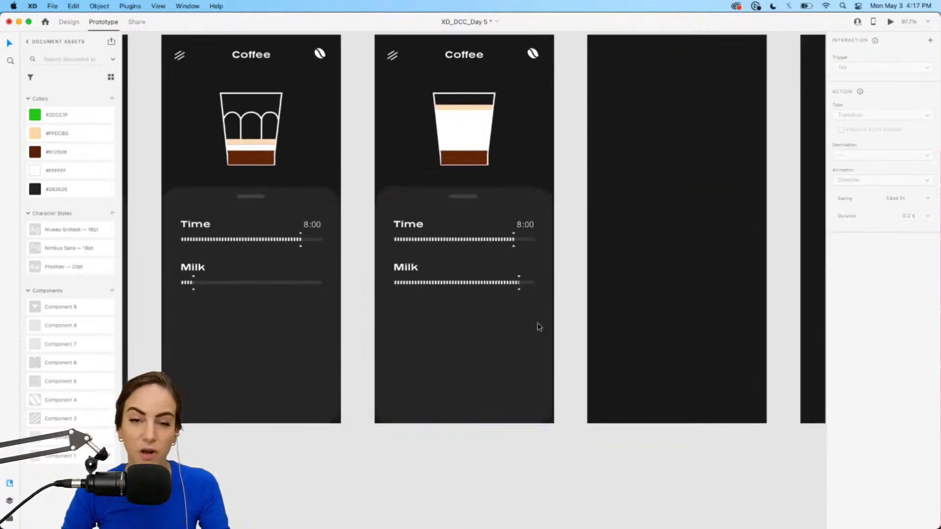
Step: In design mode, duplicate the Milk label and slider on the Milk artboard and place the copy directly below the original
{"action": "left_click", "coordinate": [570, 290]}
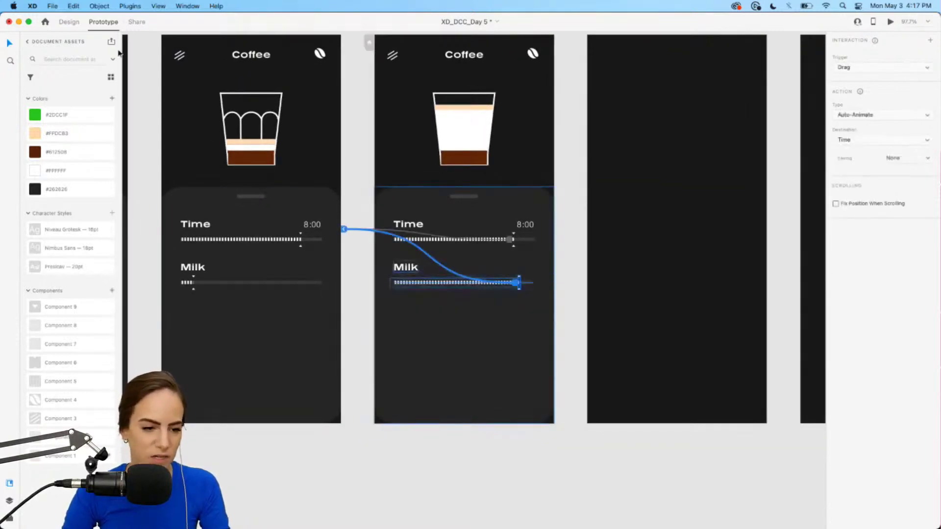
{"action": "left_click", "coordinate": [66, 22]}
{"action": "left_click", "coordinate": [576, 314]}
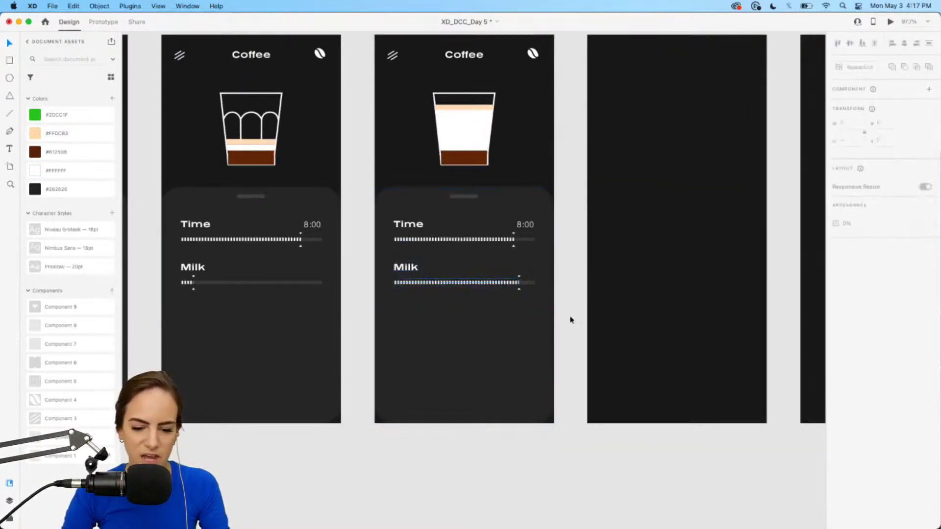
{"action": "scroll", "coordinate": [585, 357], "scroll_direction": "up", "scroll_amount": 3}
{"action": "left_click", "coordinate": [585, 417]}
{"action": "left_click_drag", "start_coordinate": [579, 364], "coordinate": [444, 337]}
{"action": "double_click", "coordinate": [523, 337]}
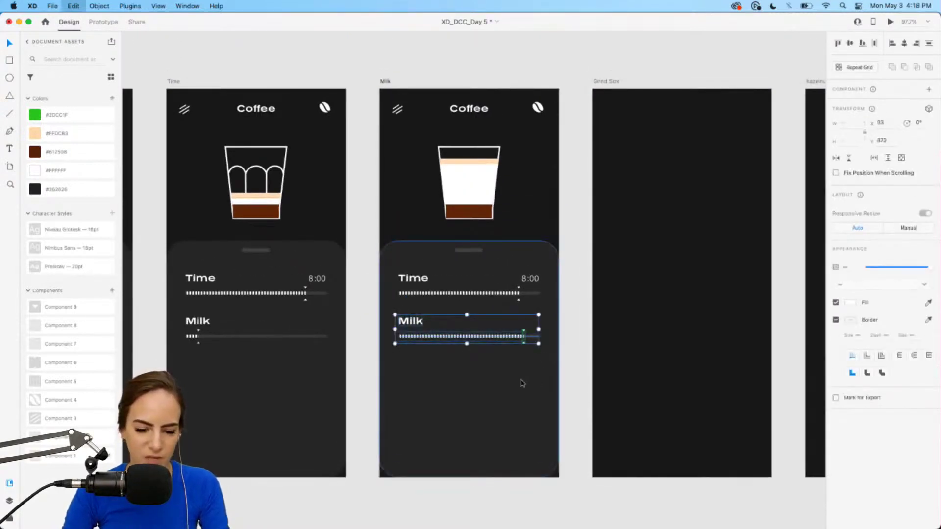
{"action": "scroll", "coordinate": [429, 370], "scroll_direction": "up", "scroll_amount": 5}
{"action": "scroll", "coordinate": [430, 369], "scroll_direction": "down", "scroll_amount": 1}
{"action": "left_click_drag", "start_coordinate": [402, 194], "coordinate": [402, 268], "text": "alt"}
Step: Change the duplicated slider's label to "Grind Size"
{"action": "left_click", "coordinate": [302, 273]}
{"action": "double_click", "coordinate": [394, 266]}
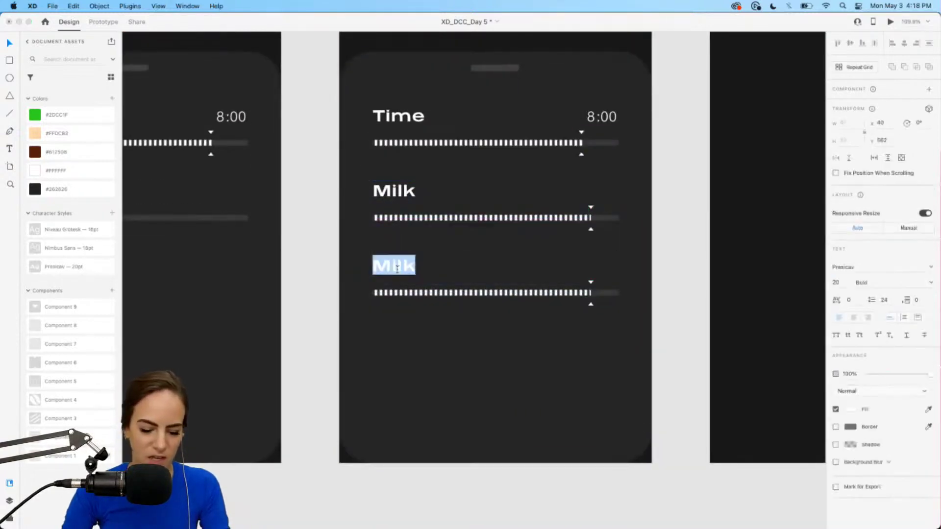
{"action": "type", "text": "Grind Size"}
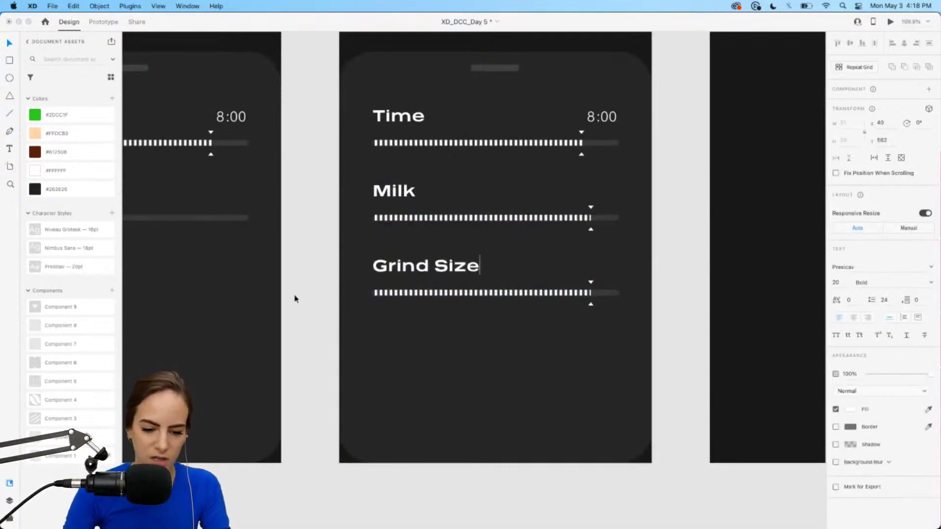
{"action": "key", "text": "Escape"}
Step: Duplicate the Time value text below the Grind Size slider and change the copy's text to "S"
{"action": "scroll", "coordinate": [289, 248], "scroll_direction": "up", "scroll_amount": 2}
{"action": "scroll", "coordinate": [289, 248], "scroll_direction": "right", "scroll_amount": 4}
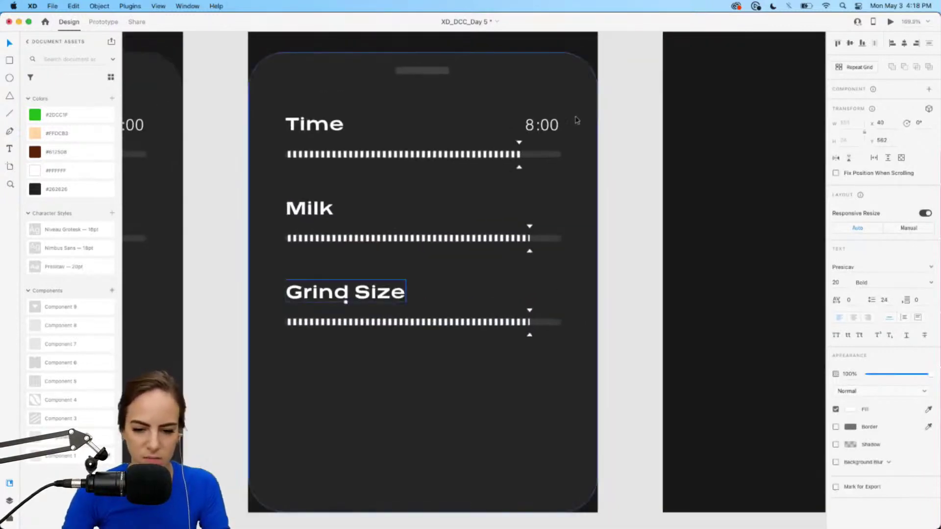
{"action": "double_click", "coordinate": [558, 128]}
{"action": "left_click_drag", "start_coordinate": [558, 128], "coordinate": [293, 364], "text": "alt"}
{"action": "double_click", "coordinate": [300, 361]}
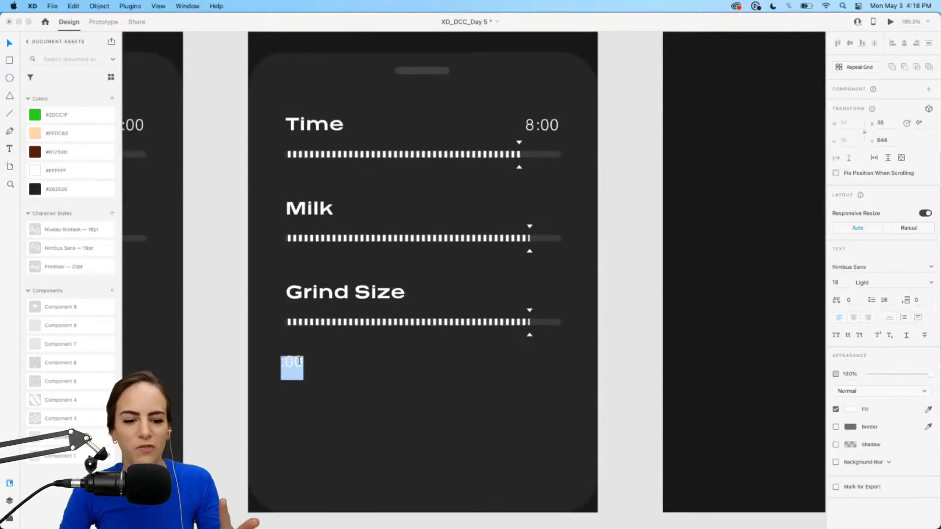
{"action": "key", "text": "Escape"}
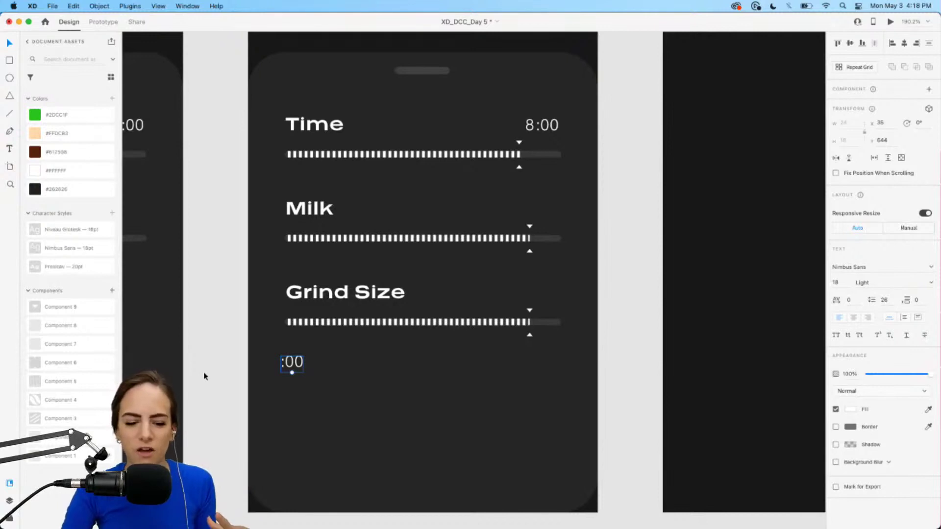
{"action": "scroll", "coordinate": [292, 356], "scroll_direction": "up", "scroll_amount": 2}
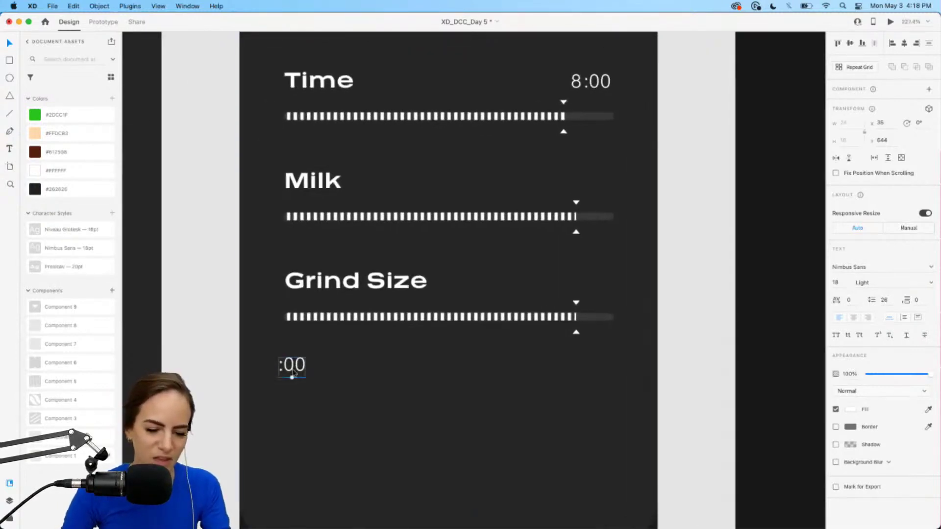
{"action": "key", "text": "super+a"}
{"action": "type", "text": "S"}
{"action": "left_click", "coordinate": [220, 378]}
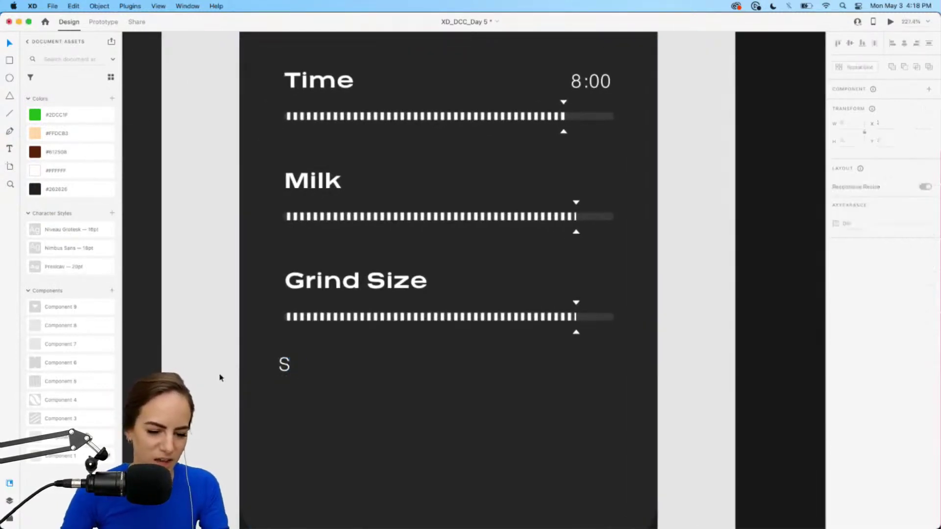
Step: Move the S label to the start of the Grind Size slider and shorten the striped fill from that end to clear it
{"action": "left_click_drag", "start_coordinate": [291, 368], "coordinate": [291, 322]}
{"action": "left_click", "coordinate": [294, 317], "text": "shift"}
{"action": "key", "text": "super+g"}
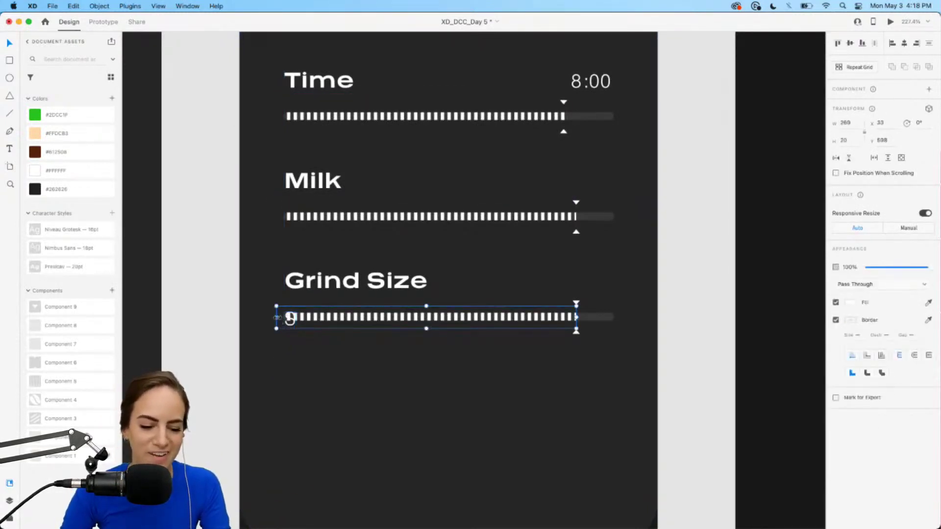
{"action": "left_click_drag", "start_coordinate": [277, 318], "coordinate": [288, 317]}
{"action": "left_click", "coordinate": [686, 331]}
{"action": "left_click", "coordinate": [506, 357]}
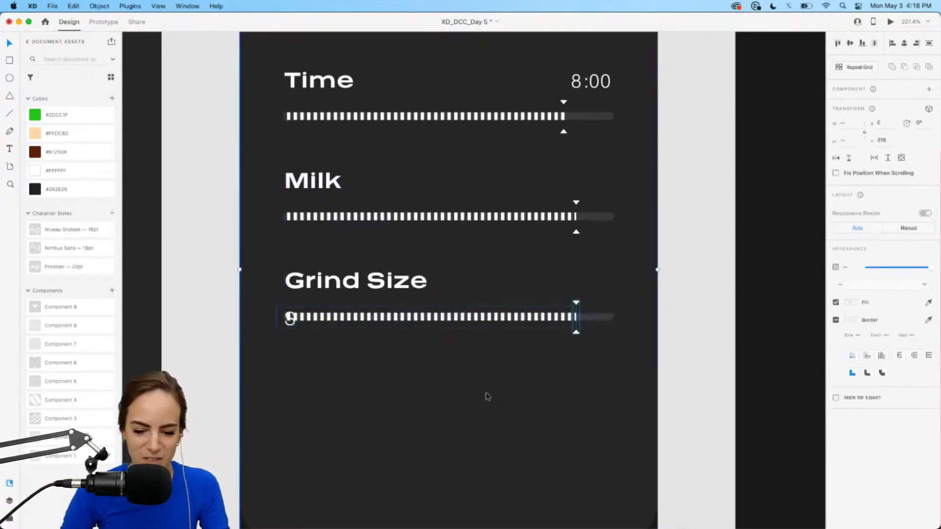
{"action": "left_click", "coordinate": [295, 320]}
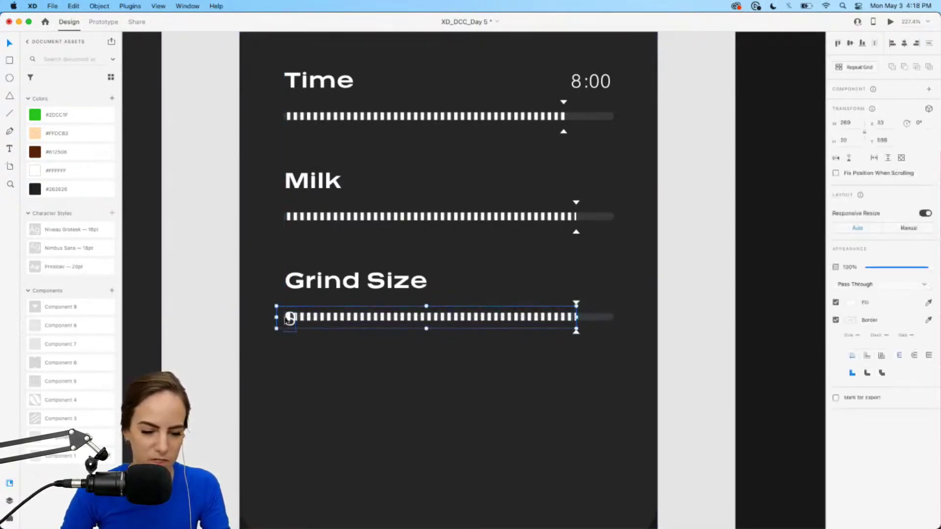
{"action": "left_click_drag", "start_coordinate": [277, 317], "coordinate": [308, 317]}
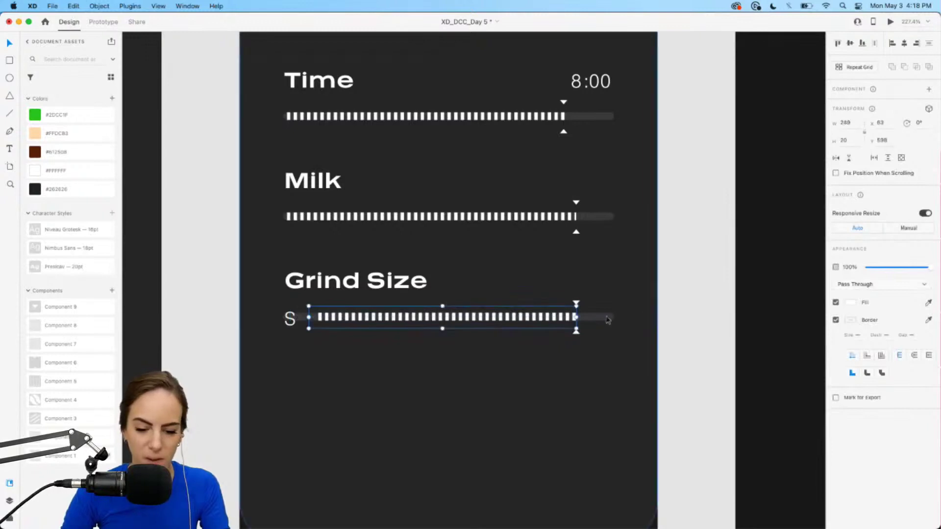
Step: Shorten the Grind Size slider's background track at both ends to leave room for the end labels
{"action": "left_click", "coordinate": [580, 322]}
{"action": "left_click_drag", "start_coordinate": [290, 319], "coordinate": [319, 318]}
{"action": "left_click_drag", "start_coordinate": [590, 321], "coordinate": [583, 319]}
Step: Duplicate the S label to the far end of the Grind Size slider and change its text to "L"
{"action": "left_click", "coordinate": [290, 322]}
{"action": "left_click_drag", "start_coordinate": [289, 329], "coordinate": [610, 313]}
{"action": "double_click", "coordinate": [610, 319]}
{"action": "type", "text": "L"}
{"action": "key", "text": "Escape"}
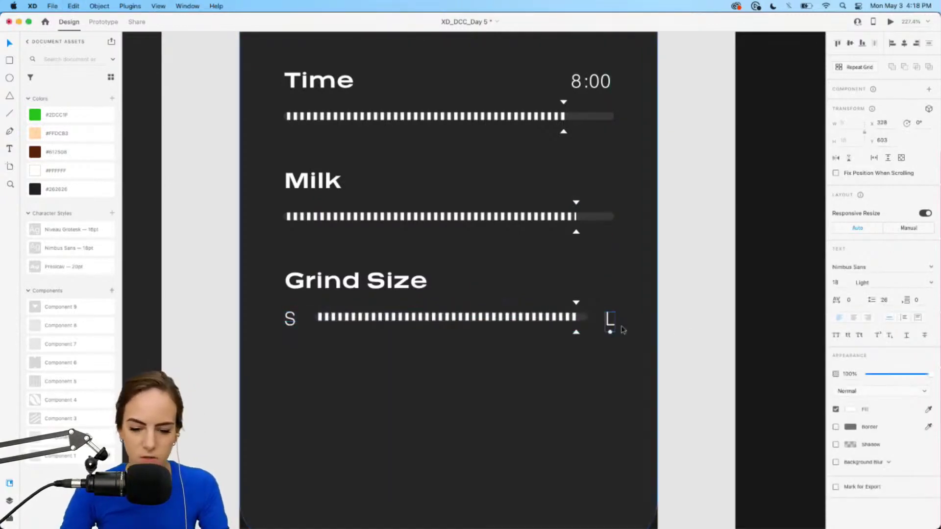
Step: Lower the opacity of the S and L labels together to about half
{"action": "left_click", "coordinate": [289, 318], "text": "shift"}
{"action": "left_click", "coordinate": [892, 372]}
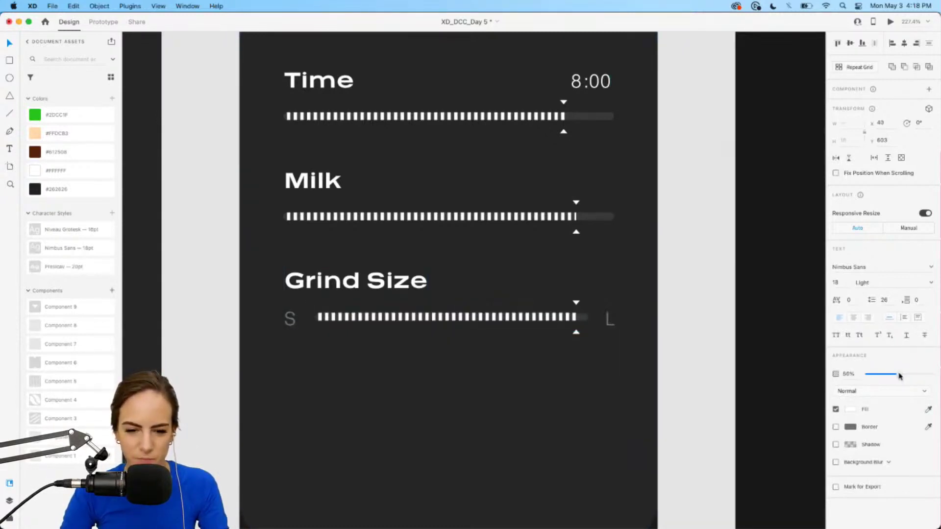
{"action": "left_click_drag", "start_coordinate": [900, 376], "coordinate": [900, 377]}
{"action": "left_click", "coordinate": [690, 366]}
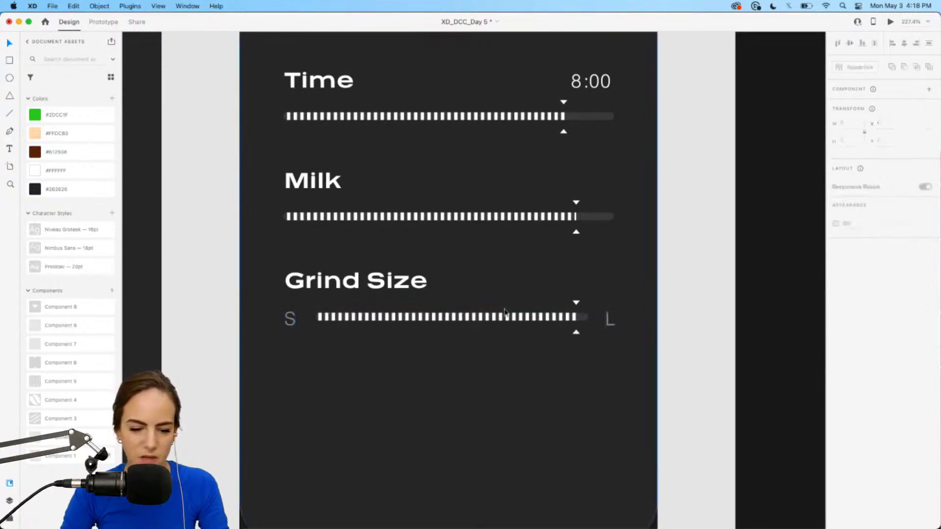
Step: Copy the Milk artboard's complete contents and paste them into the empty Grind Size artboard
{"action": "scroll", "coordinate": [690, 367], "scroll_direction": "up", "scroll_amount": 5}
{"action": "scroll", "coordinate": [735, 294], "scroll_direction": "left", "scroll_amount": 3}
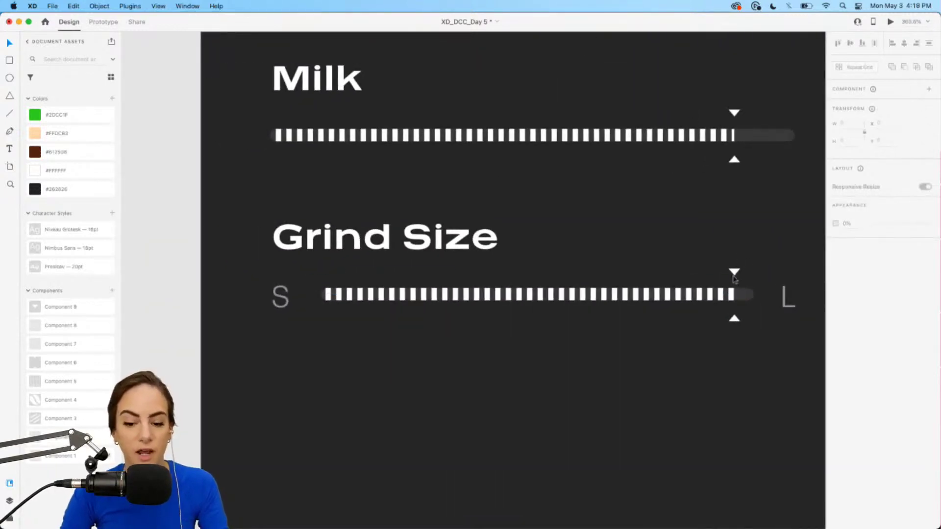
{"action": "scroll", "coordinate": [733, 314], "scroll_direction": "down", "scroll_amount": 5}
{"action": "scroll", "coordinate": [734, 314], "scroll_direction": "right", "scroll_amount": 5}
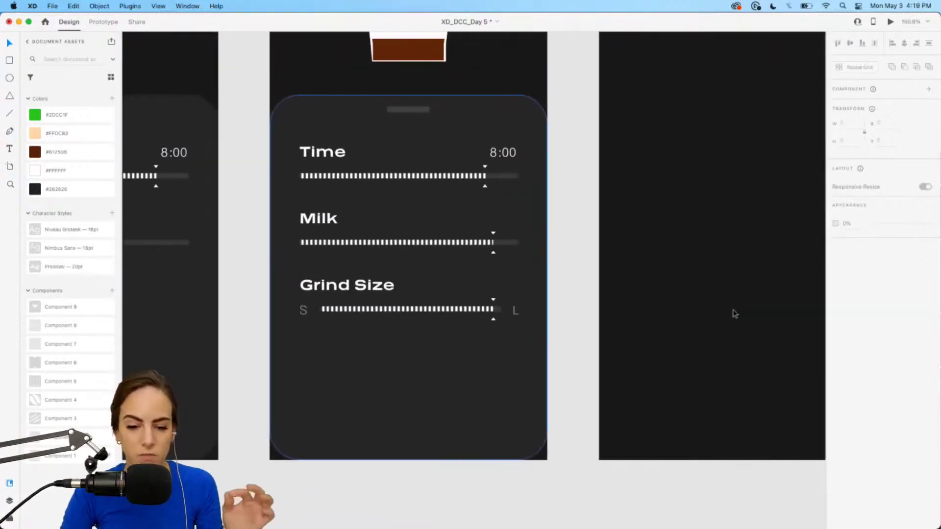
{"action": "scroll", "coordinate": [561, 317], "scroll_direction": "down", "scroll_amount": 5}
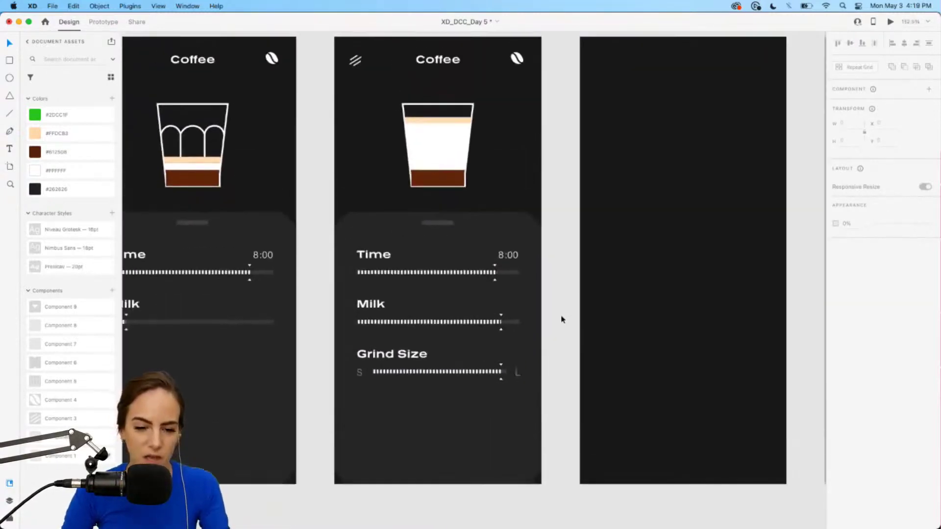
{"action": "left_click_drag", "start_coordinate": [555, 385], "coordinate": [408, 133]}
{"action": "scroll", "coordinate": [567, 228], "scroll_direction": "right", "scroll_amount": 5}
{"action": "left_click", "coordinate": [567, 228]}
{"action": "key", "text": "super+v"}
{"action": "scroll", "coordinate": [528, 236], "scroll_direction": "up", "scroll_amount": 5}
{"action": "scroll", "coordinate": [529, 236], "scroll_direction": "down", "scroll_amount": 5}
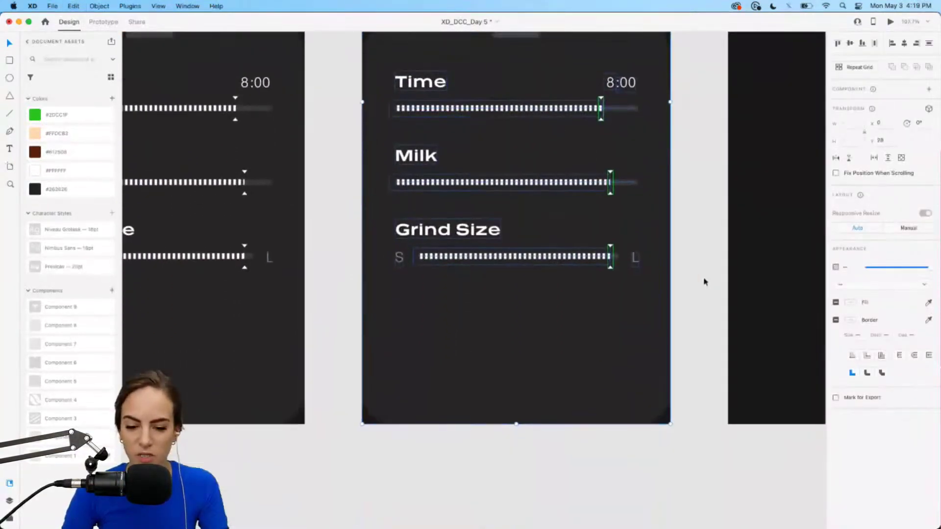
Step: On the Grind Size artboard, move the Grind Size handle toward S and shorten the striped fill's mask to end at the handle
{"action": "left_click", "coordinate": [706, 280]}
{"action": "scroll", "coordinate": [532, 279], "scroll_direction": "up", "scroll_amount": 5}
{"action": "left_click_drag", "start_coordinate": [672, 219], "coordinate": [558, 219]}
{"action": "left_click_drag", "start_coordinate": [434, 223], "coordinate": [429, 223]}
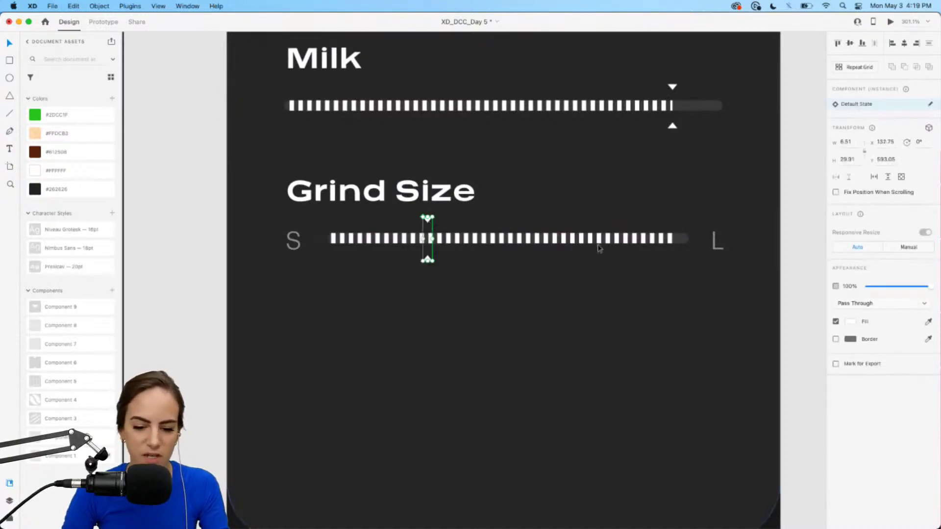
{"action": "double_click", "coordinate": [663, 240]}
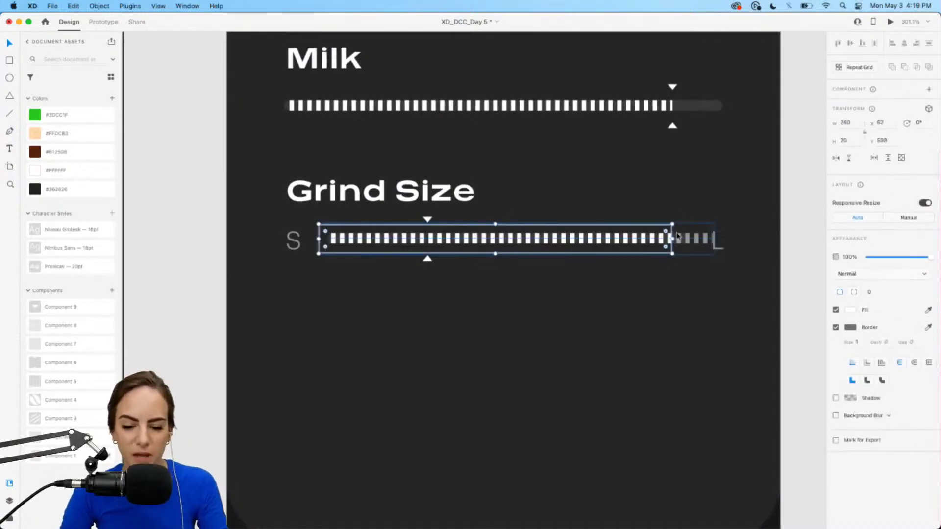
{"action": "left_click_drag", "start_coordinate": [673, 239], "coordinate": [428, 240]}
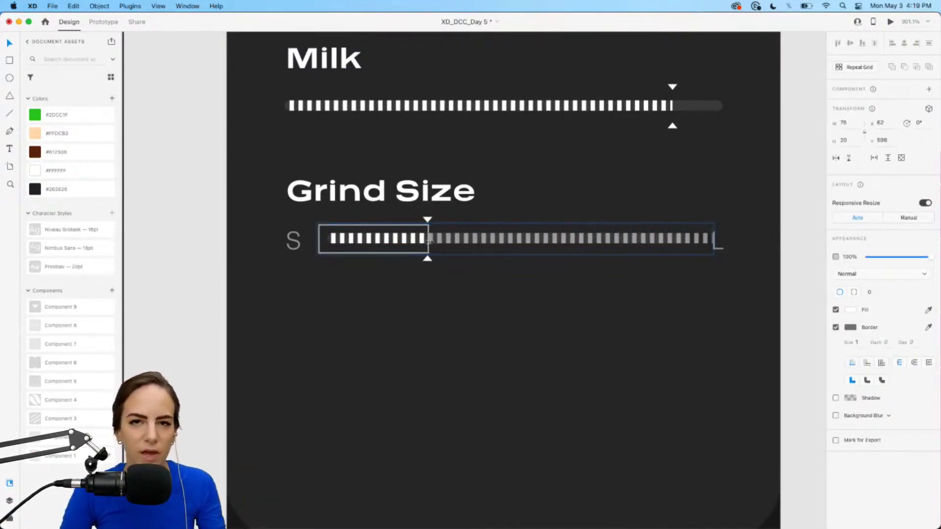
{"action": "left_click", "coordinate": [212, 273]}
Step: Copy the Milk artboard's Grind Size label, slider and end labels and paste them into the Time and Home artboards
{"action": "scroll", "coordinate": [212, 273], "scroll_direction": "down", "scroll_amount": 5}
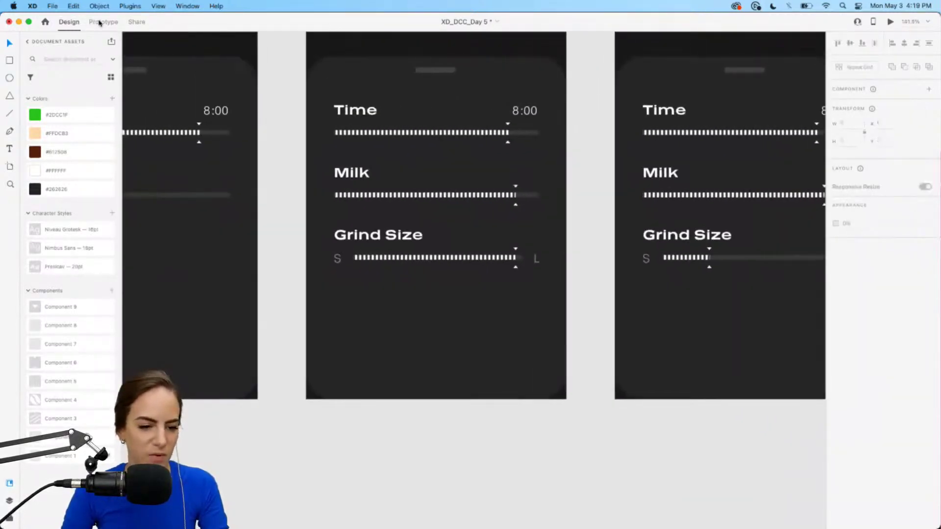
{"action": "left_click", "coordinate": [451, 262]}
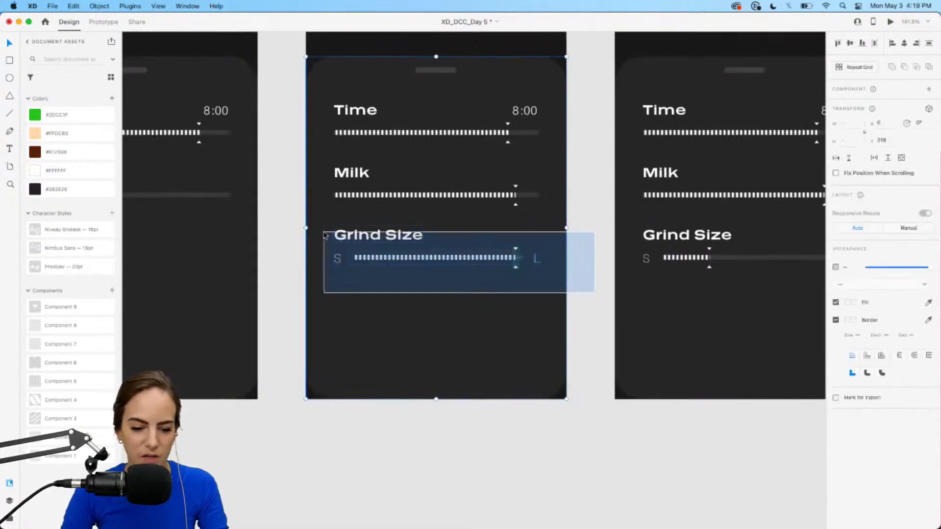
{"action": "key", "text": "ctrl+z"}
{"action": "key", "text": "ctrl+z"}
{"action": "key", "text": "ctrl+z"}
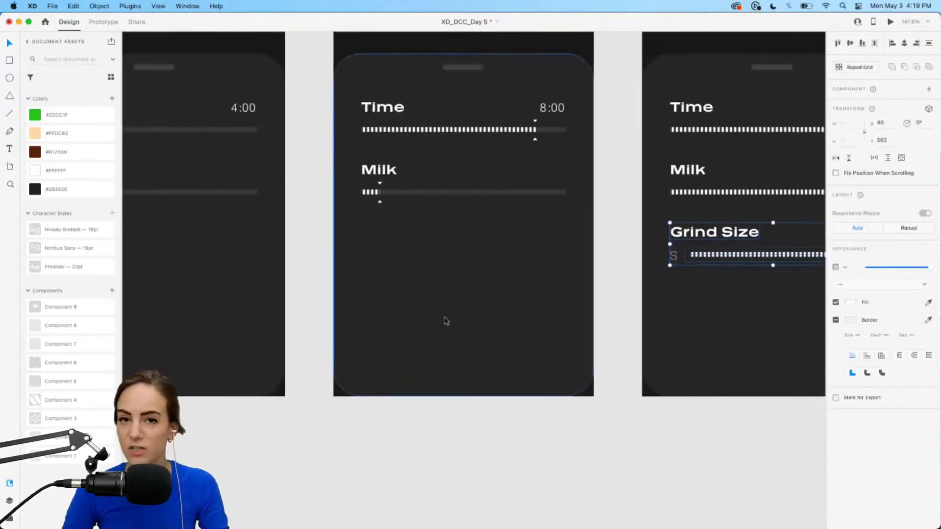
{"action": "scroll", "coordinate": [446, 321], "scroll_direction": "down", "scroll_amount": 5}
{"action": "left_click", "coordinate": [454, 320]}
{"action": "key", "text": "ctrl+v"}
{"action": "left_click", "coordinate": [282, 307]}
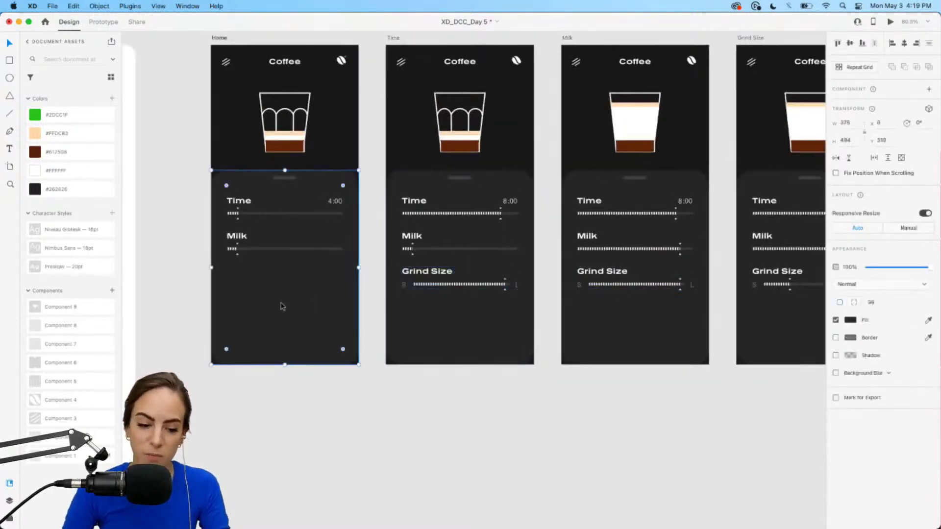
{"action": "key", "text": "ctrl+v"}
{"action": "left_click", "coordinate": [412, 434]}
{"action": "scroll", "coordinate": [504, 391], "scroll_direction": "right", "scroll_amount": 5}
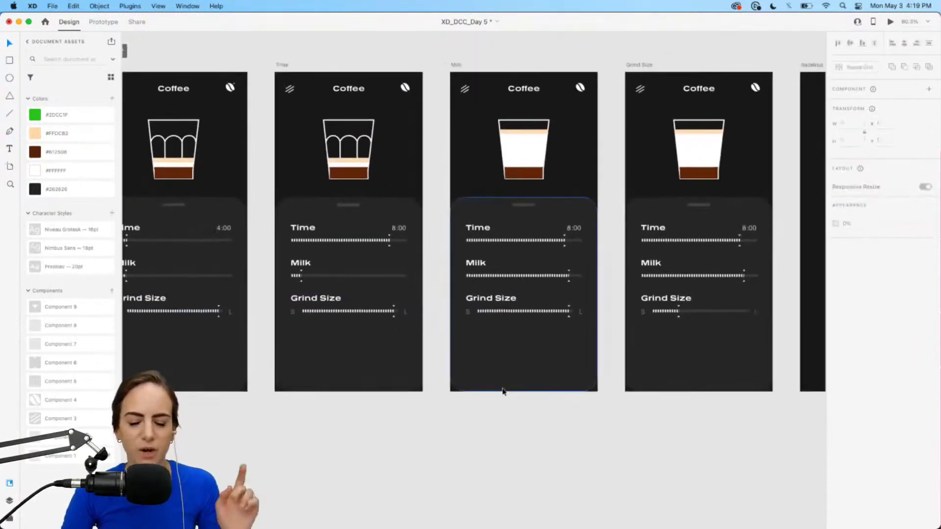
{"action": "scroll", "coordinate": [502, 391], "scroll_direction": "right", "scroll_amount": 5}
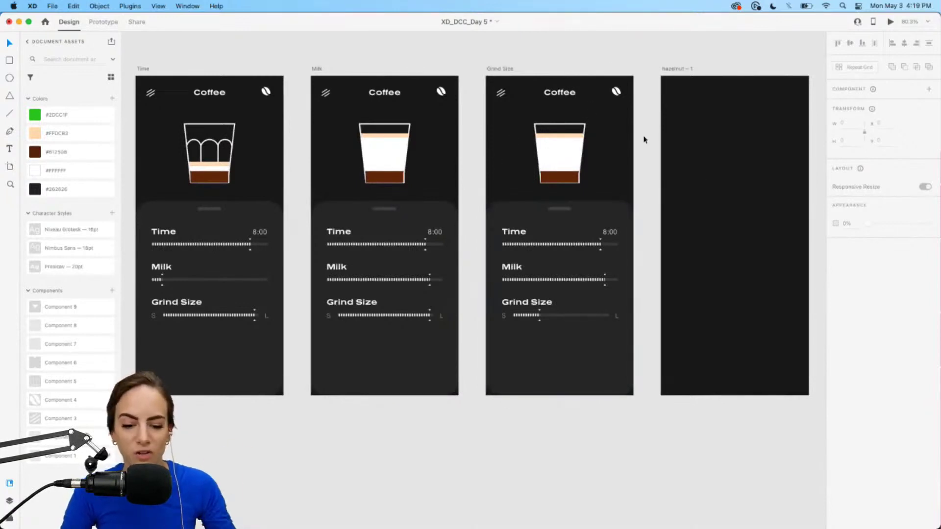
{"action": "scroll", "coordinate": [592, 361], "scroll_direction": "left", "scroll_amount": 2}
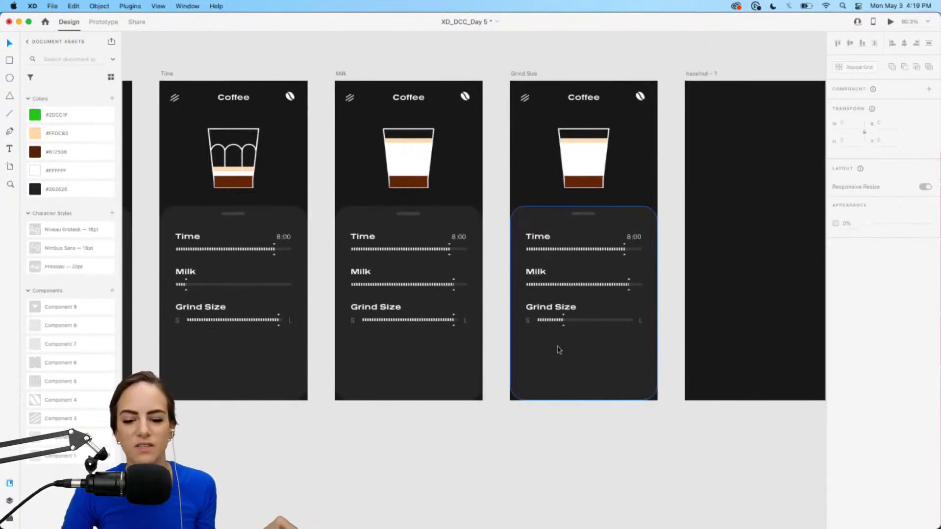
{"action": "scroll", "coordinate": [203, 363], "scroll_direction": "left", "scroll_amount": 10}
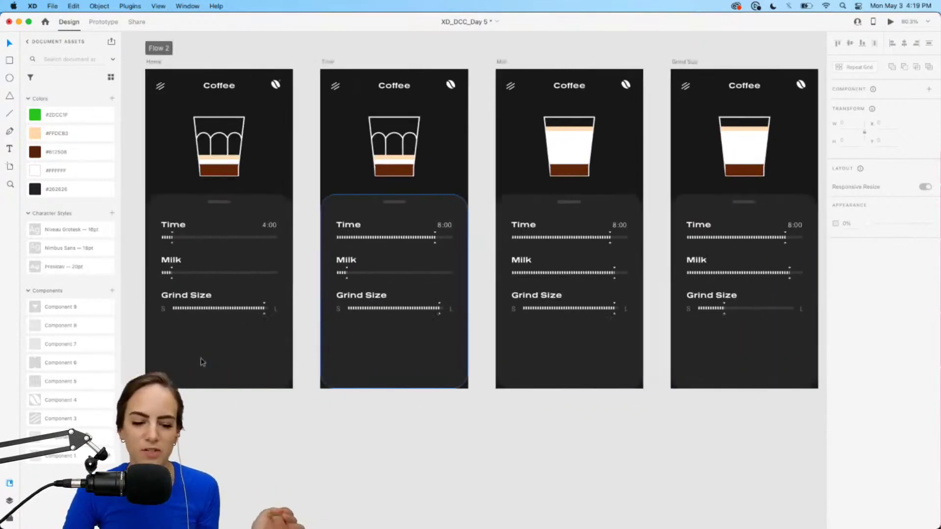
{"action": "scroll", "coordinate": [452, 361], "scroll_direction": "right", "scroll_amount": 5}
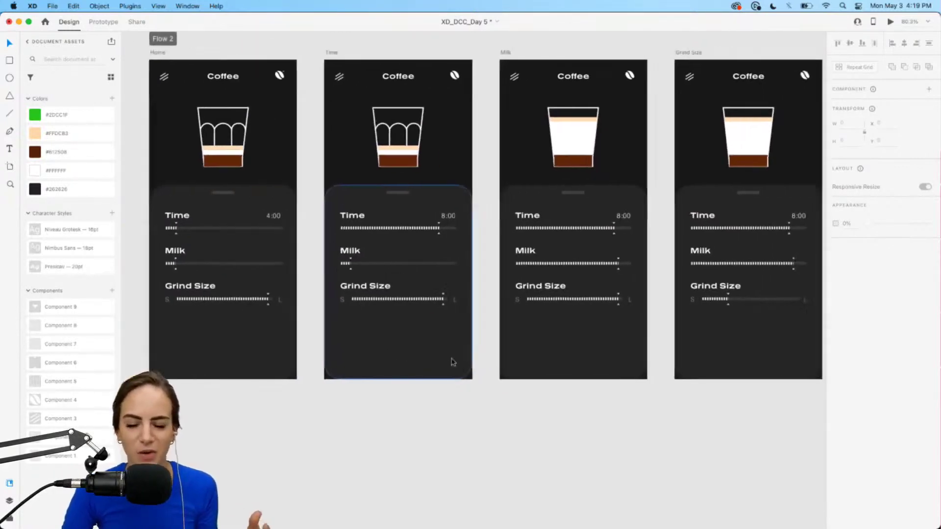
Step: Connect the Milk artboard's Grind Size handle to the Grind Size artboard using a Drag trigger with Auto-Animate
{"action": "scroll", "coordinate": [526, 320], "scroll_direction": "up", "scroll_amount": 3}
{"action": "scroll", "coordinate": [525, 320], "scroll_direction": "up", "scroll_amount": 3}
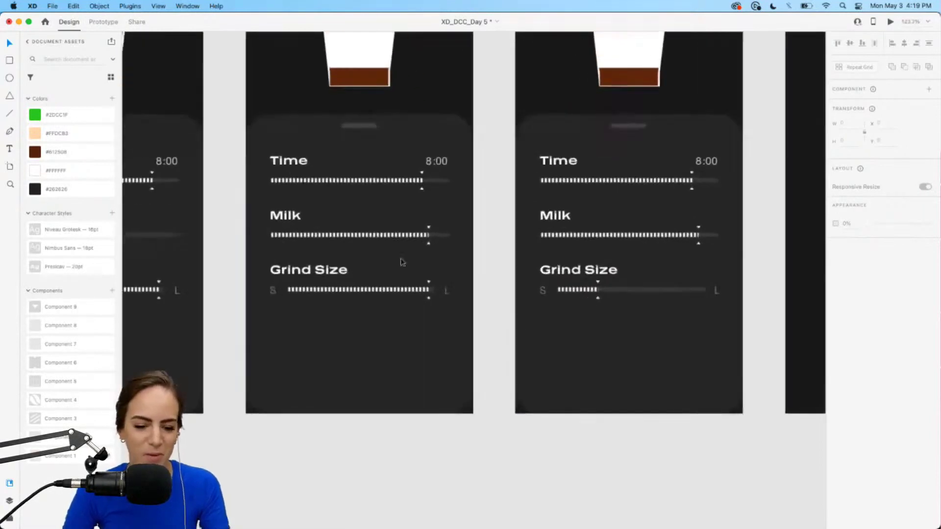
{"action": "left_click", "coordinate": [103, 21]}
{"action": "scroll", "coordinate": [367, 270], "scroll_direction": "up", "scroll_amount": 1}
{"action": "scroll", "coordinate": [367, 269], "scroll_direction": "up", "scroll_amount": 6}
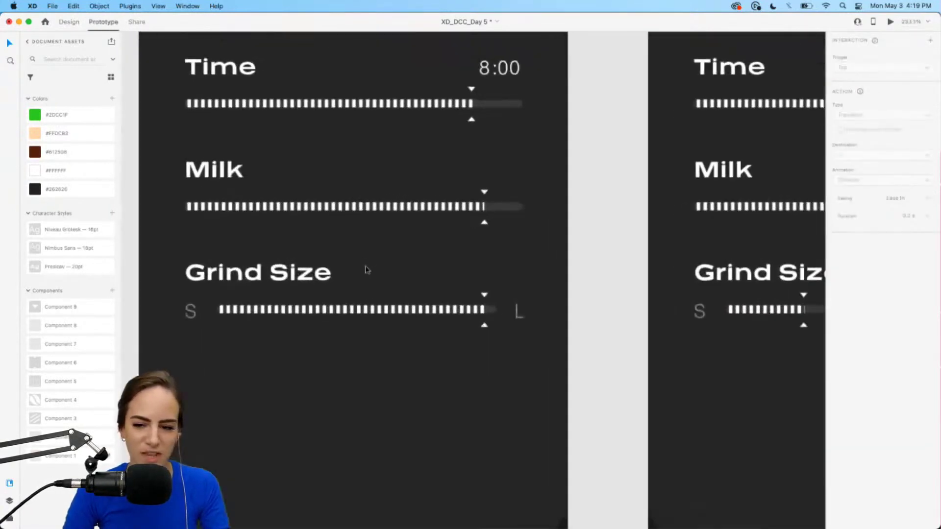
{"action": "left_click", "coordinate": [455, 233]}
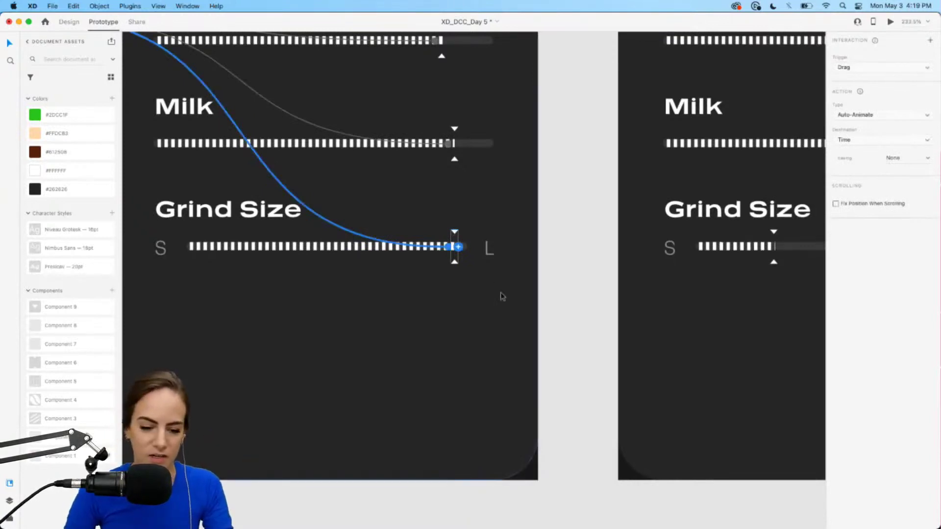
{"action": "scroll", "coordinate": [500, 294], "scroll_direction": "down", "scroll_amount": 5}
{"action": "scroll", "coordinate": [500, 294], "scroll_direction": "left", "scroll_amount": 3}
{"action": "left_click_drag", "start_coordinate": [367, 213], "coordinate": [643, 302]}
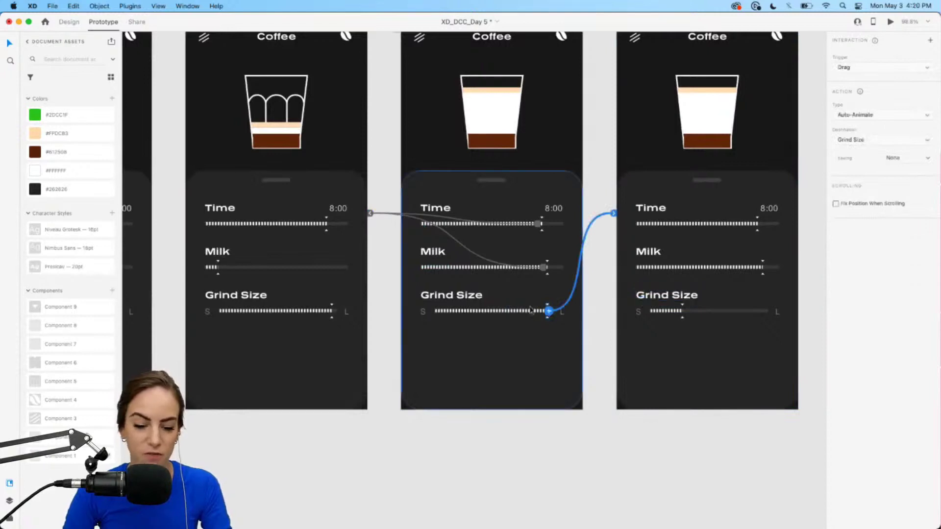
Step: Preview the prototype from the Milk artboard, test sliding the Grind Size handle toward S, and close the preview
{"action": "scroll", "coordinate": [544, 309], "scroll_direction": "up", "scroll_amount": 5}
{"action": "scroll", "coordinate": [515, 255], "scroll_direction": "right", "scroll_amount": 3}
{"action": "scroll", "coordinate": [516, 255], "scroll_direction": "down", "scroll_amount": 1}
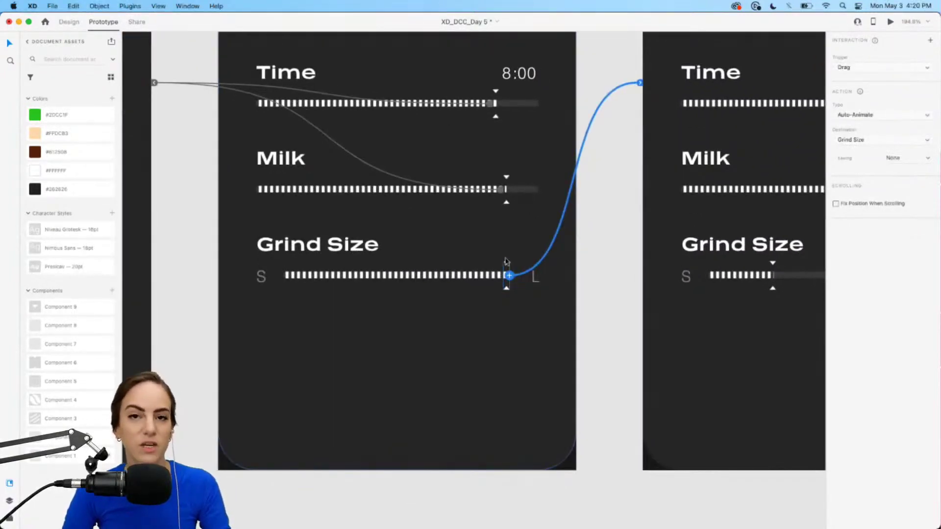
{"action": "scroll", "coordinate": [508, 288], "scroll_direction": "right", "scroll_amount": 3}
{"action": "scroll", "coordinate": [509, 288], "scroll_direction": "up", "scroll_amount": 1}
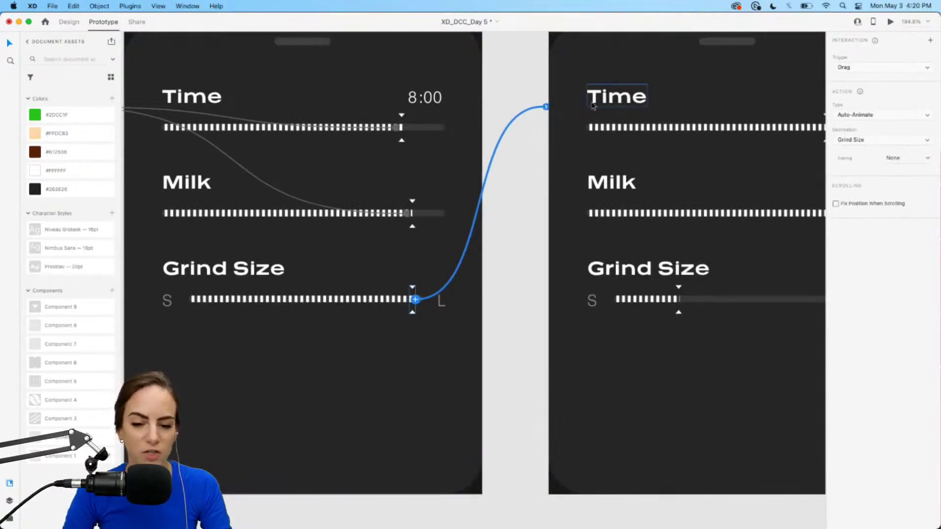
{"action": "scroll", "coordinate": [591, 103], "scroll_direction": "right", "scroll_amount": 5}
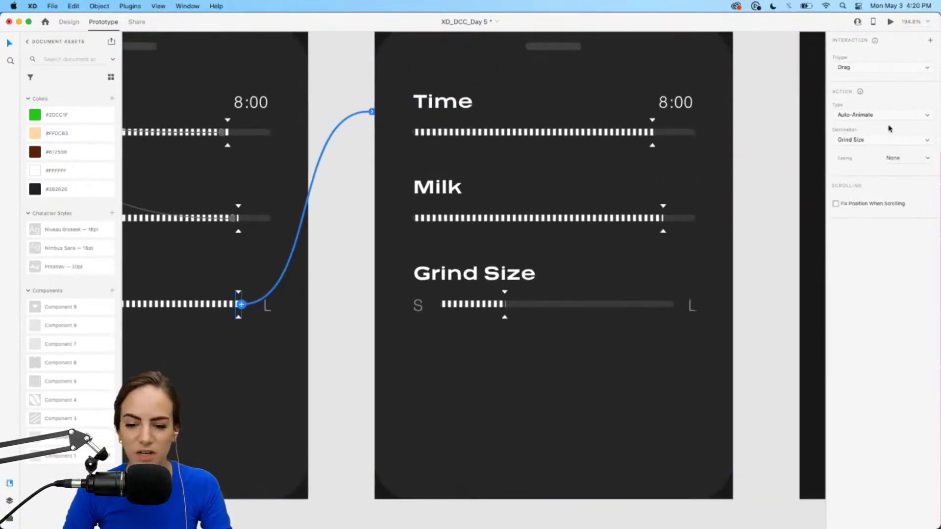
{"action": "scroll", "coordinate": [765, 180], "scroll_direction": "down", "scroll_amount": 3}
{"action": "scroll", "coordinate": [638, 221], "scroll_direction": "left", "scroll_amount": 2}
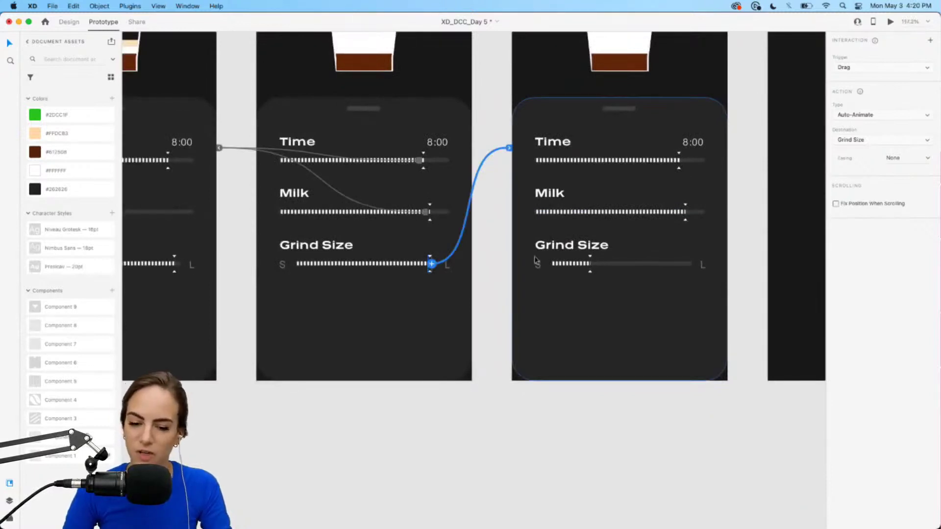
{"action": "scroll", "coordinate": [535, 260], "scroll_direction": "down", "scroll_amount": 5}
{"action": "scroll", "coordinate": [505, 319], "scroll_direction": "left", "scroll_amount": 2}
{"action": "left_click", "coordinate": [505, 319]}
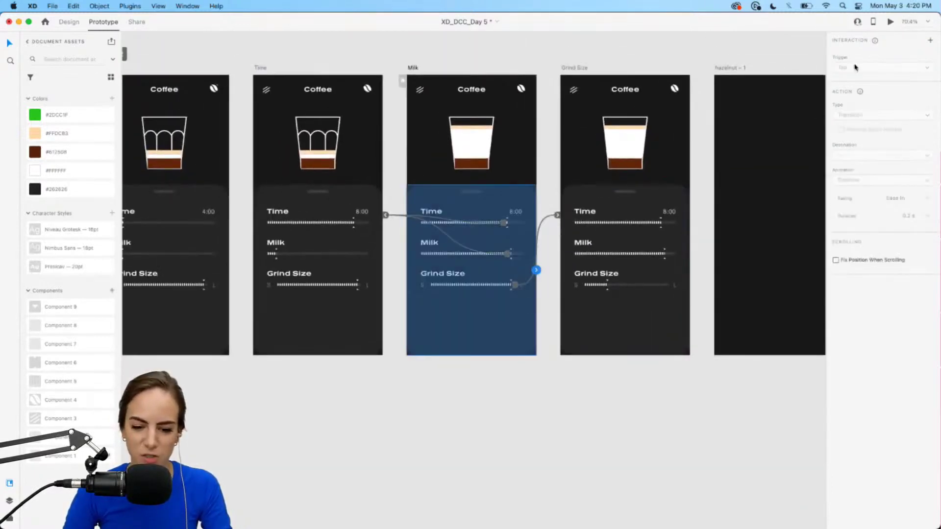
{"action": "left_click", "coordinate": [892, 22]}
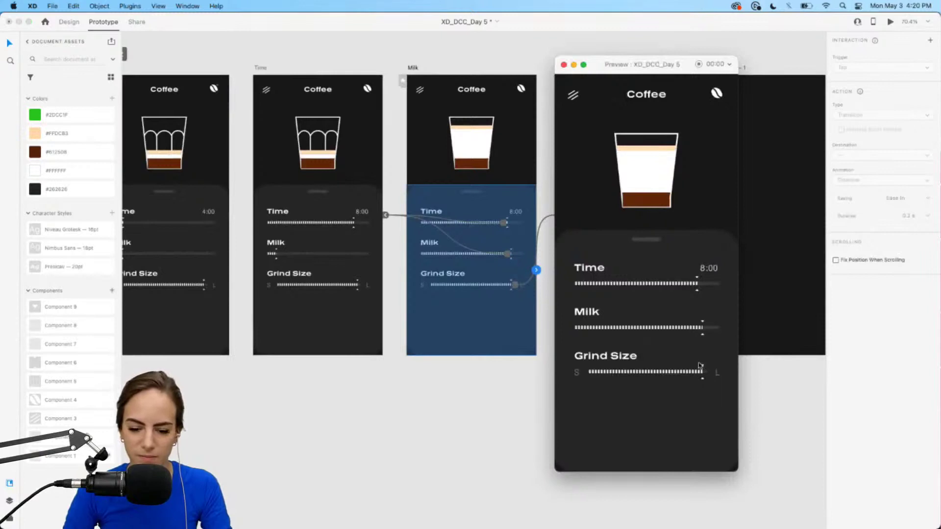
{"action": "left_click_drag", "start_coordinate": [703, 368], "coordinate": [614, 368]}
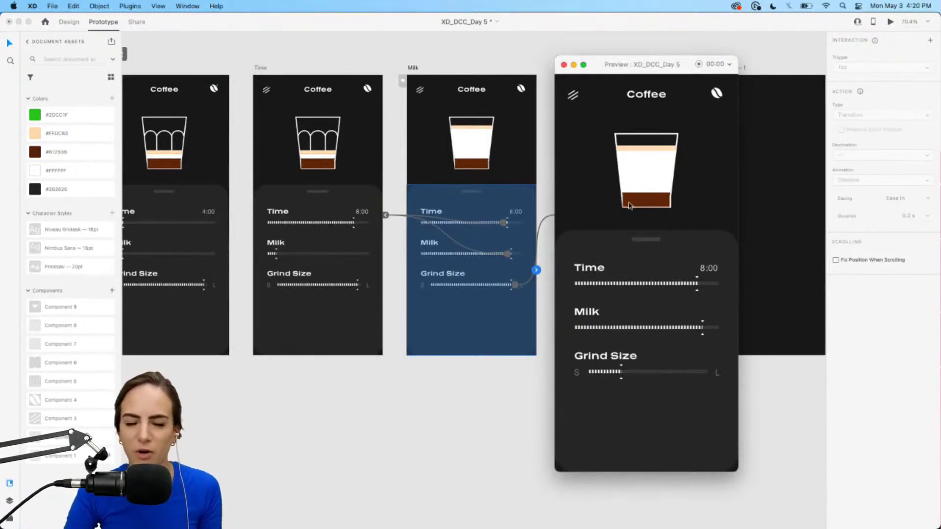
{"action": "left_click", "coordinate": [564, 65]}
{"action": "left_click", "coordinate": [550, 62]}
Step: Copy the Time label, 8:00 value and slider from the Time artboard and paste them into the empty hazelnut – 1 artboard
{"action": "scroll", "coordinate": [550, 64], "scroll_direction": "left", "scroll_amount": 10}
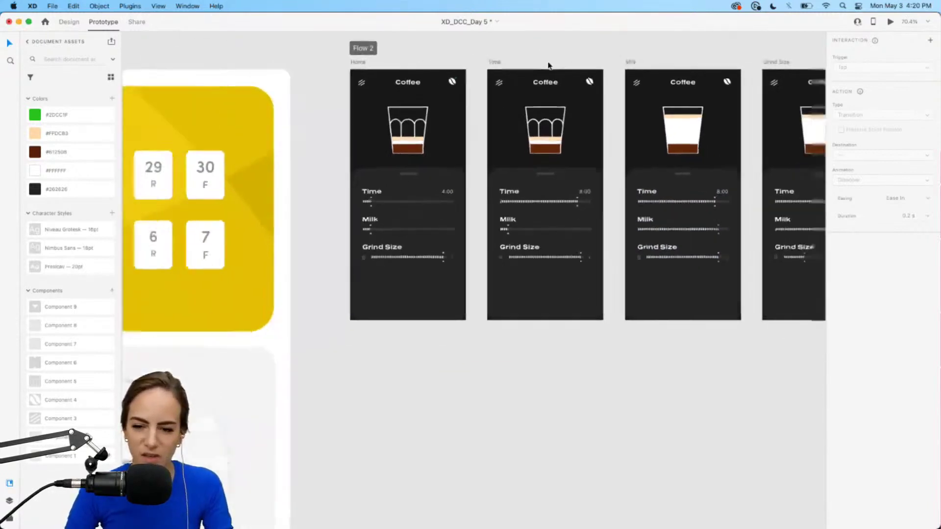
{"action": "scroll", "coordinate": [485, 123], "scroll_direction": "up", "scroll_amount": 3}
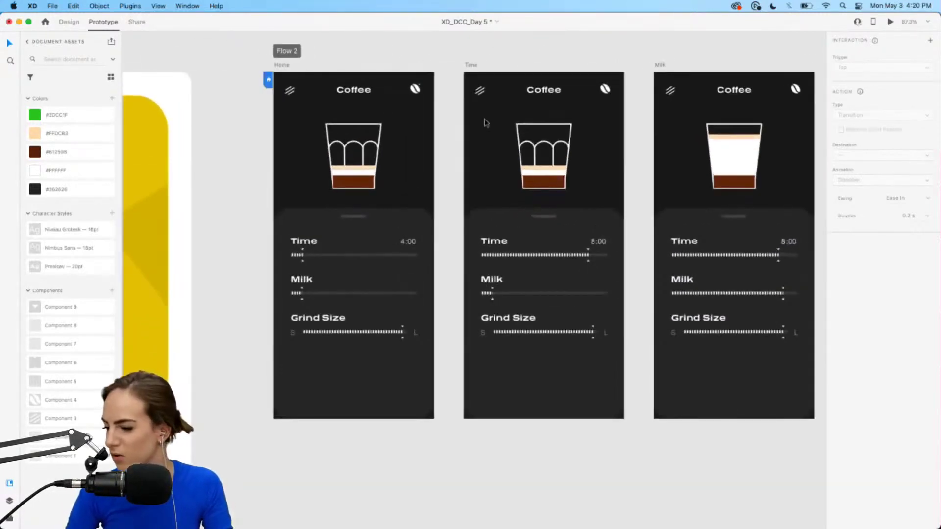
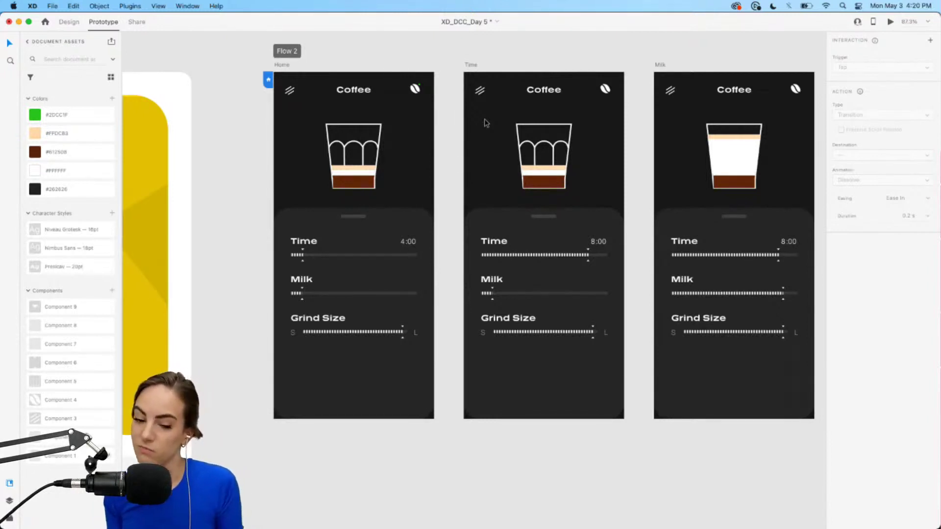
{"action": "scroll", "coordinate": [486, 123], "scroll_direction": "up", "scroll_amount": 3}
{"action": "scroll", "coordinate": [485, 122], "scroll_direction": "down", "scroll_amount": 5}
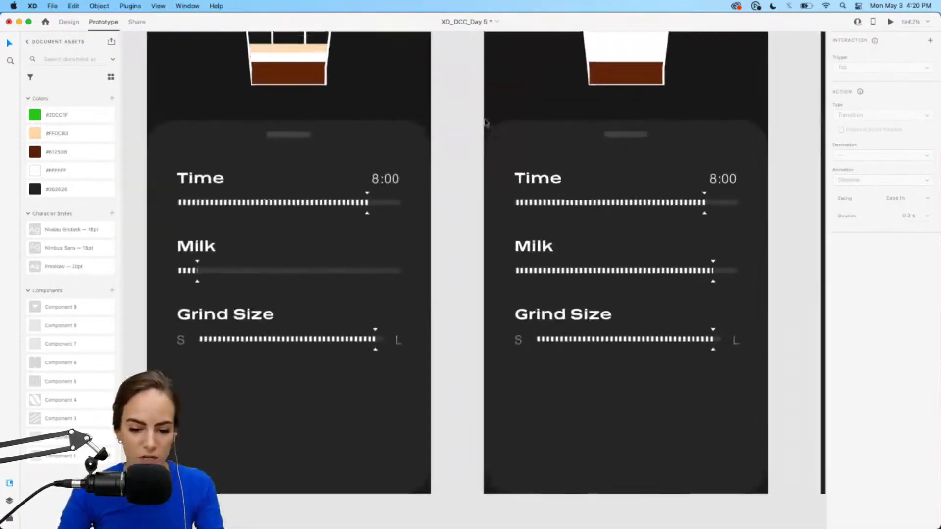
{"action": "left_click_drag", "start_coordinate": [517, 179], "coordinate": [255, 114]}
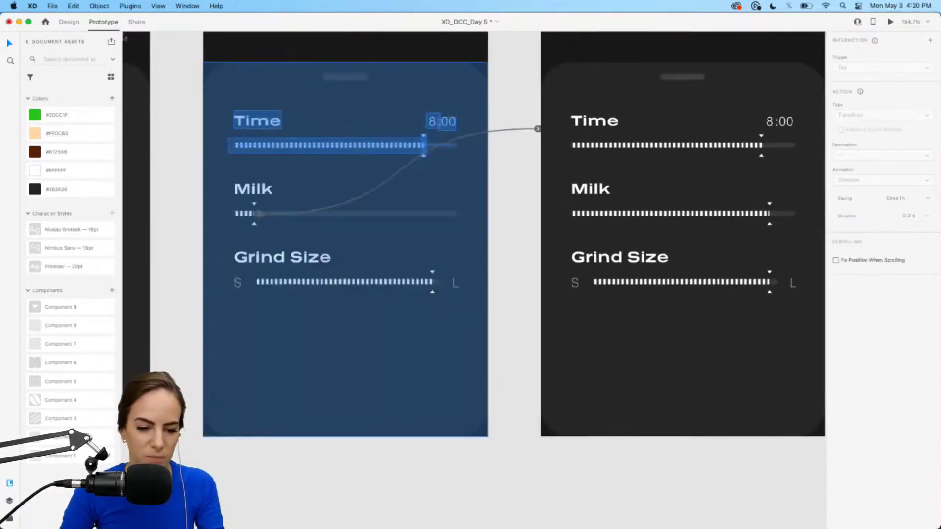
{"action": "left_click", "coordinate": [69, 22]}
{"action": "left_click_drag", "start_coordinate": [505, 158], "coordinate": [251, 109]}
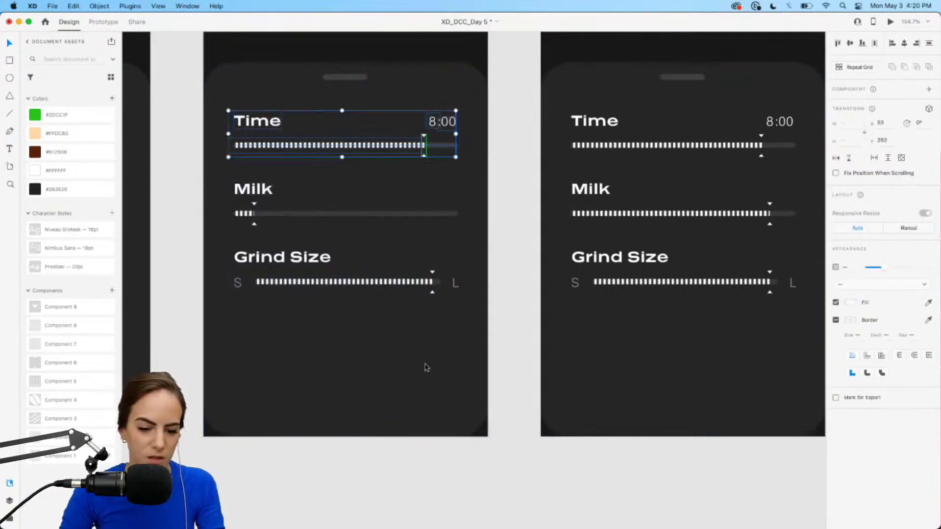
{"action": "scroll", "coordinate": [426, 368], "scroll_direction": "right", "scroll_amount": 15}
{"action": "left_click", "coordinate": [456, 267]}
{"action": "key", "text": "cmd+v"}
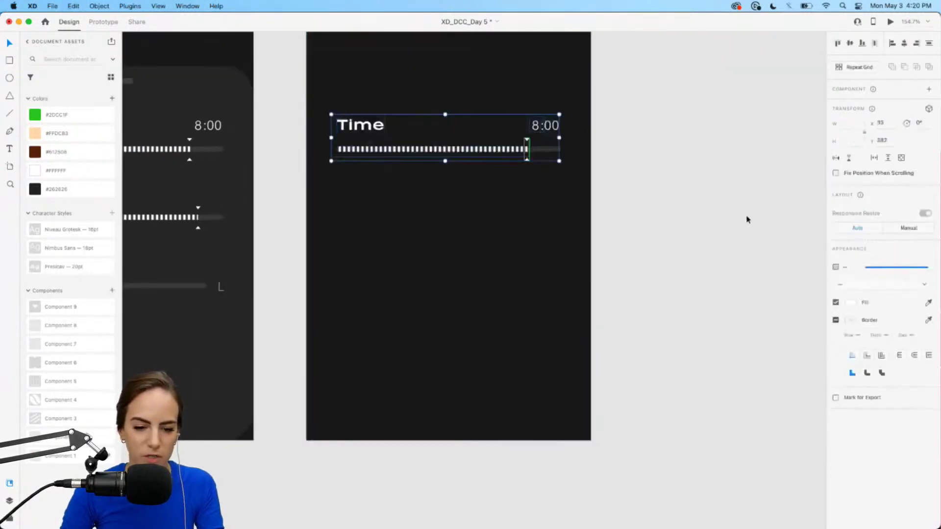
Step: Turn the pasted Time slider into a Repeat Grid with four rows and widen the spacing between the rows
{"action": "scroll", "coordinate": [662, 204], "scroll_direction": "left", "scroll_amount": 3}
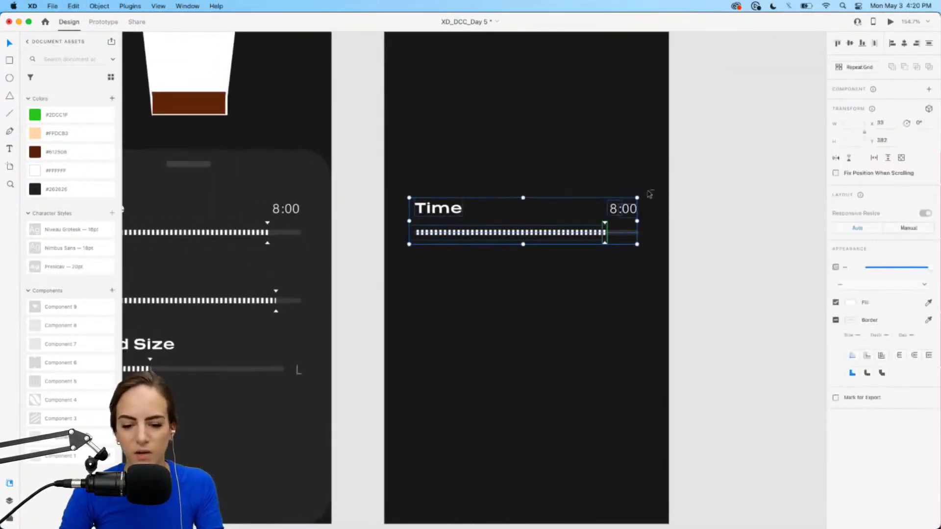
{"action": "left_click", "coordinate": [853, 69]}
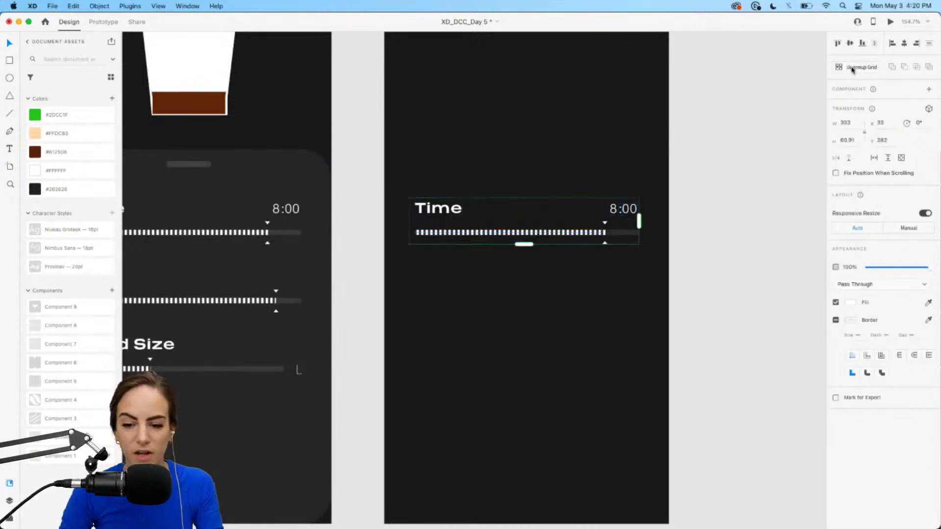
{"action": "scroll", "coordinate": [794, 136], "scroll_direction": "down", "scroll_amount": 1}
{"action": "scroll", "coordinate": [794, 136], "scroll_direction": "down", "scroll_amount": 5}
{"action": "scroll", "coordinate": [795, 136], "scroll_direction": "left", "scroll_amount": 2}
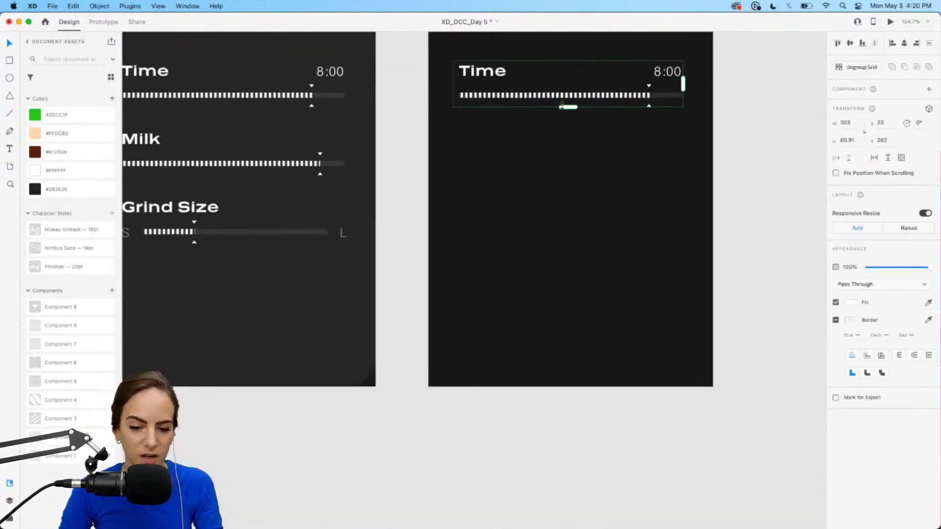
{"action": "left_click_drag", "start_coordinate": [568, 107], "coordinate": [568, 303]}
{"action": "left_click_drag", "start_coordinate": [481, 115], "coordinate": [480, 132]}
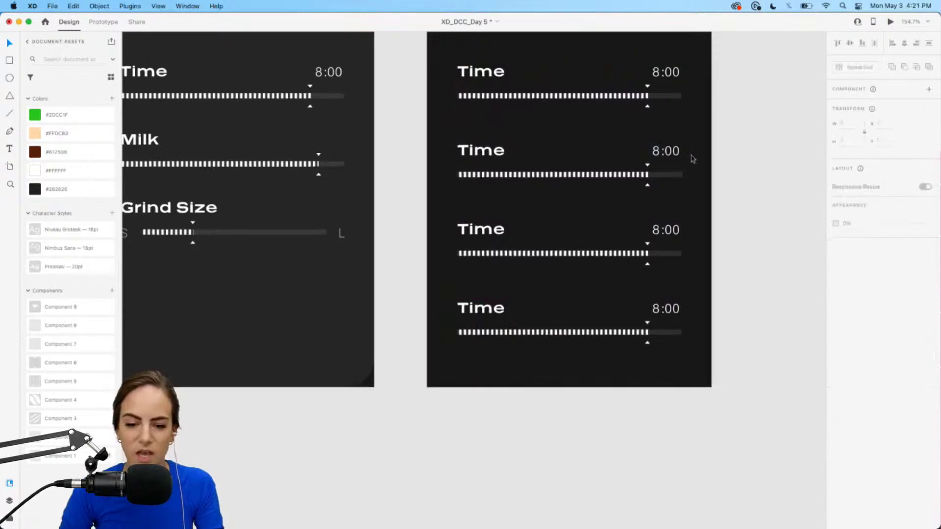
Step: Ungroup the Repeat Grid of Time sliders and select the second row's Time label on its own
{"action": "left_click", "coordinate": [595, 100]}
{"action": "right_click", "coordinate": [595, 100]}
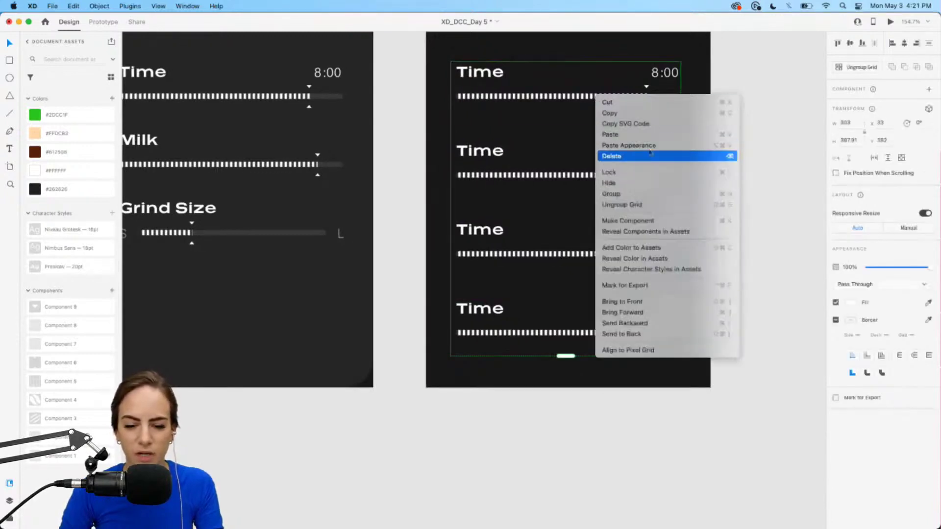
{"action": "left_click", "coordinate": [864, 69]}
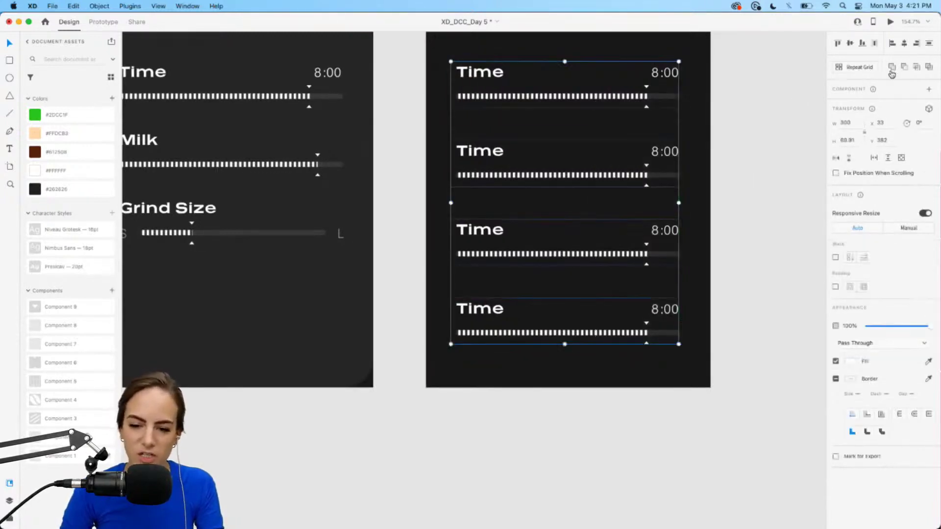
{"action": "left_click", "coordinate": [761, 152]}
{"action": "double_click", "coordinate": [471, 155]}
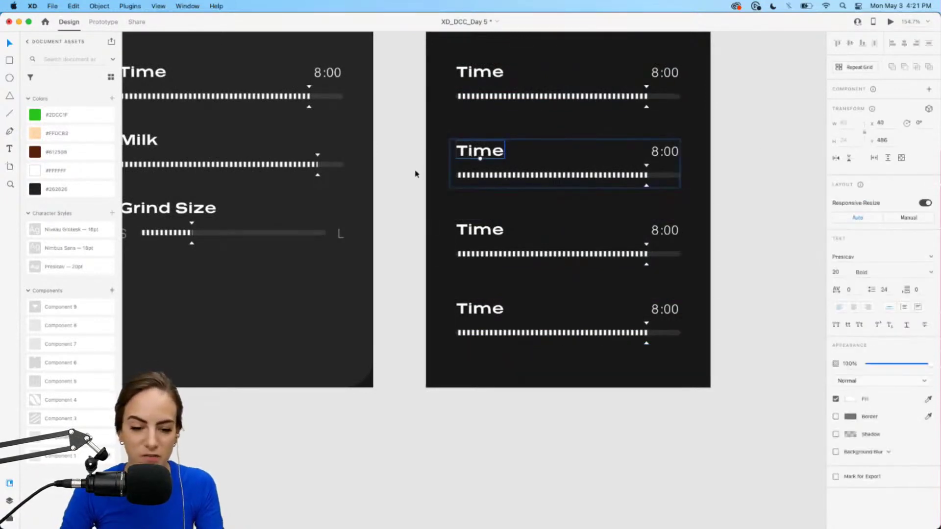
Step: Delete all four Time slider rows from the hazelnut – 1 artboard
{"action": "scroll", "coordinate": [415, 173], "scroll_direction": "down", "scroll_amount": 5}
{"action": "left_click_drag", "start_coordinate": [639, 380], "coordinate": [453, 116]}
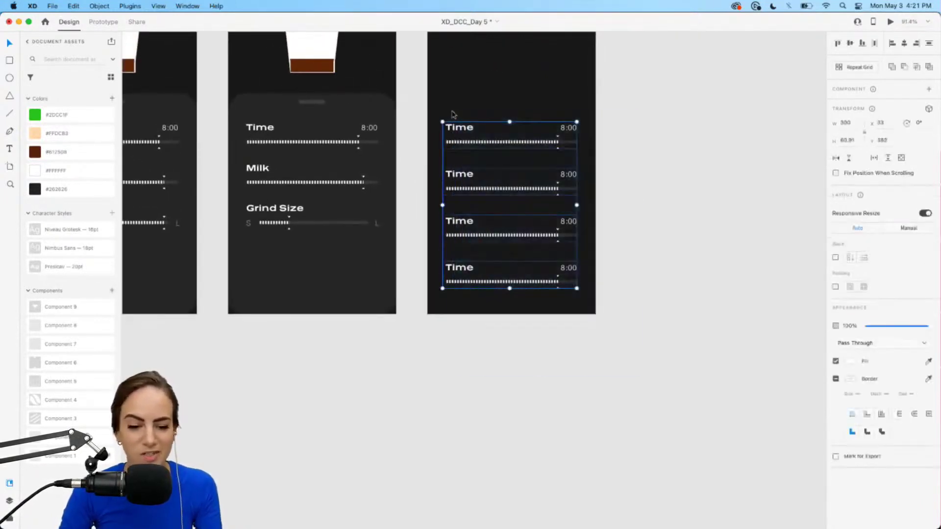
{"action": "key", "text": "Delete"}
Step: Find the finished coffee artboards and inspect their Flavor dropdowns, ending on the main component set to Caramel
{"action": "scroll", "coordinate": [427, 171], "scroll_direction": "up", "scroll_amount": 3}
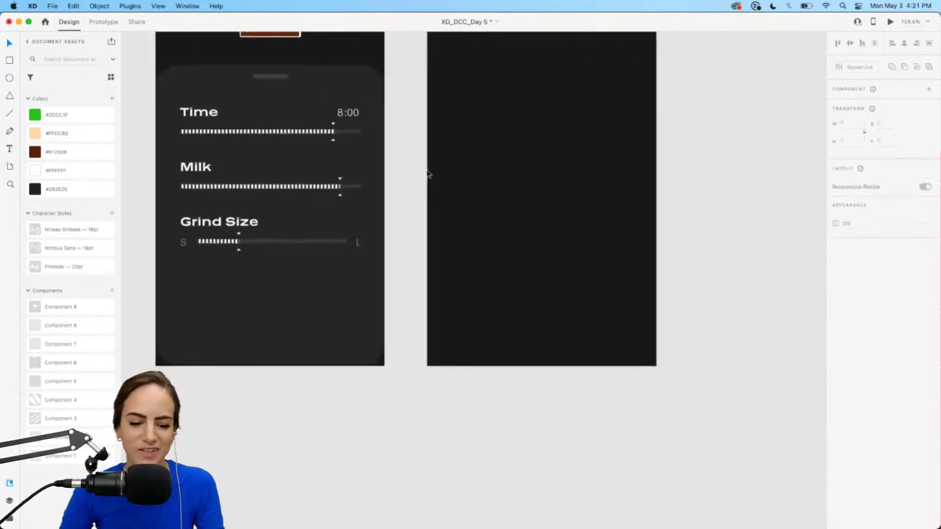
{"action": "scroll", "coordinate": [428, 174], "scroll_direction": "left", "scroll_amount": 5}
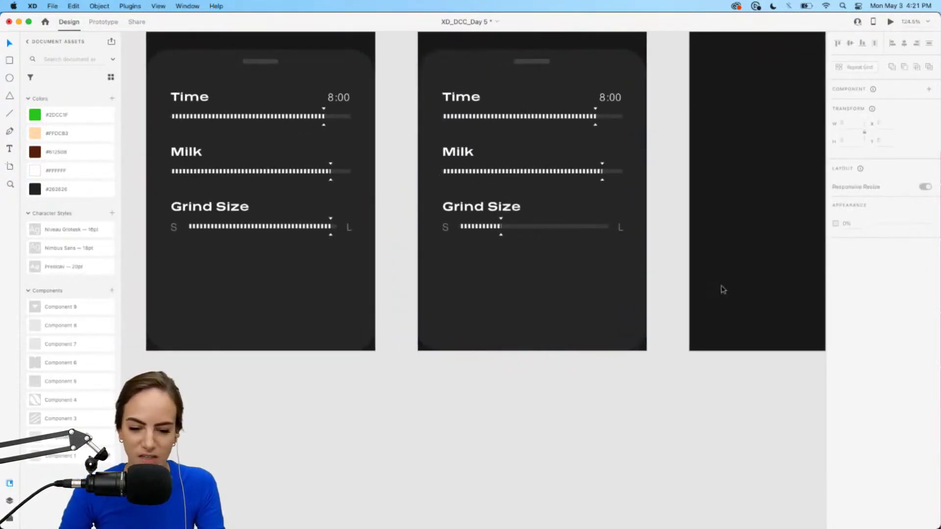
{"action": "scroll", "coordinate": [632, 269], "scroll_direction": "down", "scroll_amount": 5}
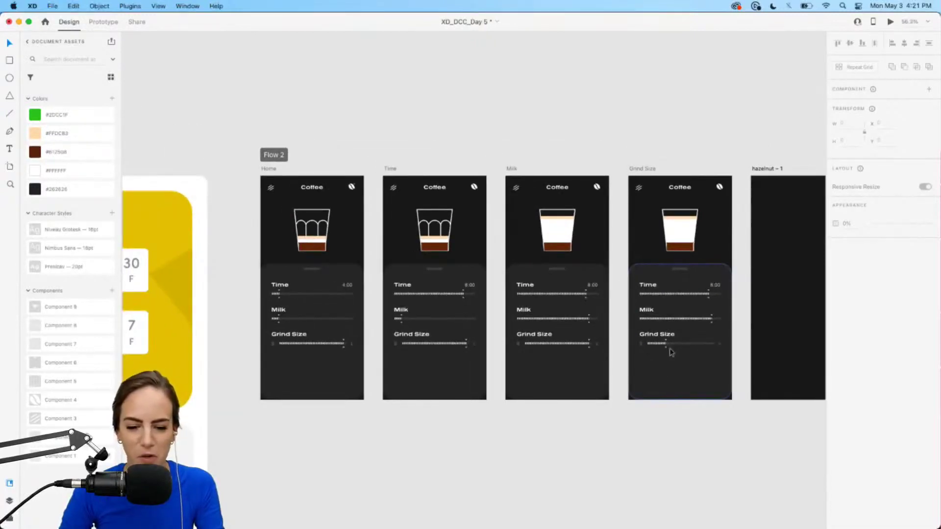
{"action": "scroll", "coordinate": [671, 352], "scroll_direction": "down", "scroll_amount": 3}
{"action": "scroll", "coordinate": [392, 378], "scroll_direction": "left", "scroll_amount": 8}
{"action": "scroll", "coordinate": [392, 379], "scroll_direction": "up", "scroll_amount": 5}
{"action": "left_click", "coordinate": [395, 374]}
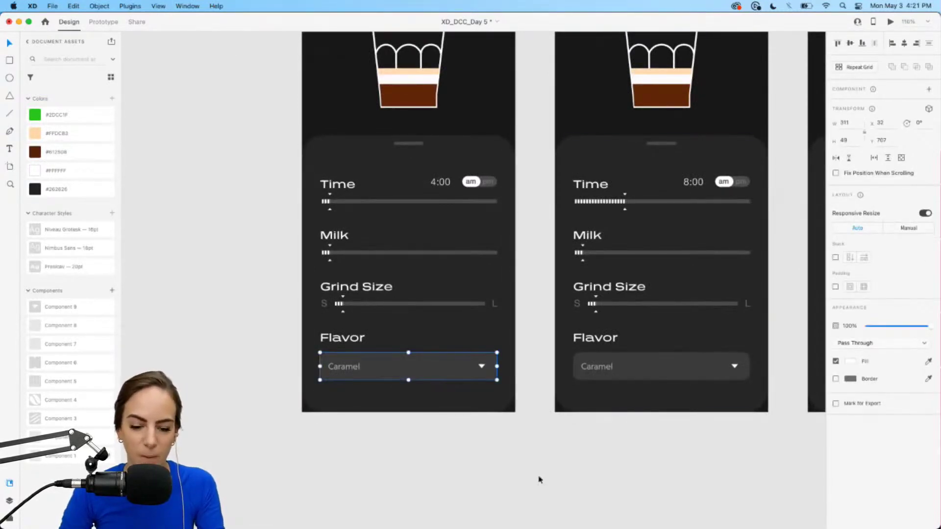
{"action": "scroll", "coordinate": [539, 480], "scroll_direction": "down", "scroll_amount": 3}
{"action": "left_click", "coordinate": [609, 393]}
{"action": "scroll", "coordinate": [609, 393], "scroll_direction": "right", "scroll_amount": 5}
{"action": "left_click", "coordinate": [569, 392]}
{"action": "left_click", "coordinate": [743, 395]}
{"action": "scroll", "coordinate": [743, 395], "scroll_direction": "up", "scroll_amount": 5}
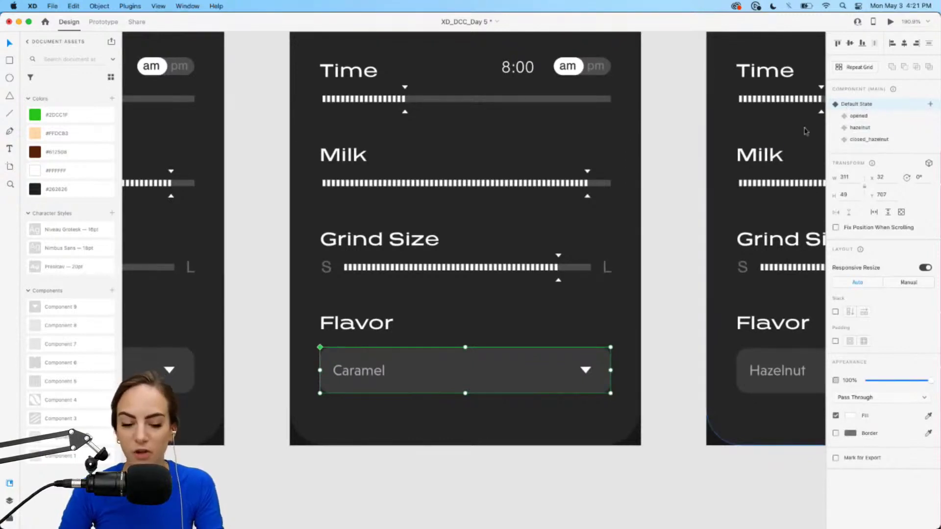
Step: Review the Flavor dropdown component's opened, hazelnut and closed_hazelnut states, ending on the opened state
{"action": "left_click", "coordinate": [863, 117]}
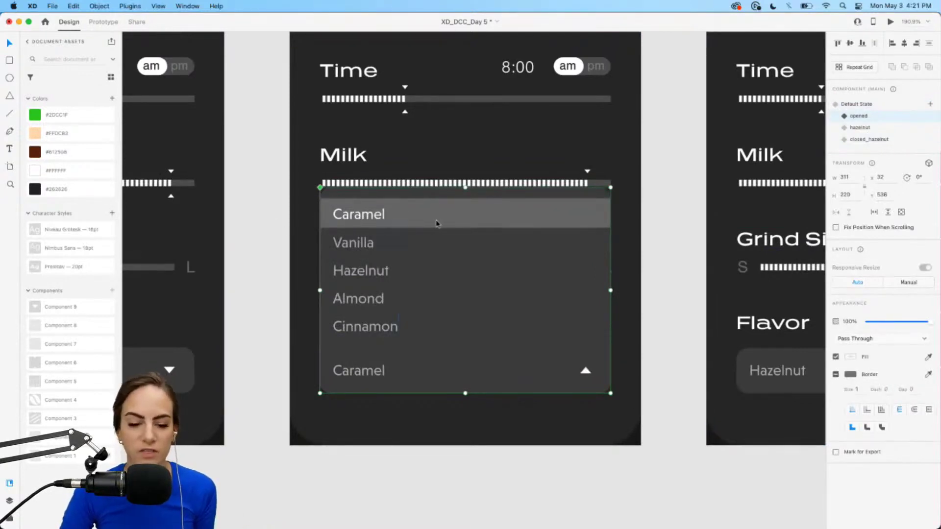
{"action": "left_click", "coordinate": [868, 129]}
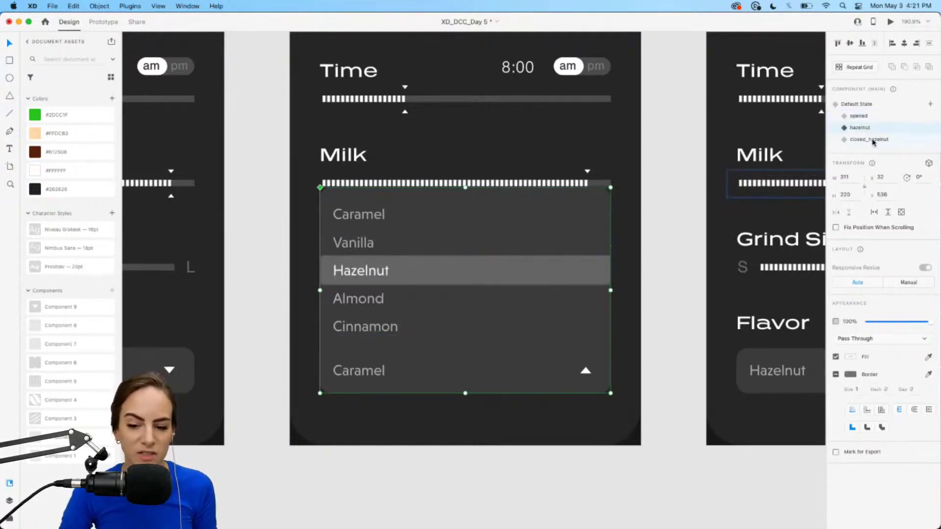
{"action": "left_click", "coordinate": [876, 140]}
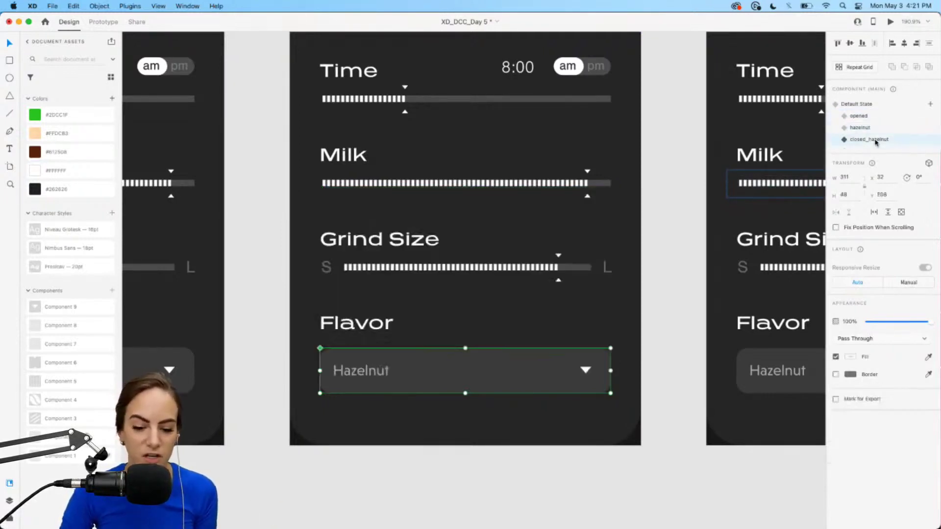
{"action": "left_click", "coordinate": [859, 117]}
{"action": "left_click", "coordinate": [860, 128]}
{"action": "left_click", "coordinate": [859, 117]}
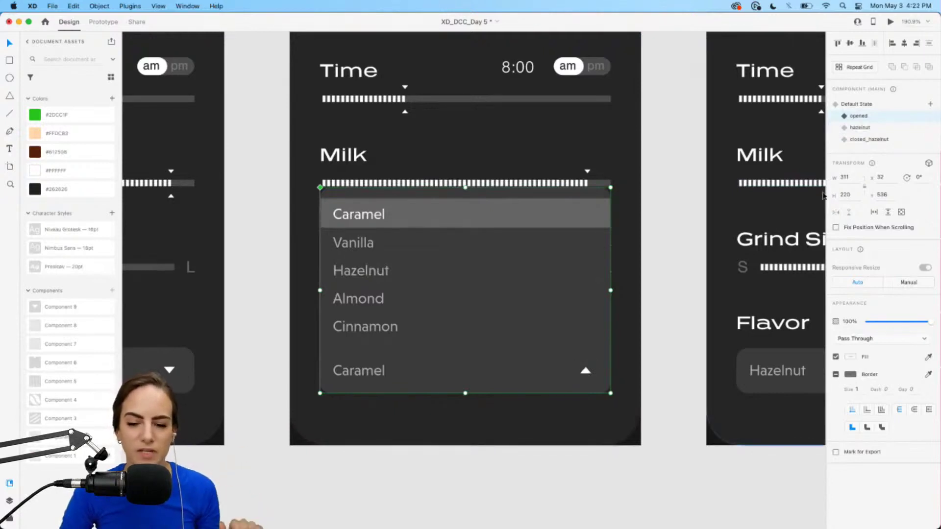
Step: Return the main Flavor dropdown to its Default State and open a preview from the first iPhone X, XS, 11 Pro – 3 artboard
{"action": "left_click", "coordinate": [860, 106]}
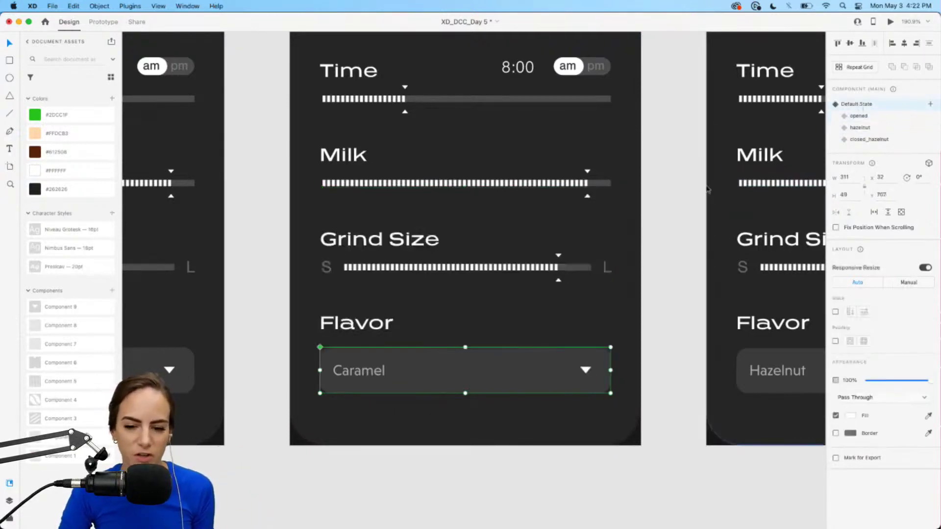
{"action": "left_click", "coordinate": [674, 217]}
{"action": "key", "text": "super+0"}
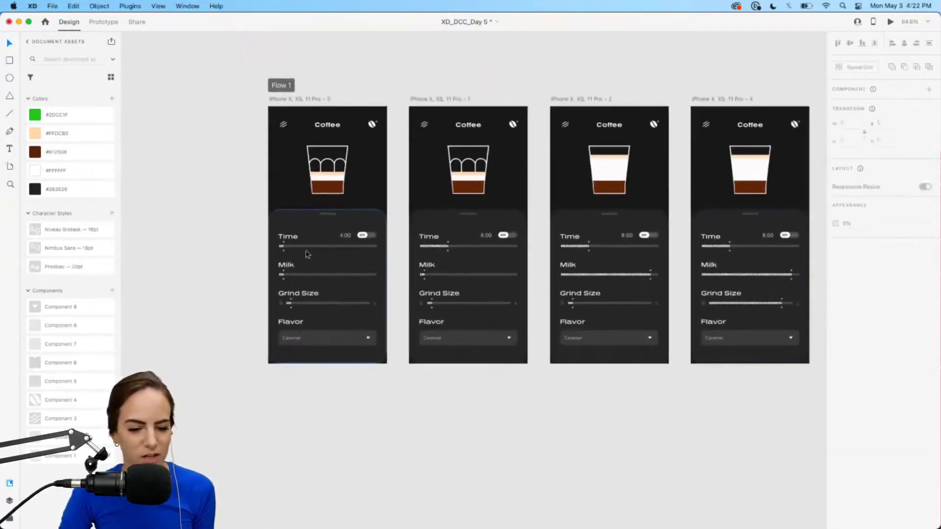
{"action": "left_click", "coordinate": [308, 253]}
{"action": "left_click", "coordinate": [891, 23]}
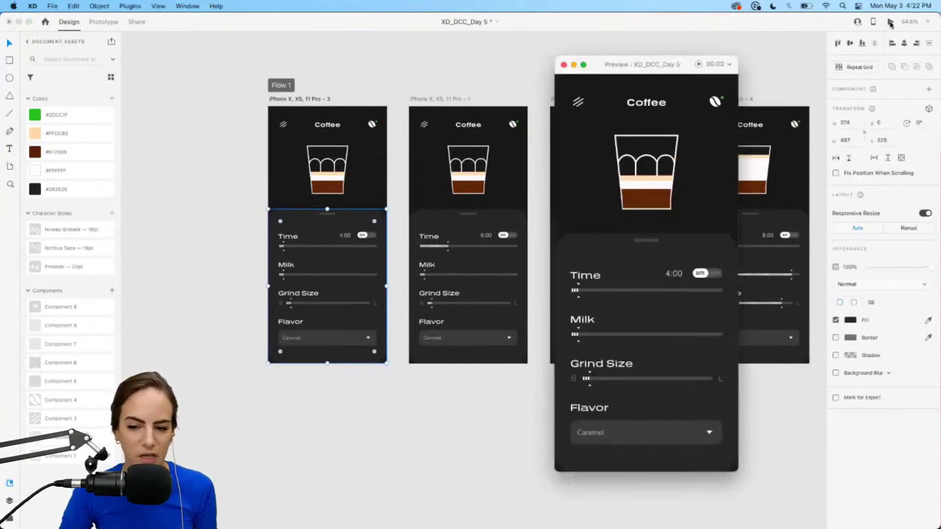
{"action": "scroll", "coordinate": [340, 195], "scroll_direction": "down", "scroll_amount": 5}
{"action": "scroll", "coordinate": [340, 196], "scroll_direction": "right", "scroll_amount": 3}
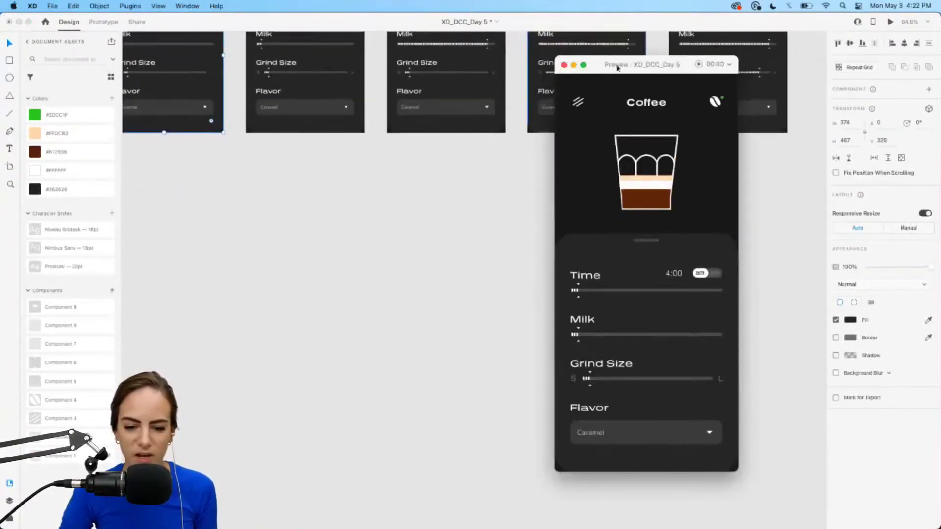
{"action": "left_click_drag", "start_coordinate": [626, 60], "coordinate": [633, 71]}
{"action": "scroll", "coordinate": [492, 250], "scroll_direction": "down", "scroll_amount": 3}
{"action": "scroll", "coordinate": [491, 250], "scroll_direction": "right", "scroll_amount": 1}
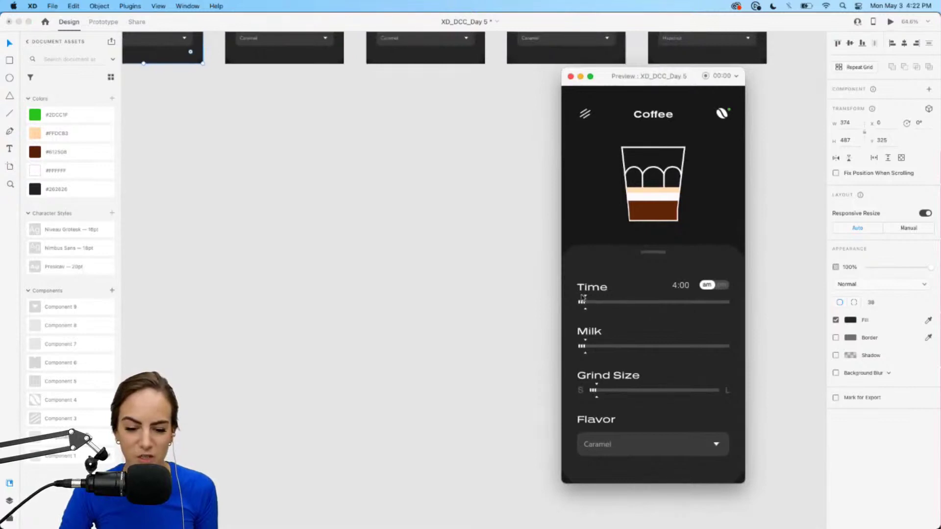
Step: Test the Time, Milk and Grind Size sliders in the preview by moving Time to 8:00 and raising Milk and Grind Size
{"action": "left_click_drag", "start_coordinate": [586, 298], "coordinate": [683, 280]}
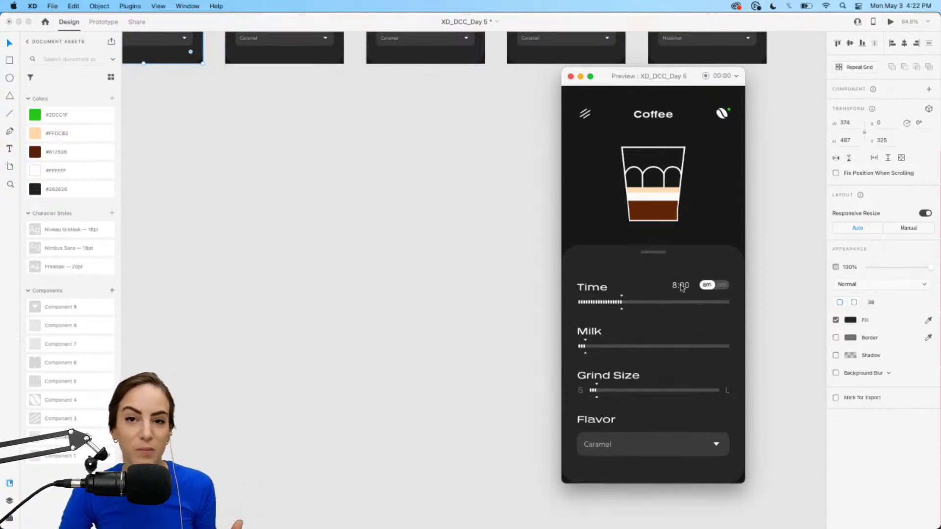
{"action": "left_click_drag", "start_coordinate": [584, 342], "coordinate": [721, 346]}
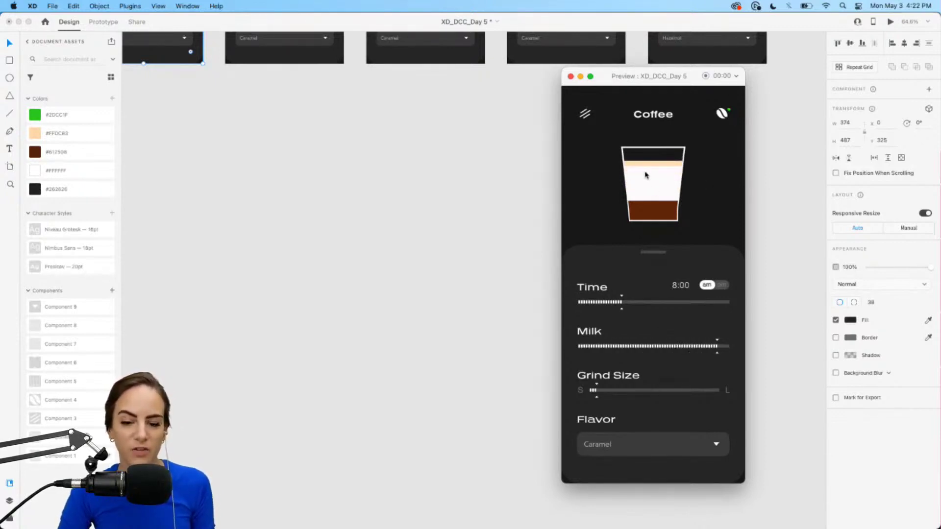
{"action": "left_click_drag", "start_coordinate": [584, 389], "coordinate": [704, 384]}
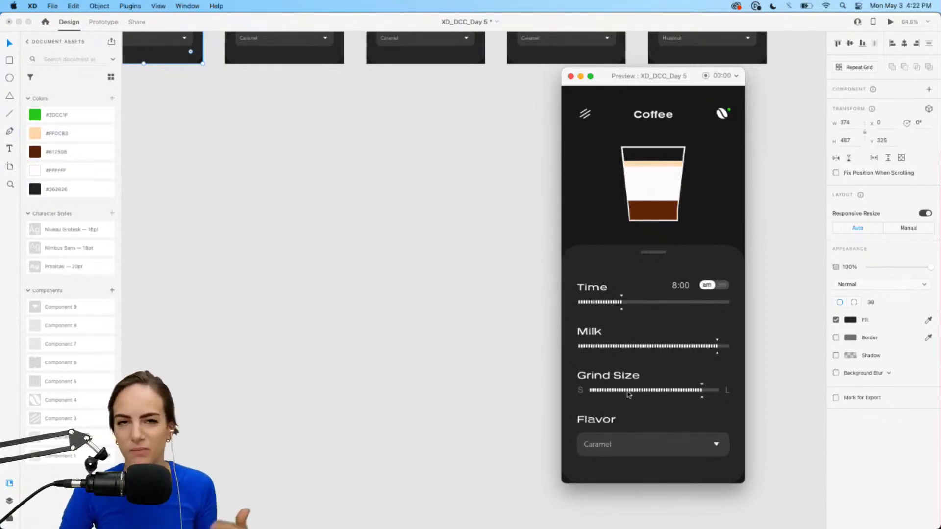
Step: Test the Flavor dropdown in the preview by choosing Hazelnut, and close the preview
{"action": "left_click", "coordinate": [693, 444]}
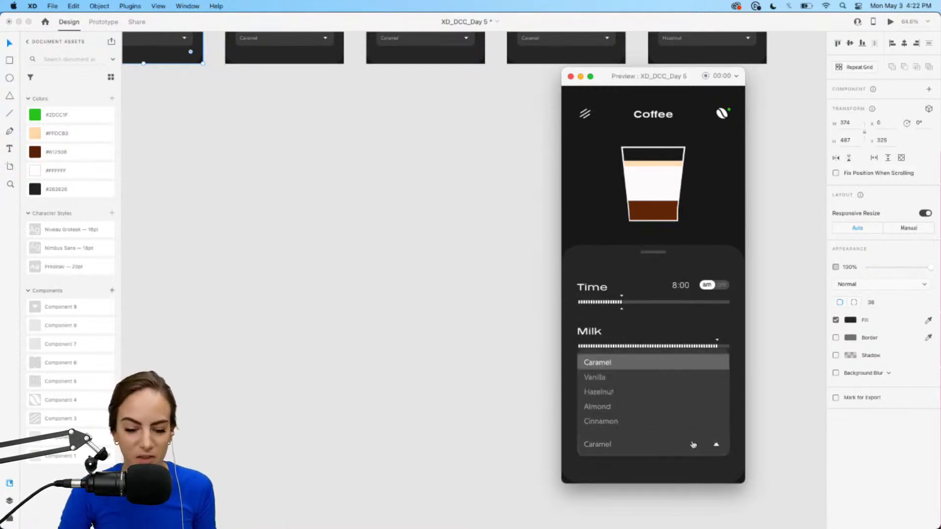
{"action": "left_click", "coordinate": [601, 393]}
{"action": "left_click", "coordinate": [715, 445]}
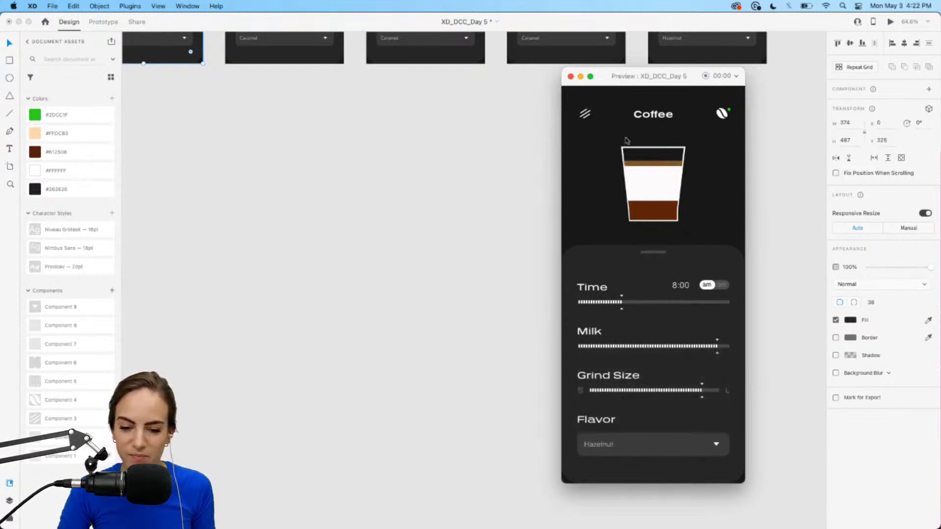
{"action": "left_click", "coordinate": [571, 76]}
Step: Save the document and open a preview of the Flow 2 Home artboard
{"action": "scroll", "coordinate": [542, 149], "scroll_direction": "down", "scroll_amount": 5}
{"action": "scroll", "coordinate": [542, 149], "scroll_direction": "up", "scroll_amount": 5}
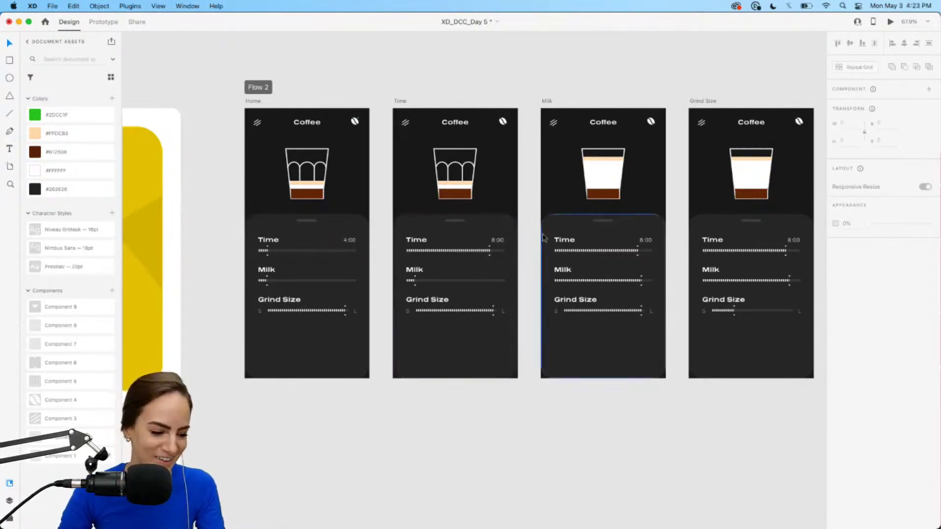
{"action": "key", "text": "super+s"}
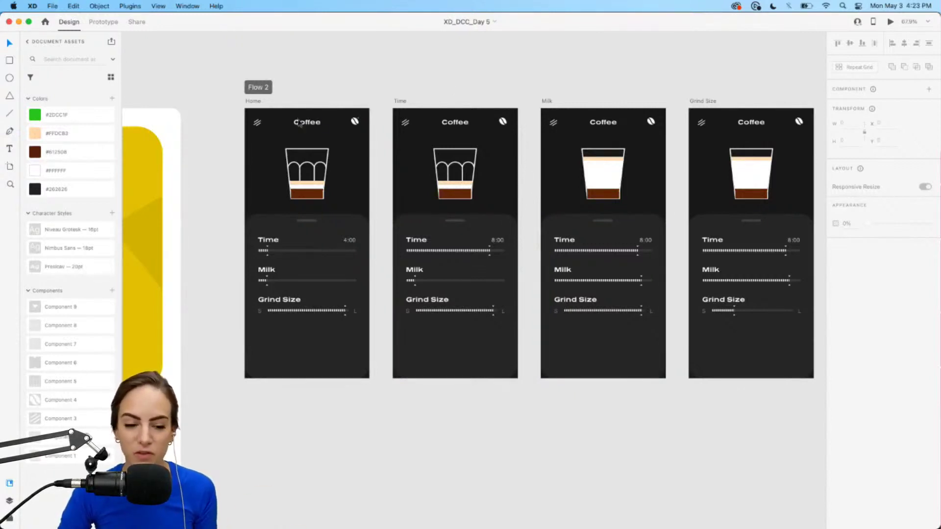
{"action": "left_click", "coordinate": [303, 170]}
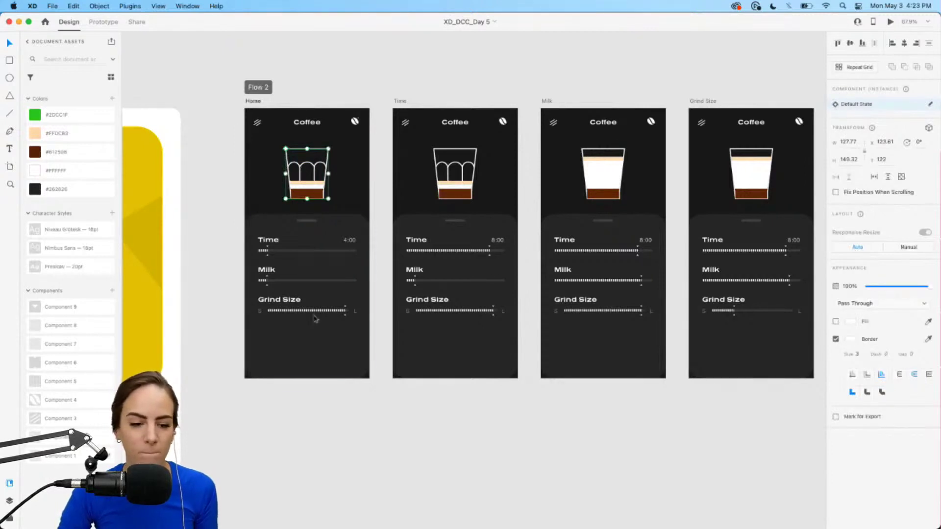
{"action": "left_click", "coordinate": [892, 22]}
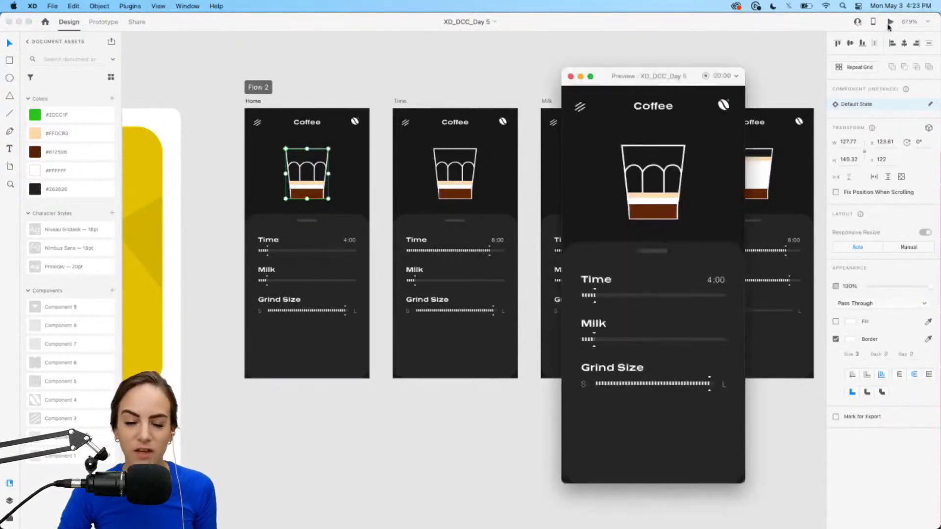
Step: Record the preview while moving Time to 8:00 and raising Milk, stop recording, and cancel saving the video
{"action": "left_click", "coordinate": [706, 76]}
{"action": "left_click_drag", "start_coordinate": [594, 290], "coordinate": [705, 290]}
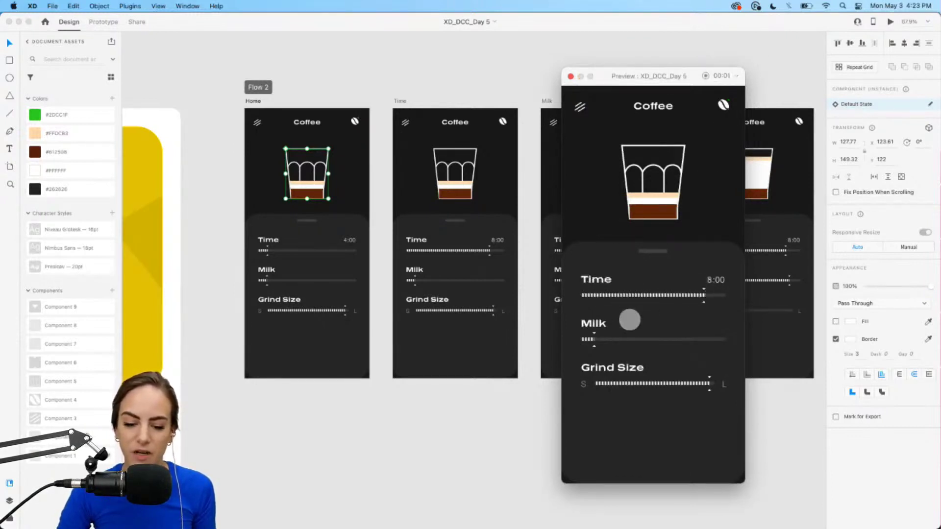
{"action": "left_click_drag", "start_coordinate": [594, 328], "coordinate": [712, 319]}
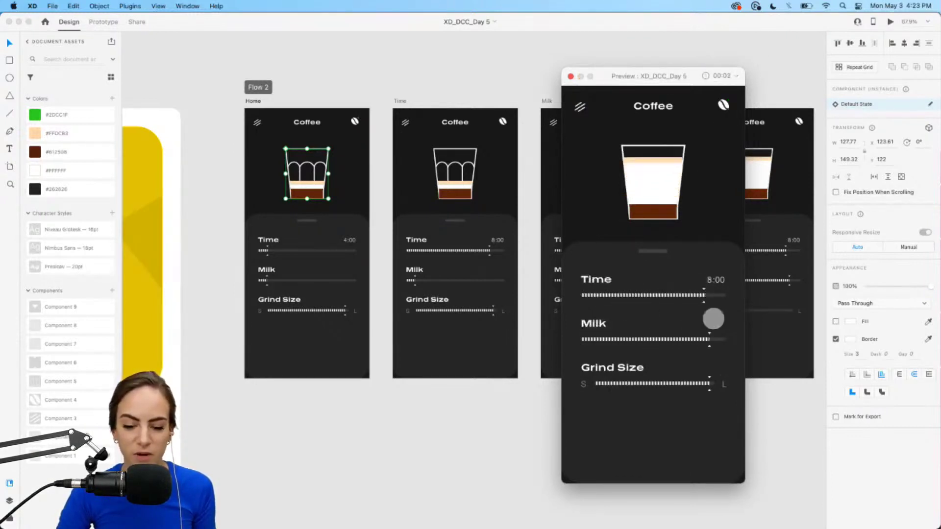
{"action": "left_click", "coordinate": [706, 77]}
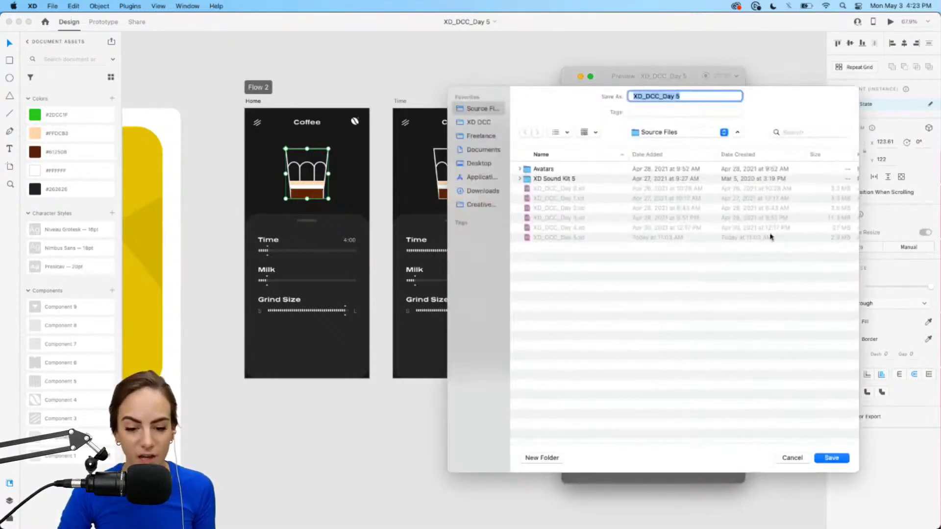
{"action": "left_click", "coordinate": [791, 459]}
{"action": "left_click", "coordinate": [572, 77]}
{"action": "left_click", "coordinate": [200, 73]}
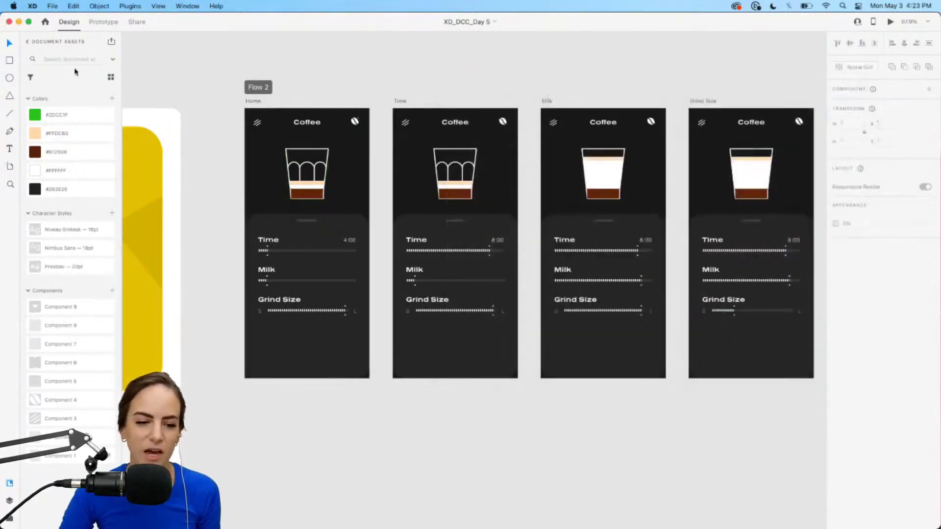
Step: Switch to Behance in Chrome, refresh the xddailychallenge results and open the newest Video Call project in its own tab
{"action": "left_click", "coordinate": [18, 22]}
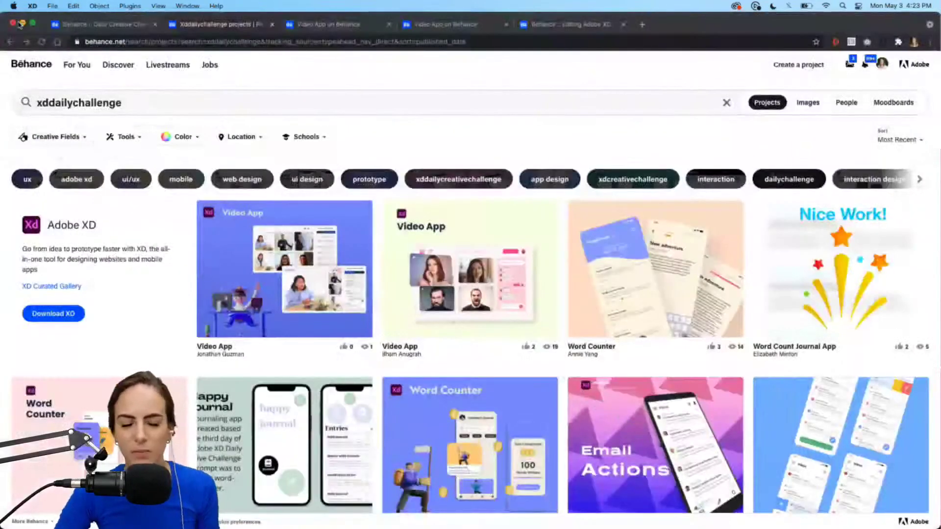
{"action": "left_click", "coordinate": [42, 42]}
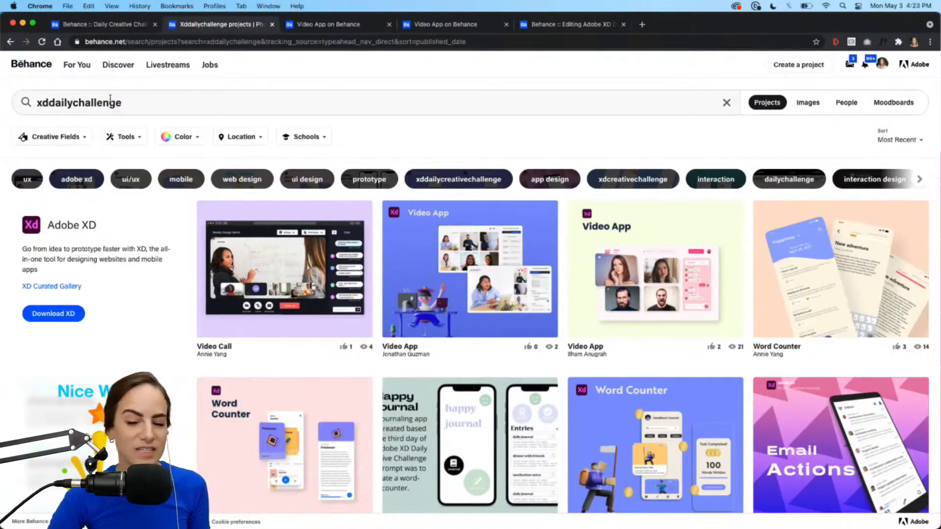
{"action": "right_click", "coordinate": [283, 273]}
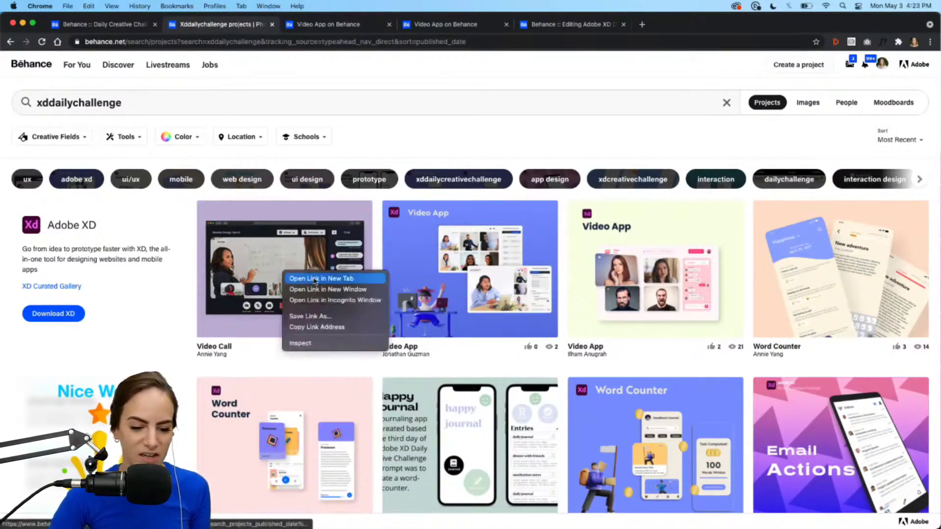
{"action": "left_click", "coordinate": [314, 276]}
{"action": "left_click", "coordinate": [328, 25]}
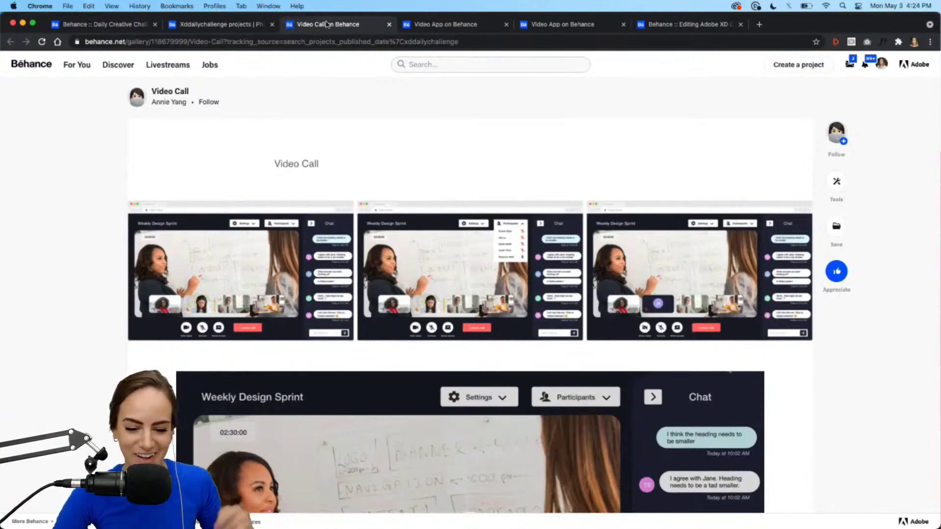
Step: Review the Video Call project's screens and watch its prototype video in full screen
{"action": "scroll", "coordinate": [72, 301], "scroll_direction": "down", "scroll_amount": 10}
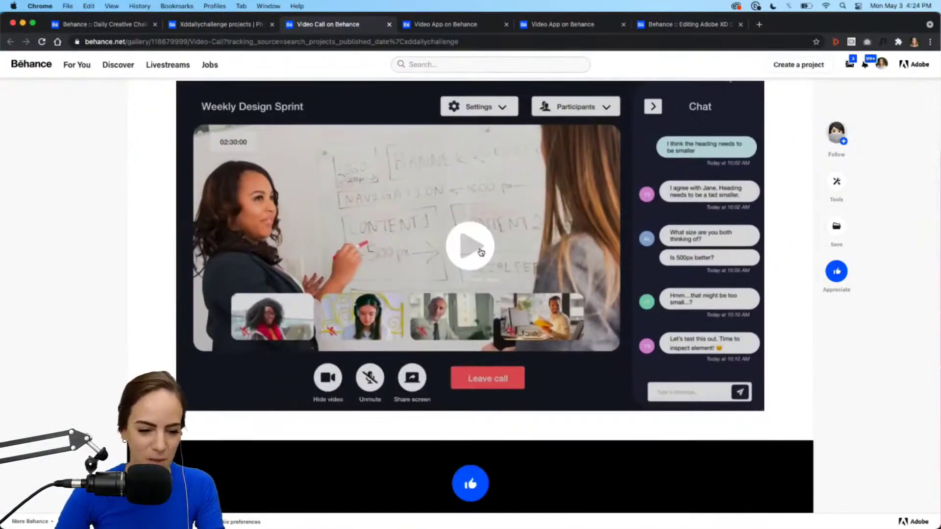
{"action": "scroll", "coordinate": [482, 252], "scroll_direction": "up", "scroll_amount": 10}
{"action": "scroll", "coordinate": [481, 253], "scroll_direction": "down", "scroll_amount": 8}
{"action": "scroll", "coordinate": [481, 253], "scroll_direction": "down", "scroll_amount": 2}
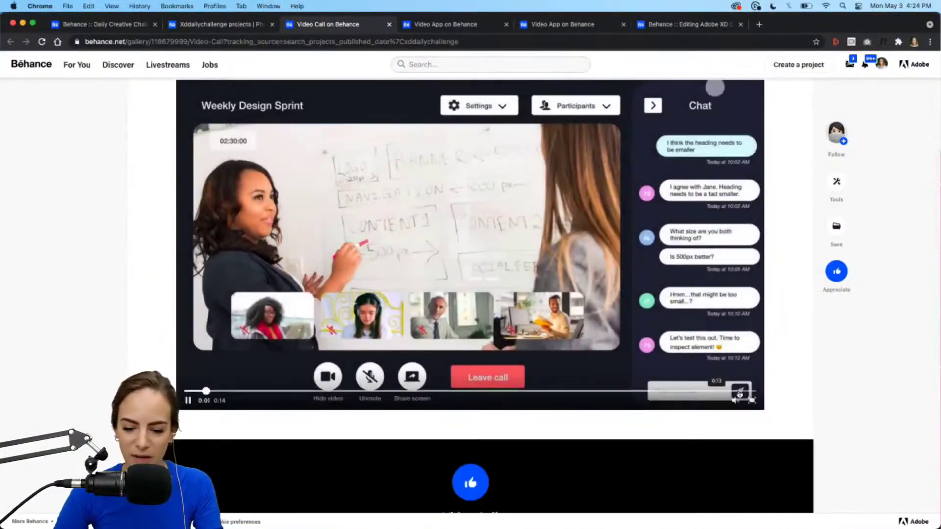
{"action": "left_click", "coordinate": [753, 401]}
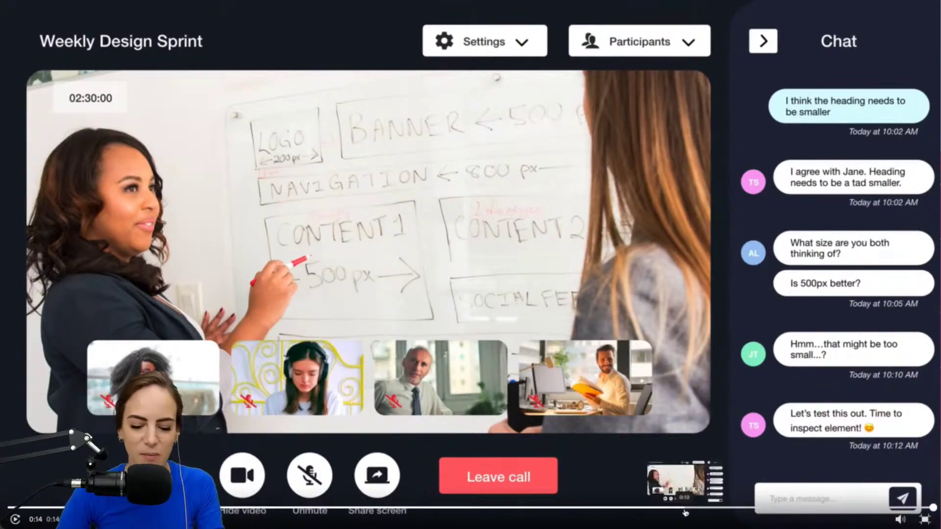
{"action": "left_click", "coordinate": [682, 510]}
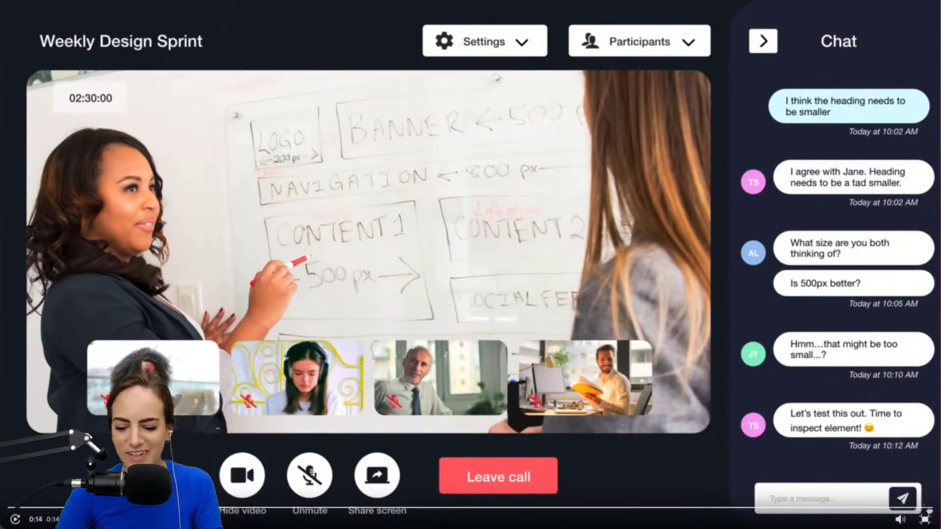
{"action": "left_click", "coordinate": [925, 520]}
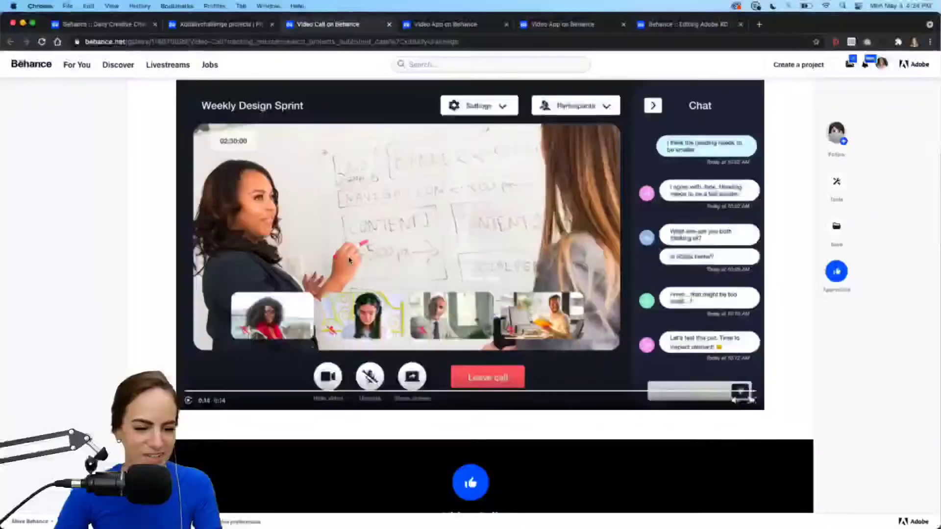
{"action": "scroll", "coordinate": [471, 294], "scroll_direction": "up", "scroll_amount": 6}
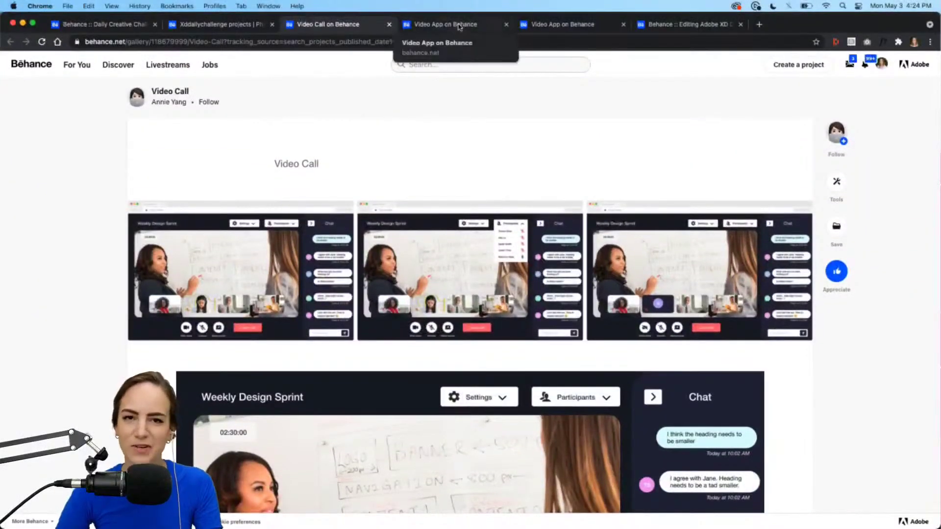
Step: Go to the open Video App project and examine its Highlight section and screen designs down to the prototype video
{"action": "left_click", "coordinate": [460, 27]}
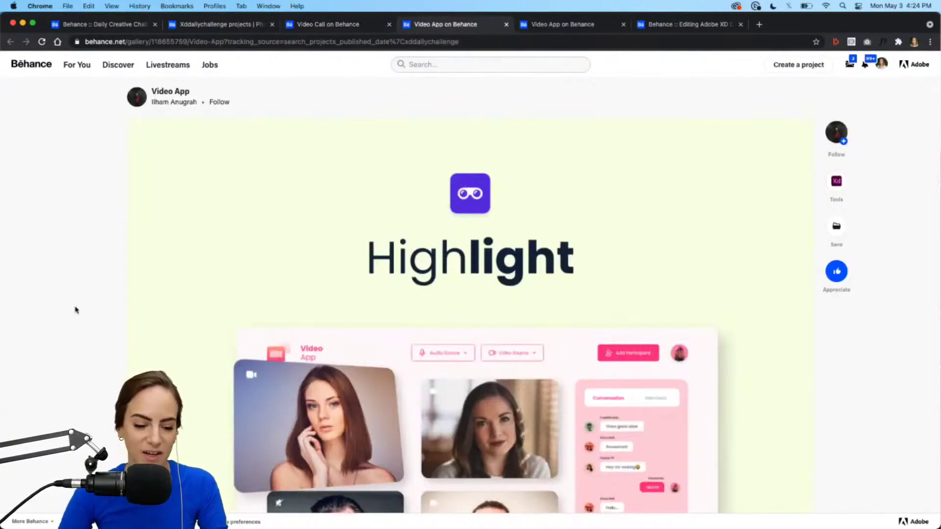
{"action": "scroll", "coordinate": [78, 306], "scroll_direction": "down", "scroll_amount": 6}
{"action": "scroll", "coordinate": [76, 309], "scroll_direction": "up", "scroll_amount": 8}
{"action": "scroll", "coordinate": [76, 309], "scroll_direction": "down", "scroll_amount": 15}
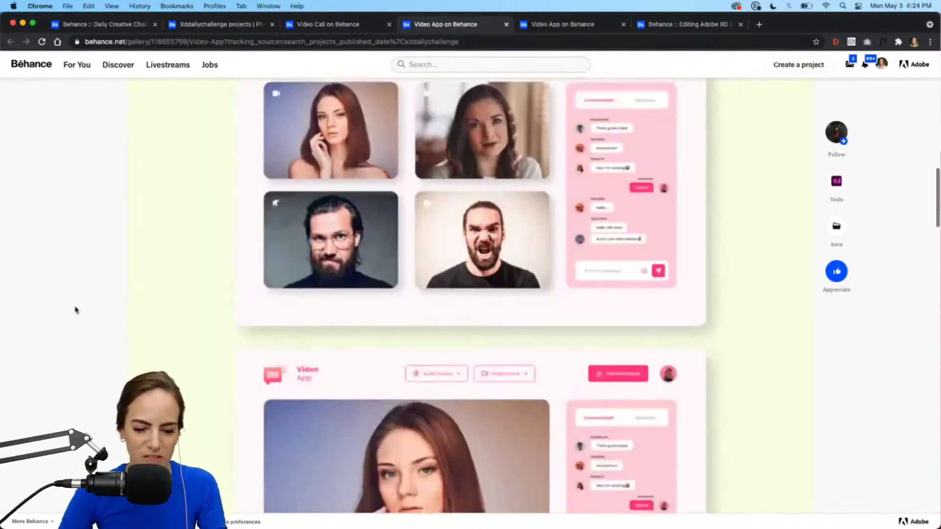
{"action": "scroll", "coordinate": [76, 310], "scroll_direction": "down", "scroll_amount": 6}
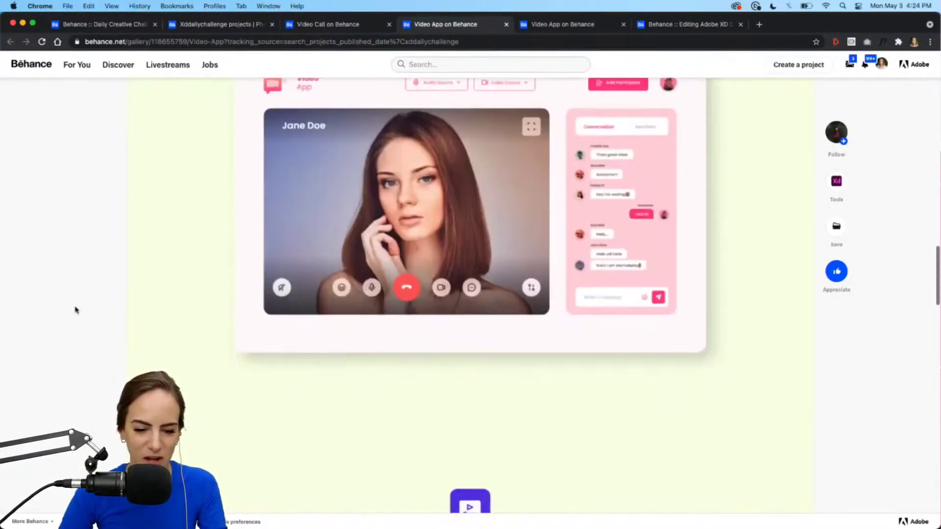
{"action": "scroll", "coordinate": [76, 310], "scroll_direction": "down", "scroll_amount": 10}
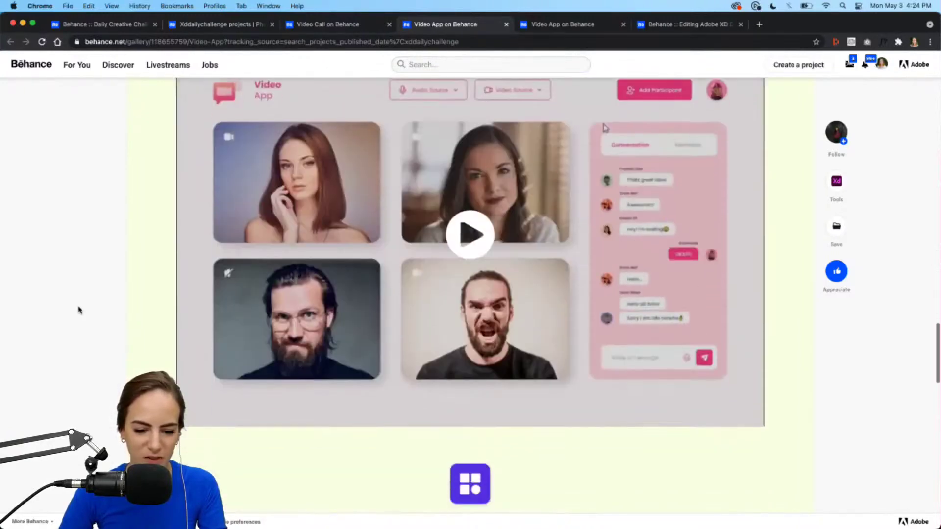
Step: Watch the Video App prototype video in full screen and return to the project's design screens
{"action": "left_click", "coordinate": [463, 246]}
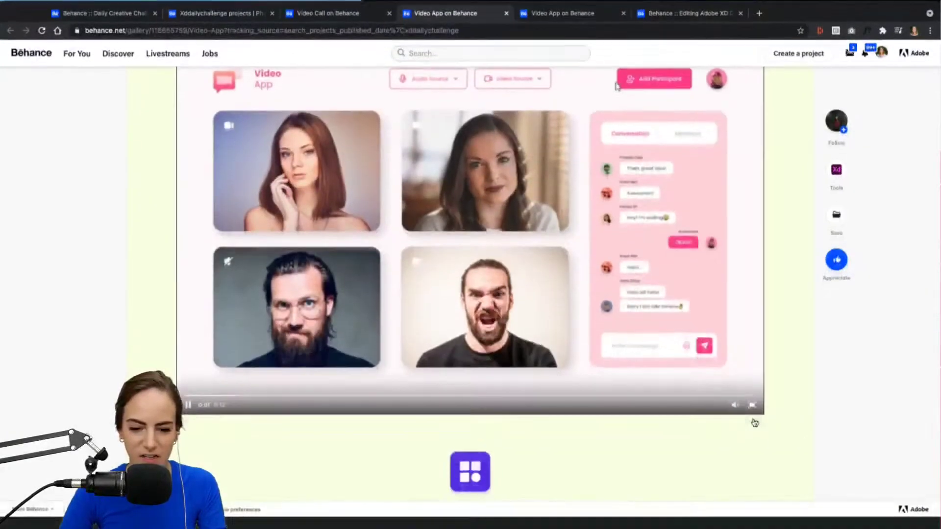
{"action": "left_click", "coordinate": [753, 420]}
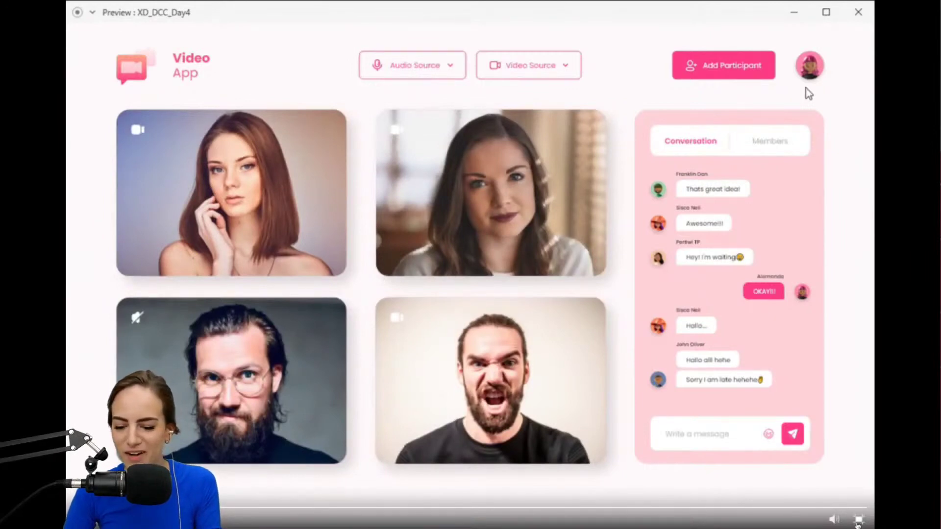
{"action": "left_click", "coordinate": [862, 520]}
{"action": "scroll", "coordinate": [280, 229], "scroll_direction": "up", "scroll_amount": 10}
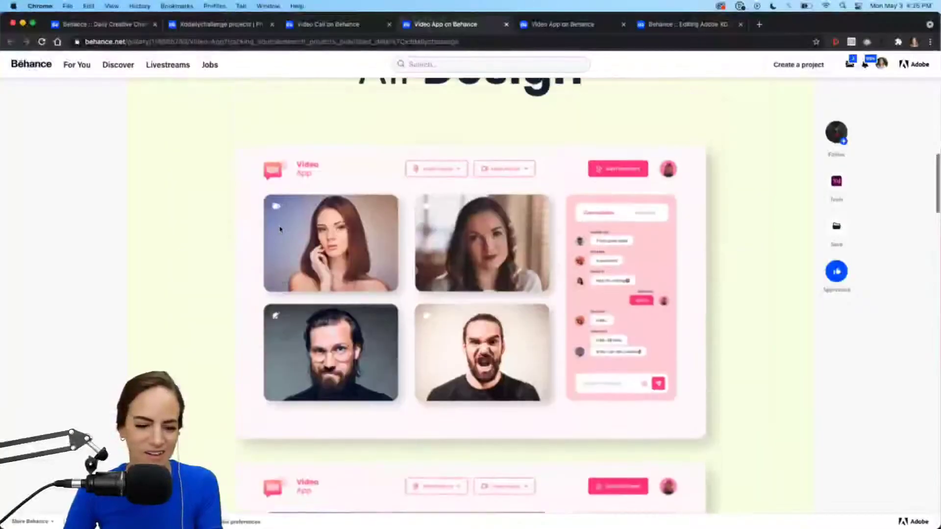
Step: Go to the open Fleet Call Video App project and examine its illustrated screen designs down to the prototype video
{"action": "left_click", "coordinate": [578, 27]}
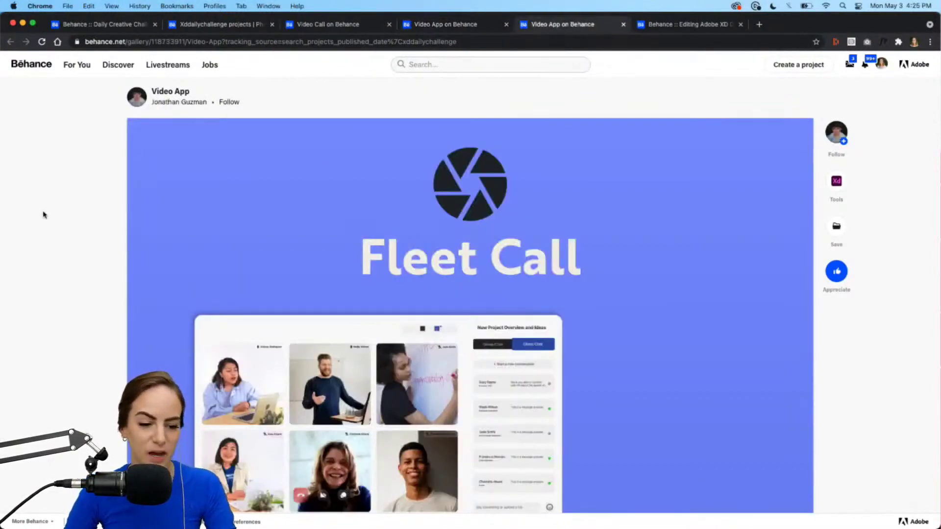
{"action": "scroll", "coordinate": [181, 272], "scroll_direction": "down", "scroll_amount": 2}
{"action": "scroll", "coordinate": [181, 272], "scroll_direction": "down", "scroll_amount": 8}
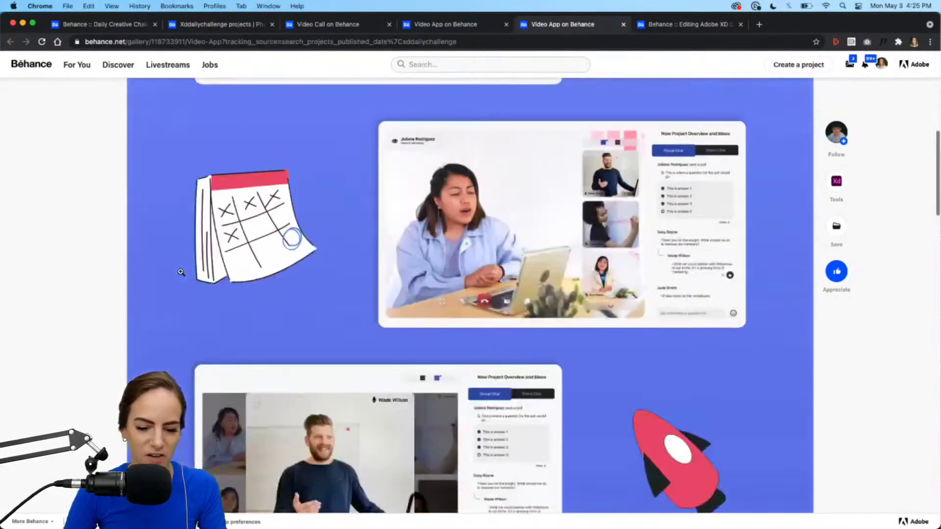
{"action": "scroll", "coordinate": [181, 272], "scroll_direction": "down", "scroll_amount": 10}
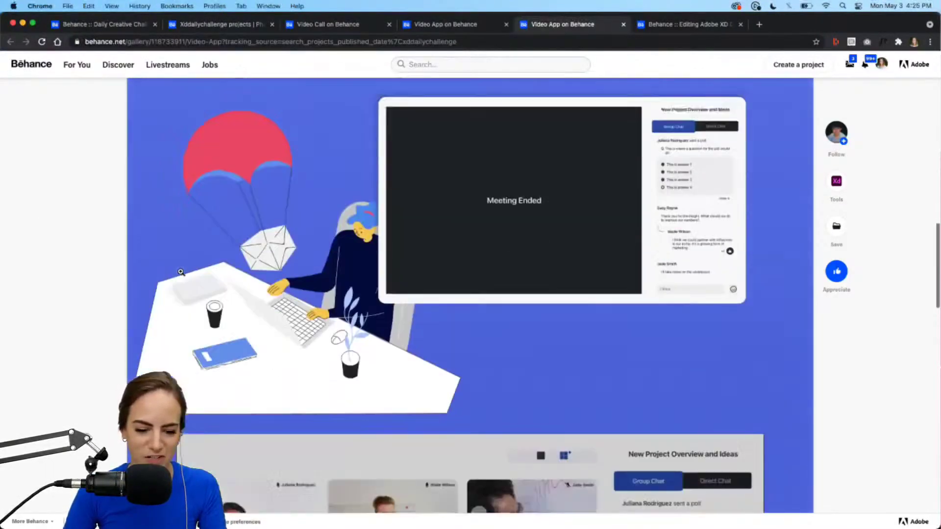
{"action": "scroll", "coordinate": [181, 272], "scroll_direction": "down", "scroll_amount": 6}
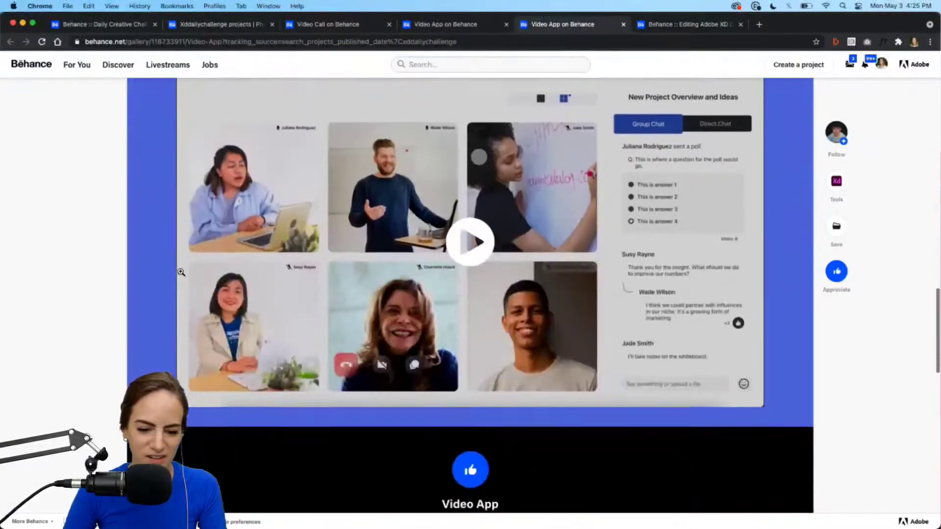
Step: Watch the Fleet Call prototype video in full screen and return to the project's opening screen design
{"action": "left_click", "coordinate": [487, 239]}
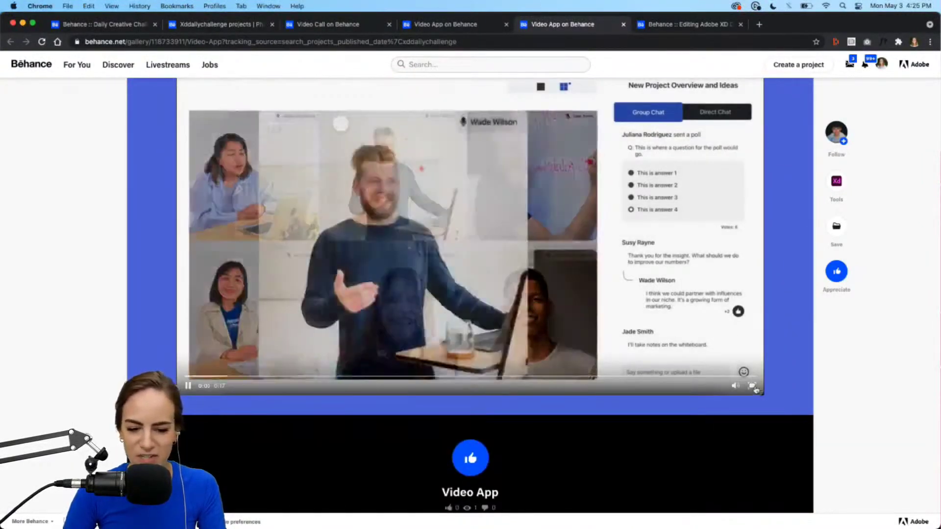
{"action": "key", "text": "f"}
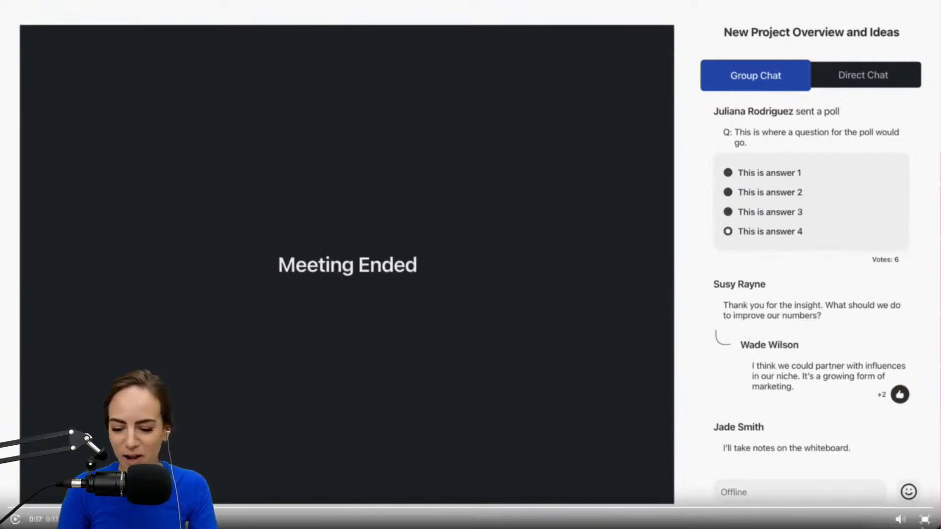
{"action": "key", "text": "Escape"}
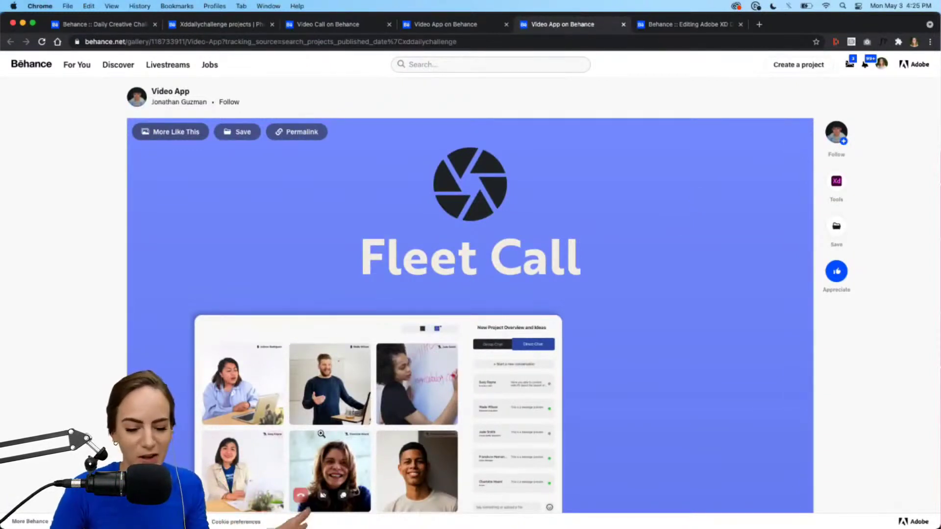
{"action": "scroll", "coordinate": [321, 434], "scroll_direction": "down", "scroll_amount": 1}
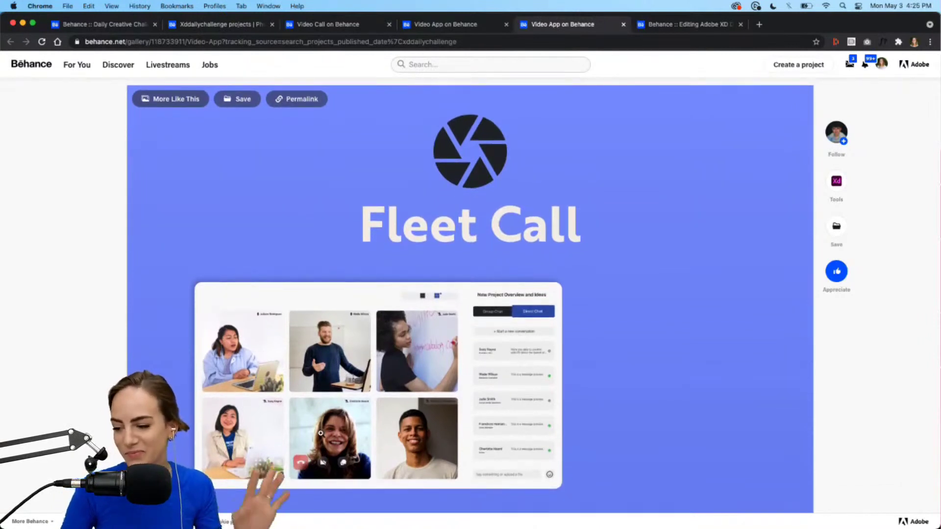